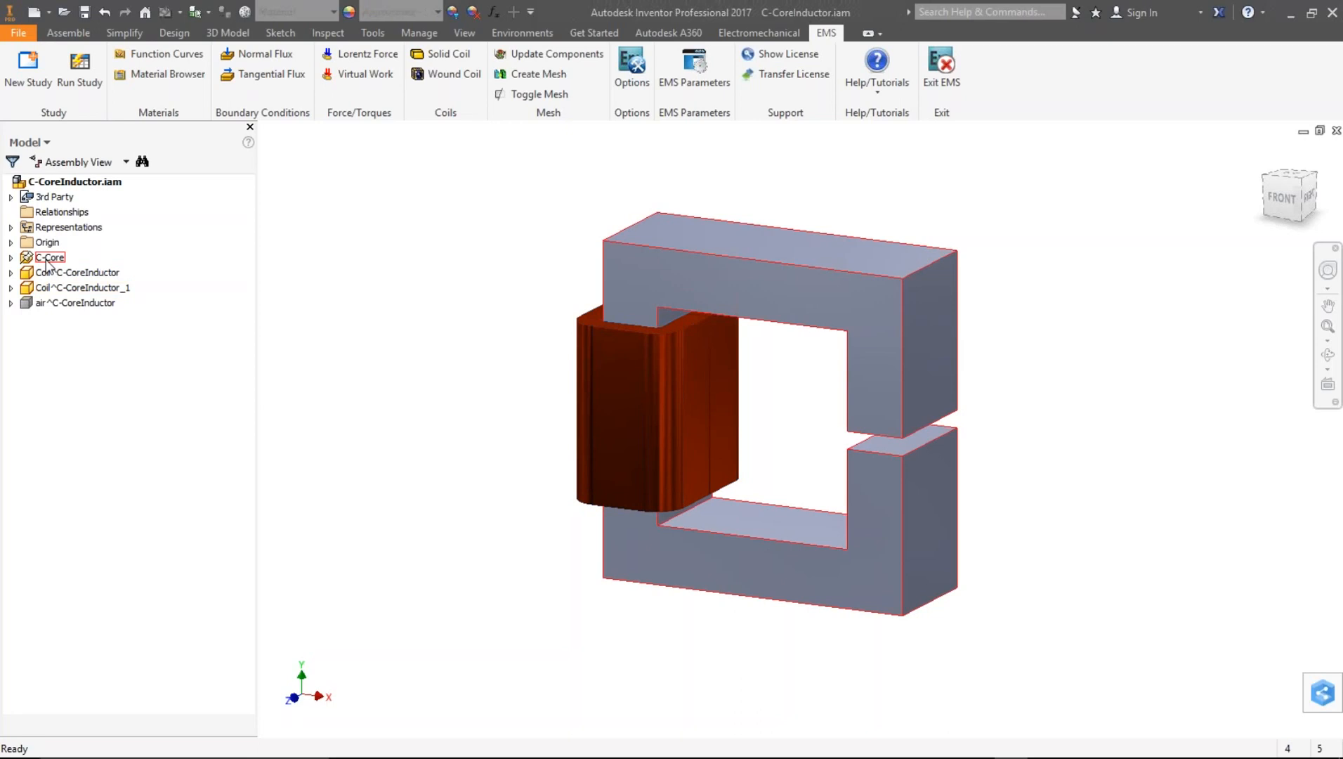
- Temporarily show the air region component around the C-core to examine its extent, then hide it again
{"action": "left_click", "coordinate": [102, 260]}
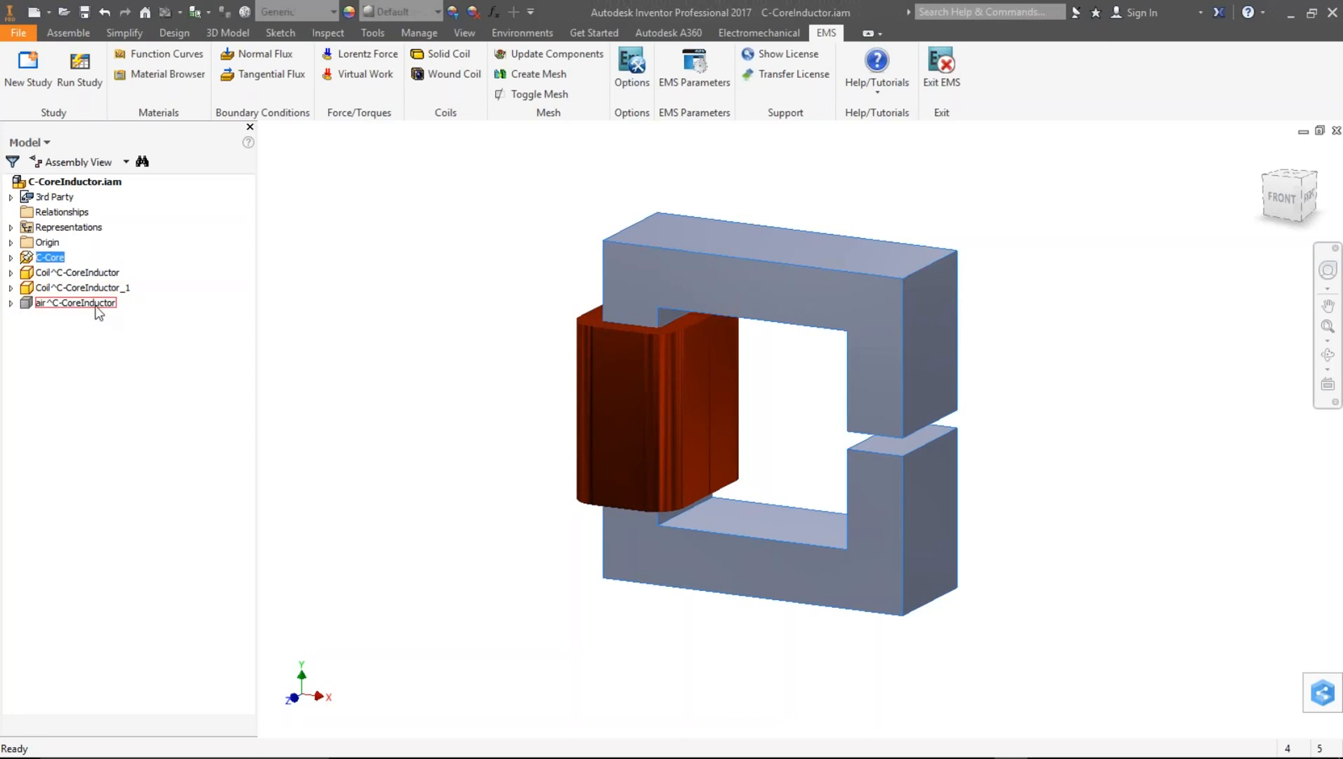
{"action": "left_click", "coordinate": [97, 309]}
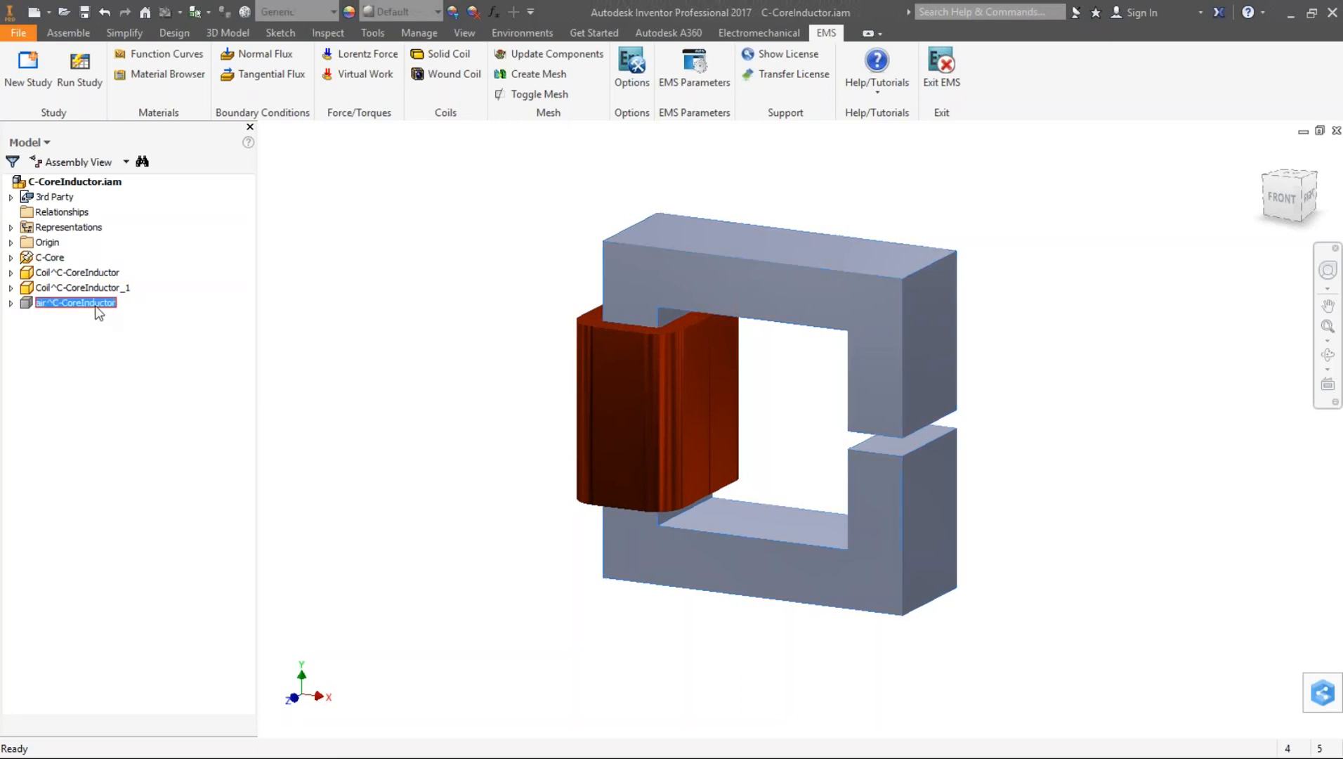
{"action": "right_click", "coordinate": [97, 309]}
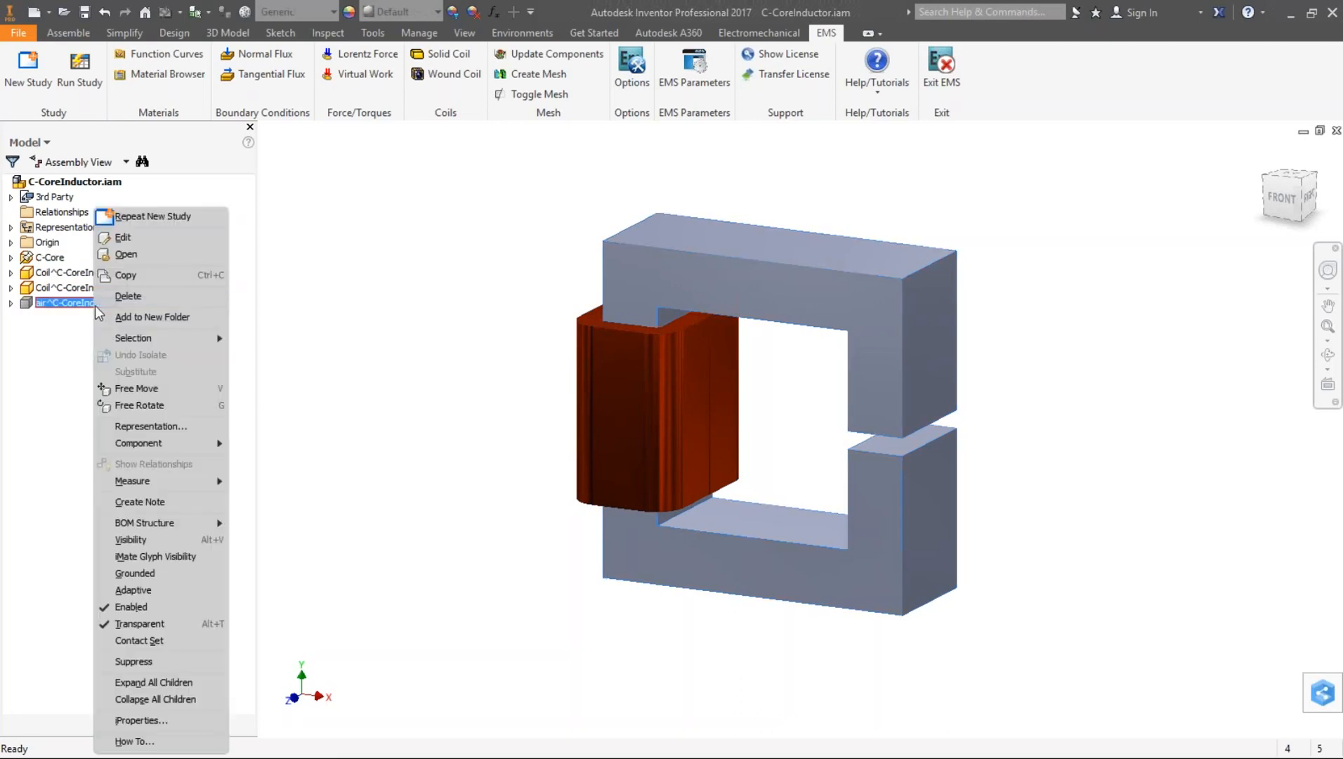
{"action": "left_click", "coordinate": [125, 539]}
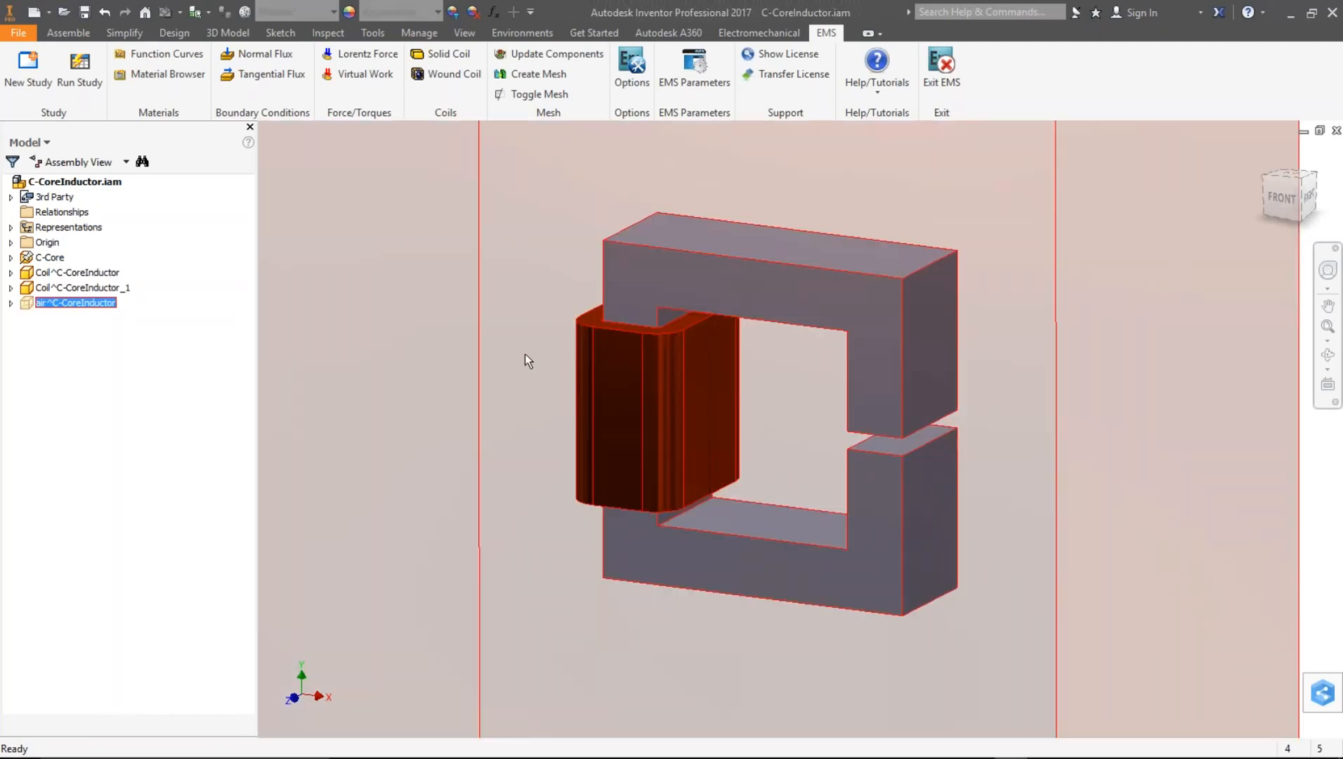
{"action": "scroll", "coordinate": [529, 361], "scroll_direction": "down", "scroll_amount": 3}
{"action": "scroll", "coordinate": [528, 361], "scroll_direction": "up", "scroll_amount": 8}
{"action": "scroll", "coordinate": [434, 379], "scroll_direction": "down", "scroll_amount": 3}
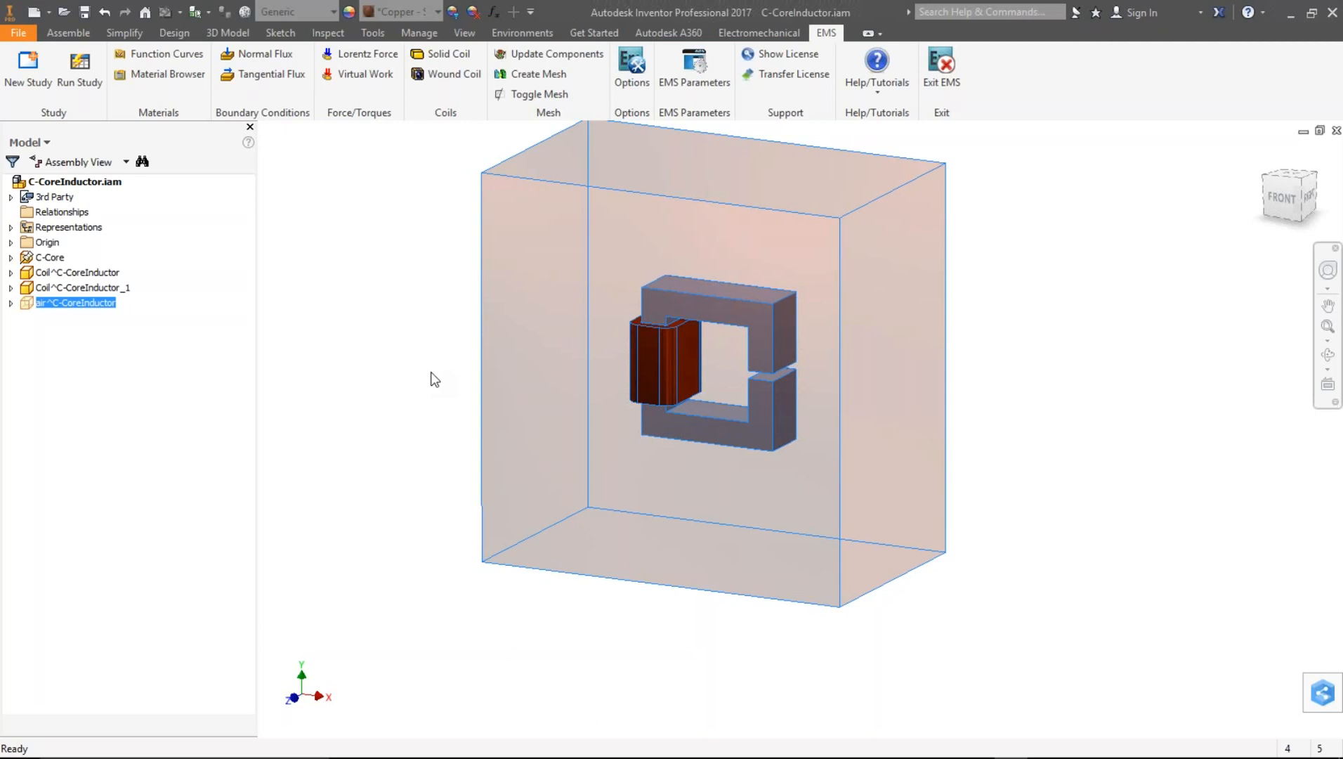
{"action": "right_click", "coordinate": [70, 309]}
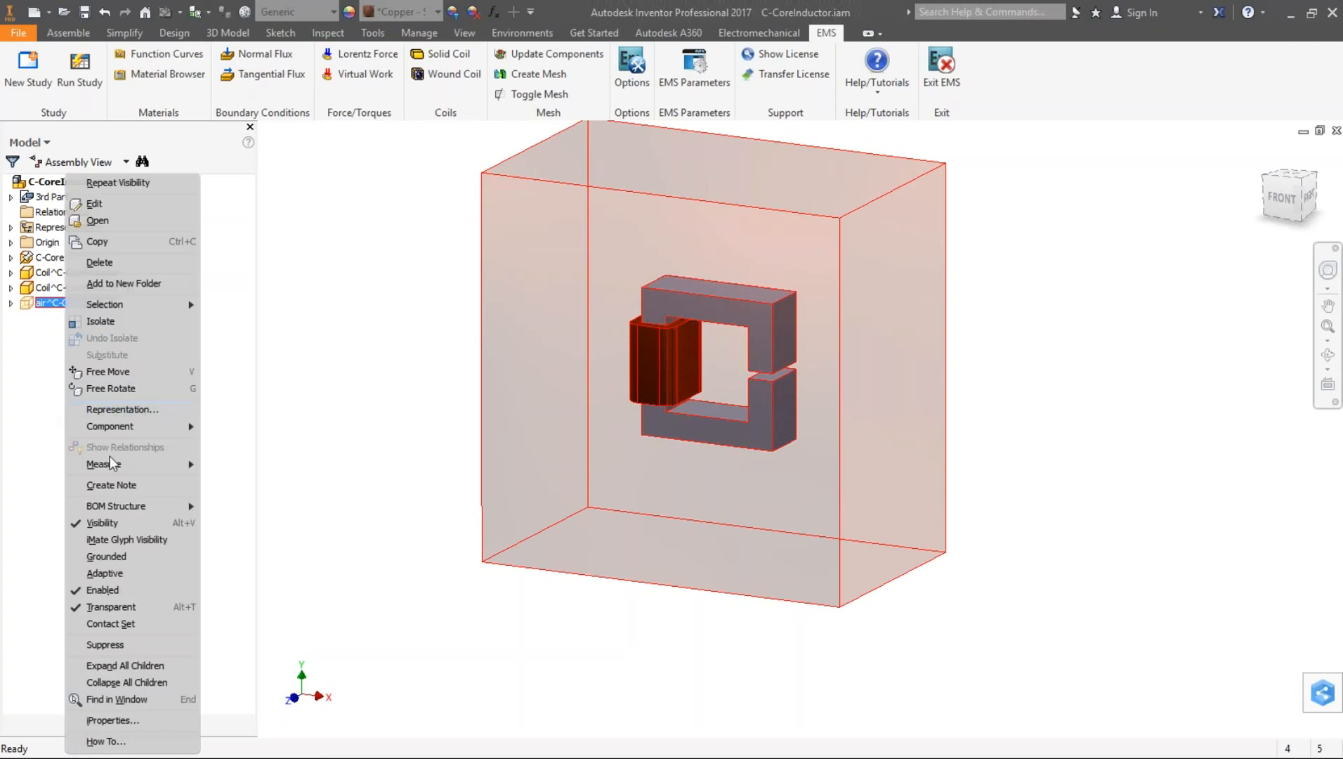
{"action": "left_click", "coordinate": [109, 525]}
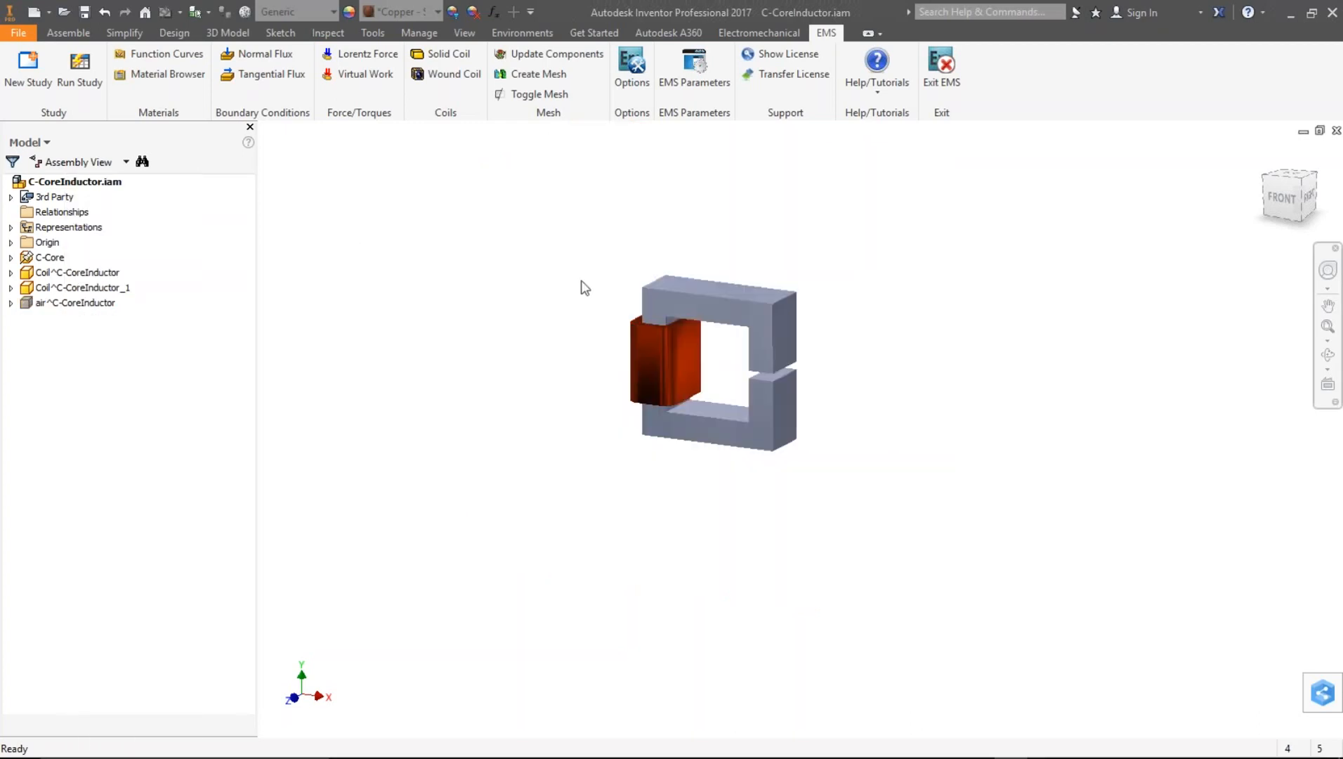
{"action": "scroll", "coordinate": [711, 363], "scroll_direction": "up", "scroll_amount": 3}
{"action": "scroll", "coordinate": [712, 365], "scroll_direction": "up", "scroll_amount": 2}
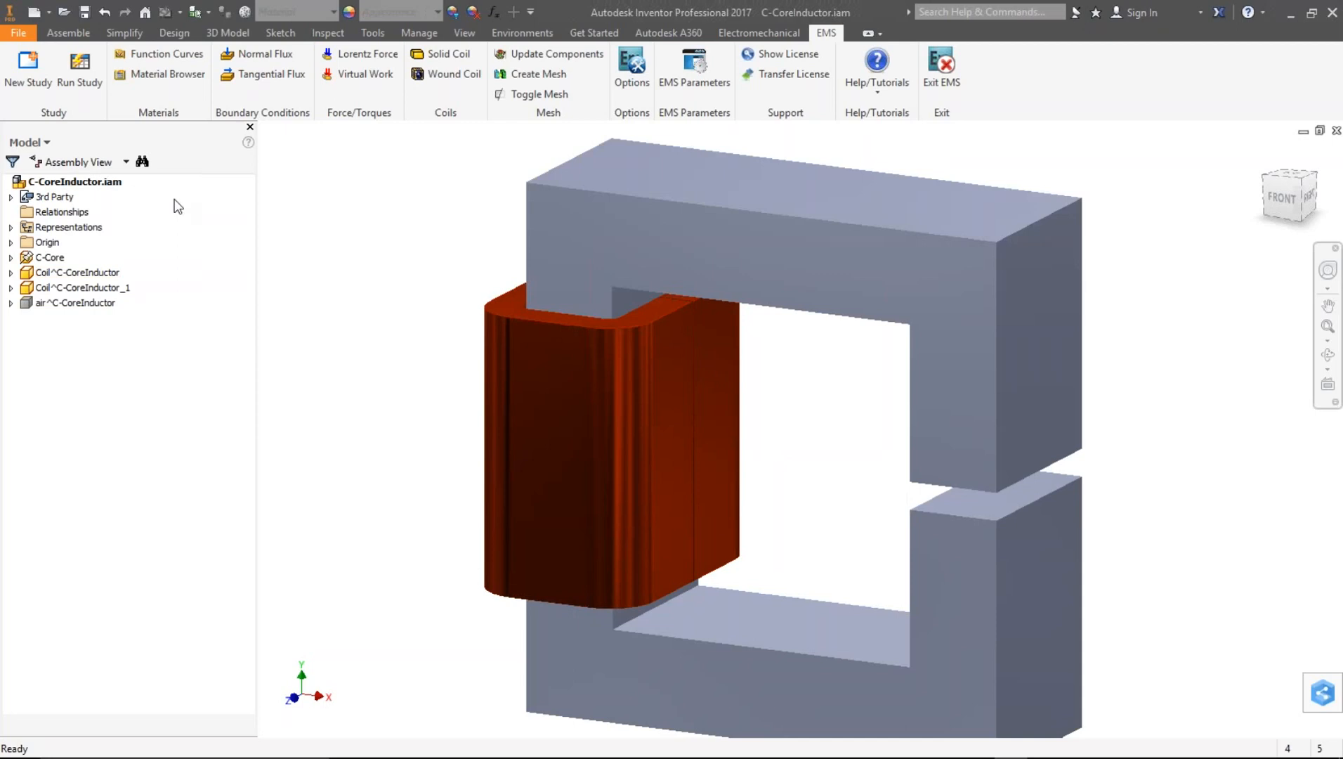
- Switch the model browser to the EMS Feature Manager
{"action": "left_click", "coordinate": [34, 142]}
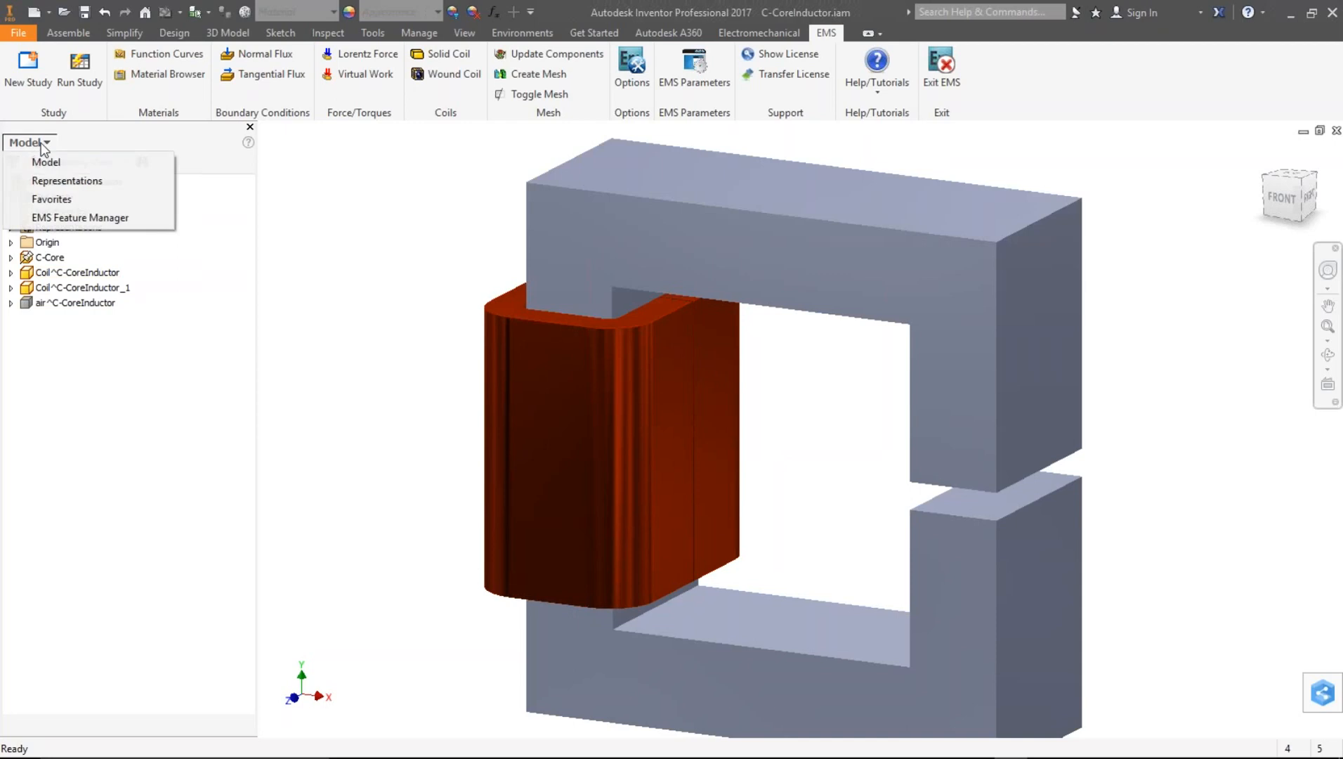
{"action": "left_click", "coordinate": [63, 219]}
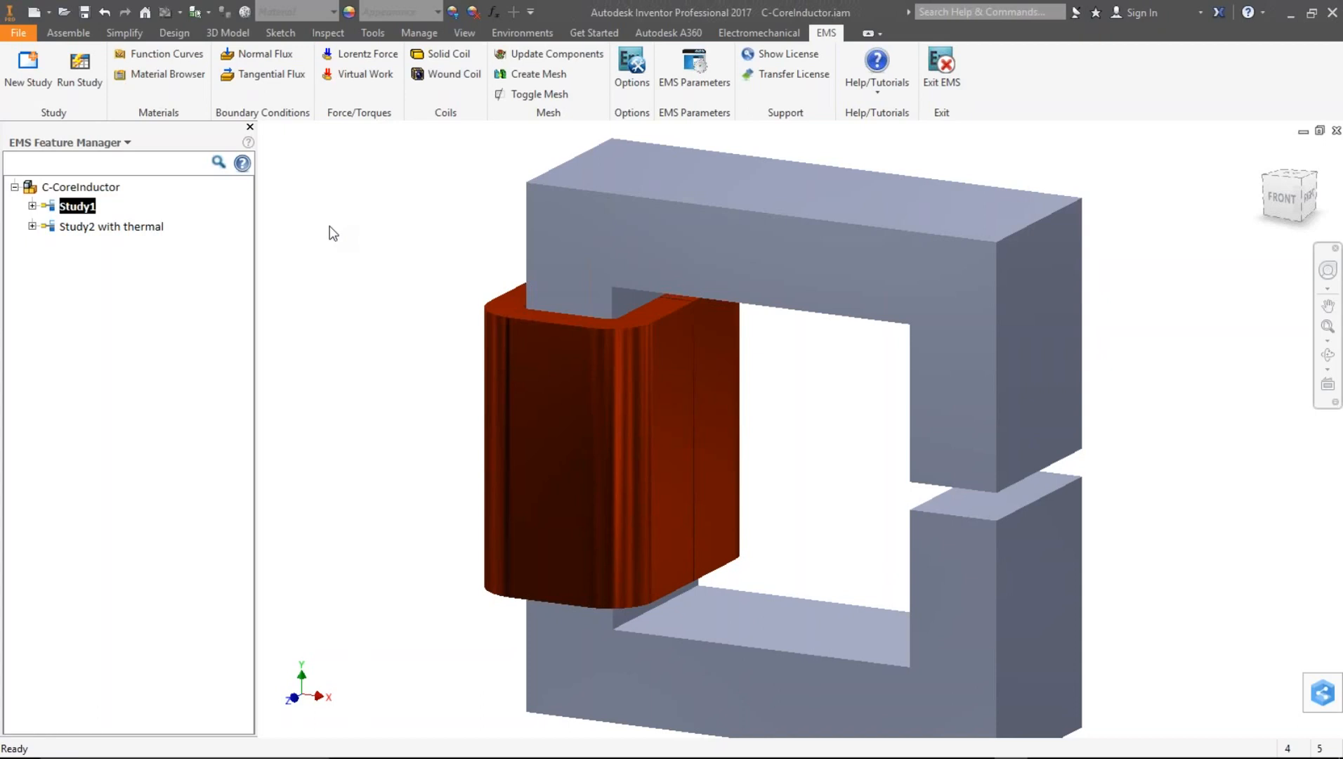
{"action": "left_click", "coordinate": [27, 78]}
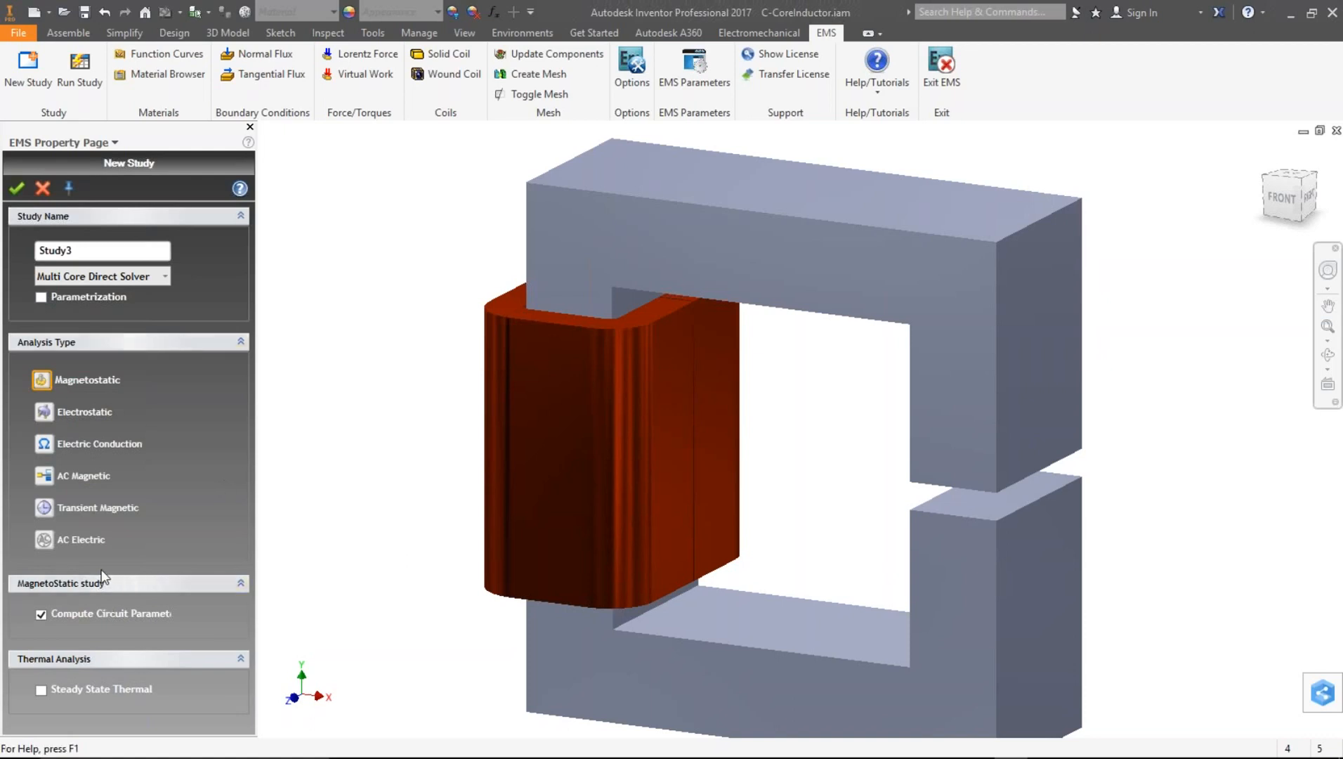
{"action": "left_click", "coordinate": [44, 476]}
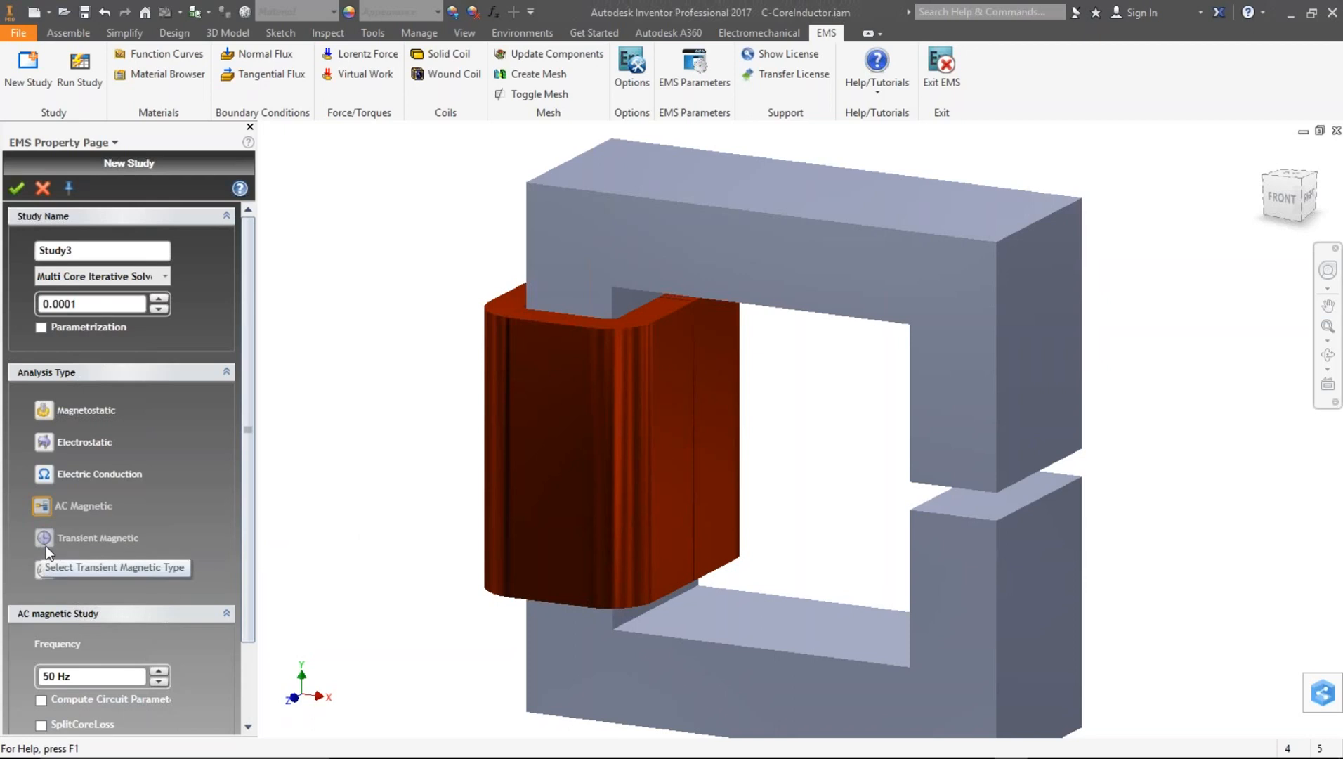
{"action": "left_click_drag", "start_coordinate": [249, 595], "coordinate": [251, 678]}
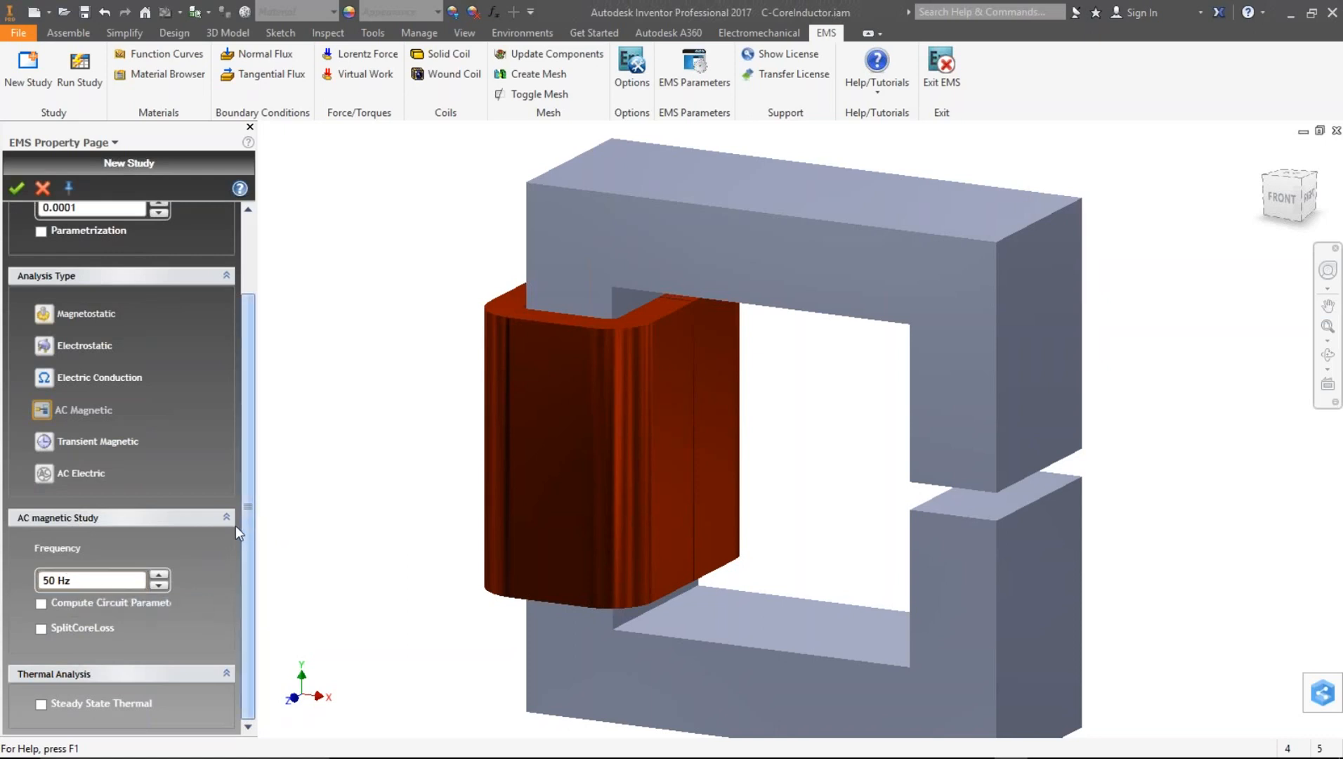
{"action": "left_click", "coordinate": [42, 604]}
{"action": "scroll", "coordinate": [248, 368], "scroll_direction": "up", "scroll_amount": 3}
{"action": "left_click", "coordinate": [53, 189]}
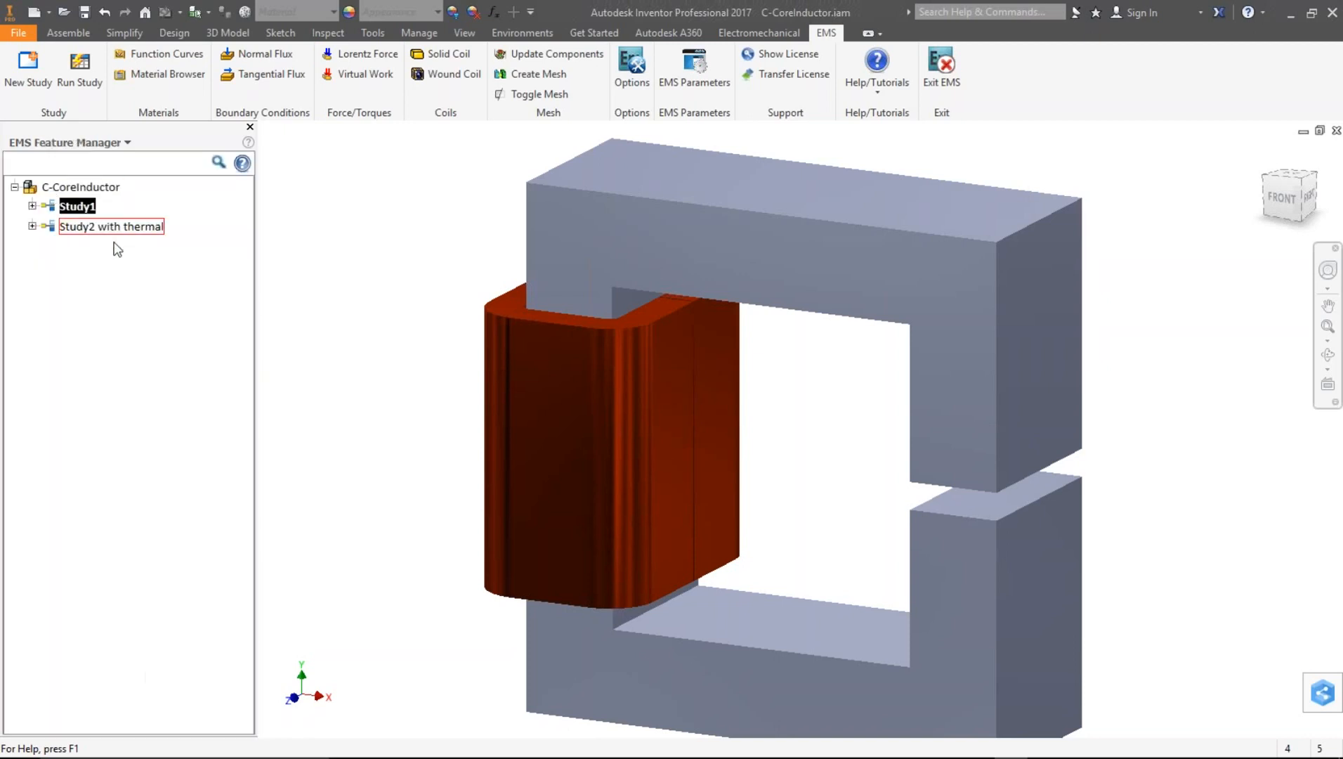
- Expand Study1 and open the material database for the air solid to review the Air material
{"action": "left_click", "coordinate": [32, 205]}
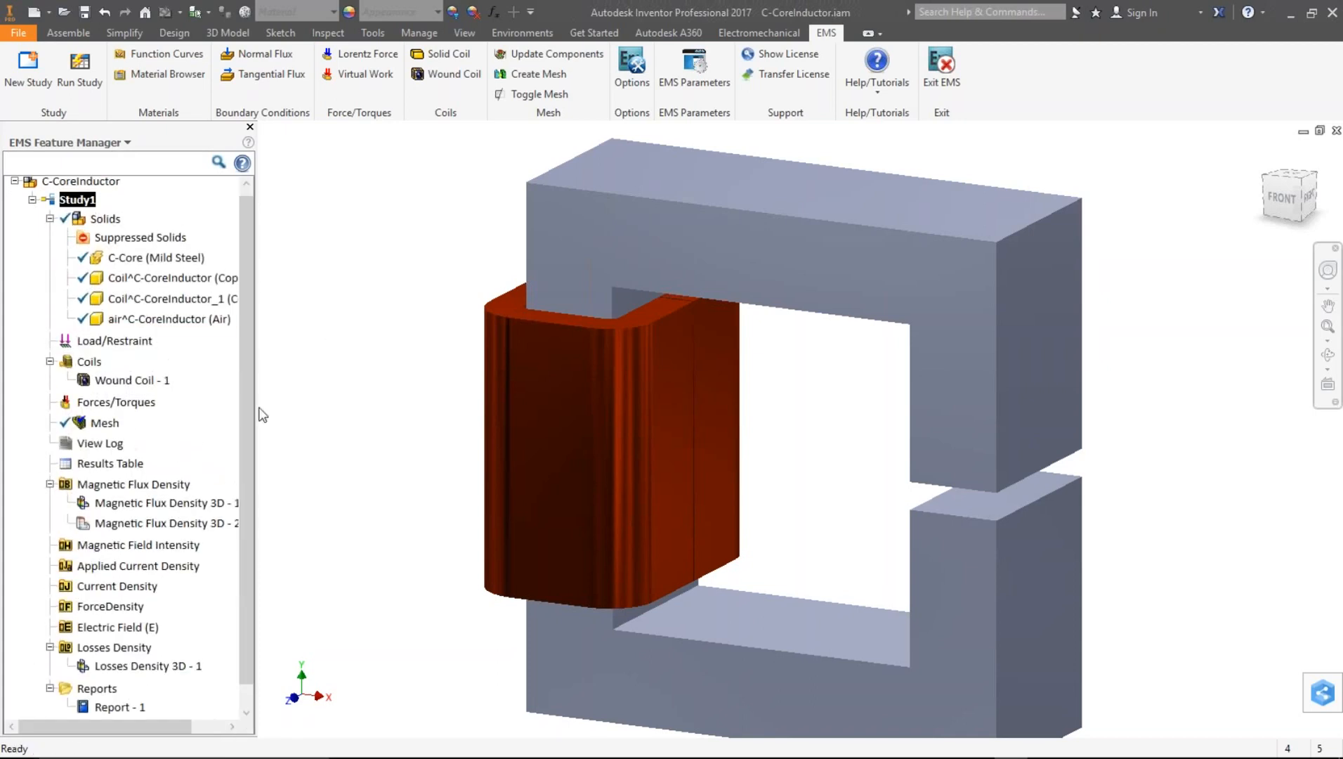
{"action": "left_click_drag", "start_coordinate": [258, 406], "coordinate": [314, 414]}
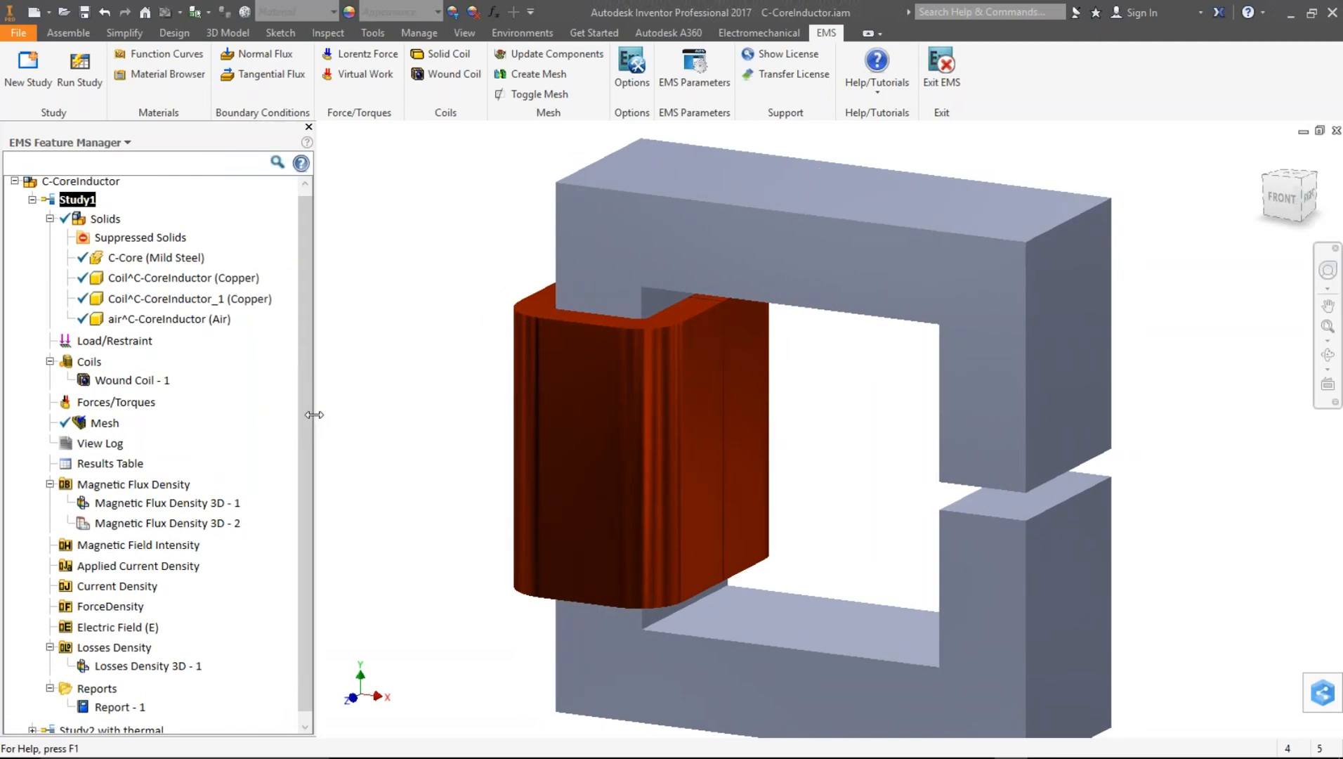
{"action": "left_click", "coordinate": [197, 323]}
{"action": "right_click", "coordinate": [197, 323]}
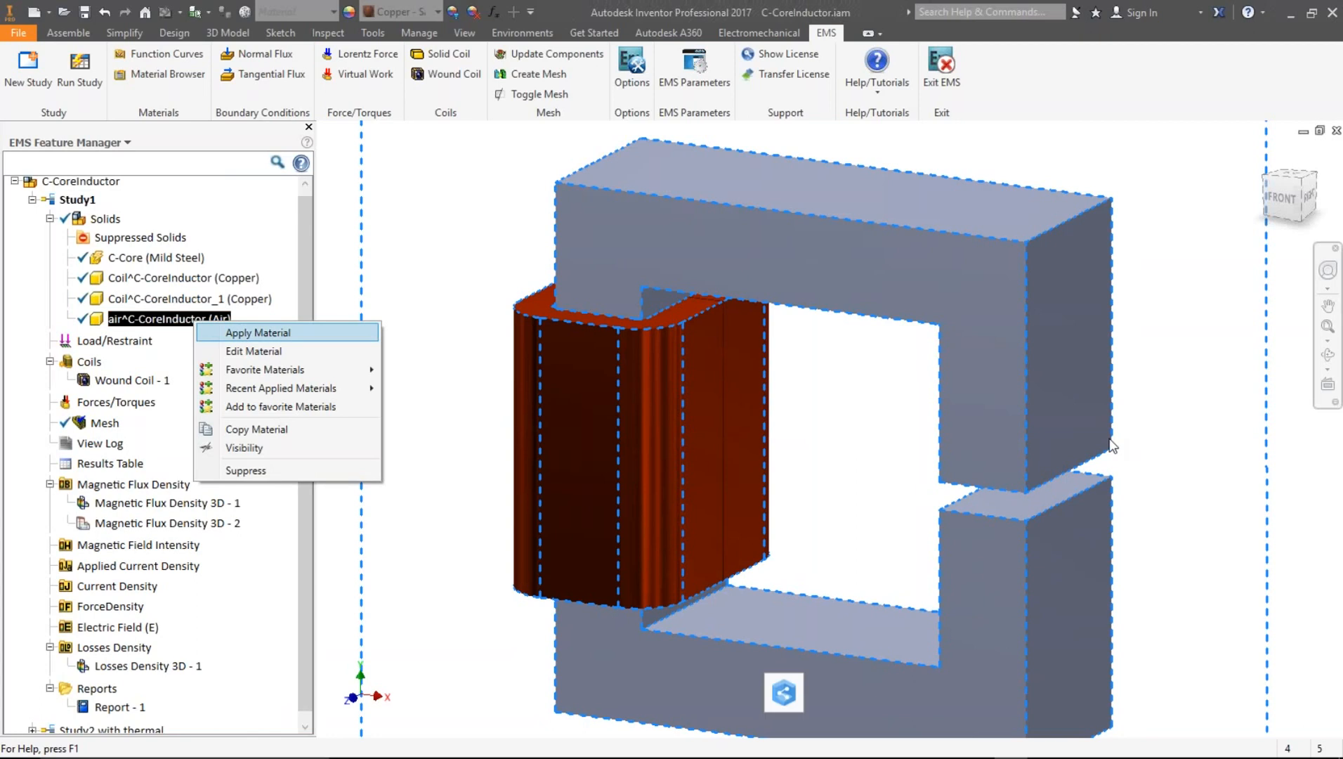
{"action": "left_click", "coordinate": [243, 333]}
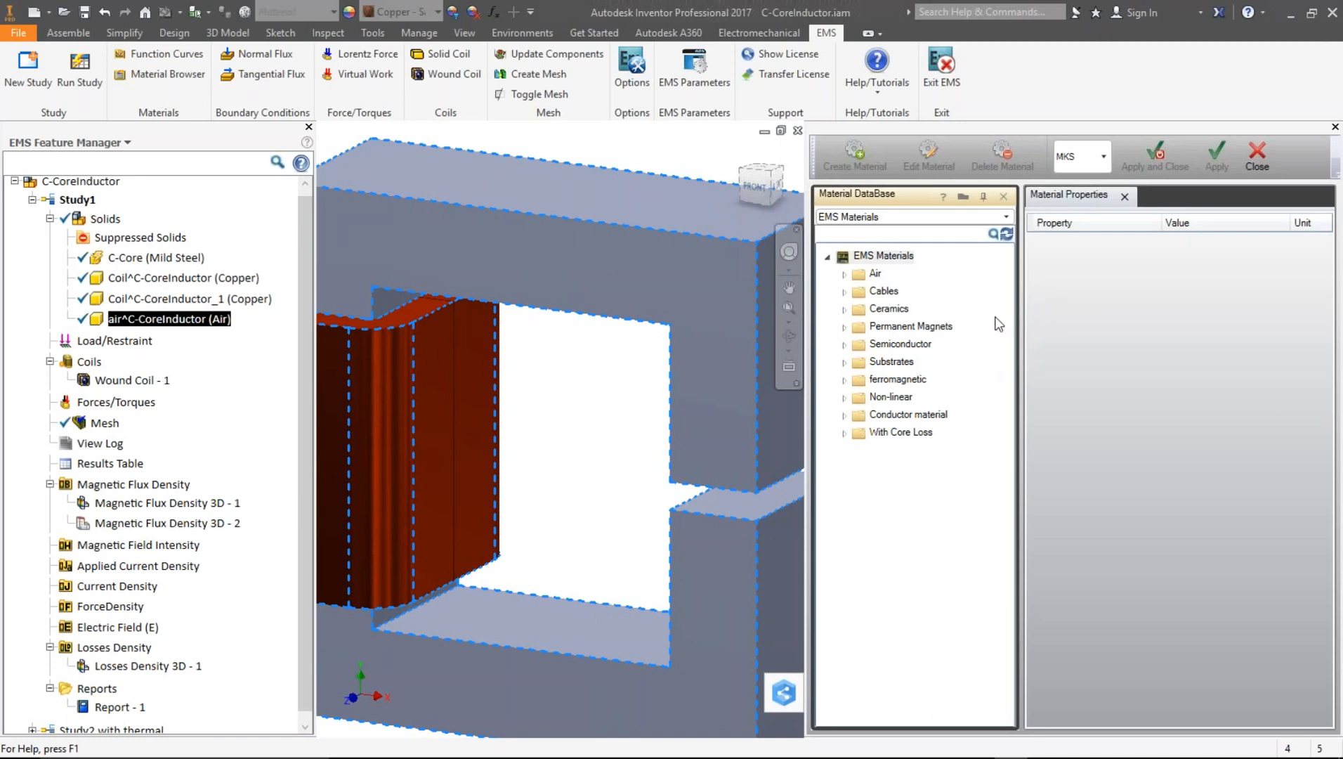
{"action": "left_click", "coordinate": [845, 274]}
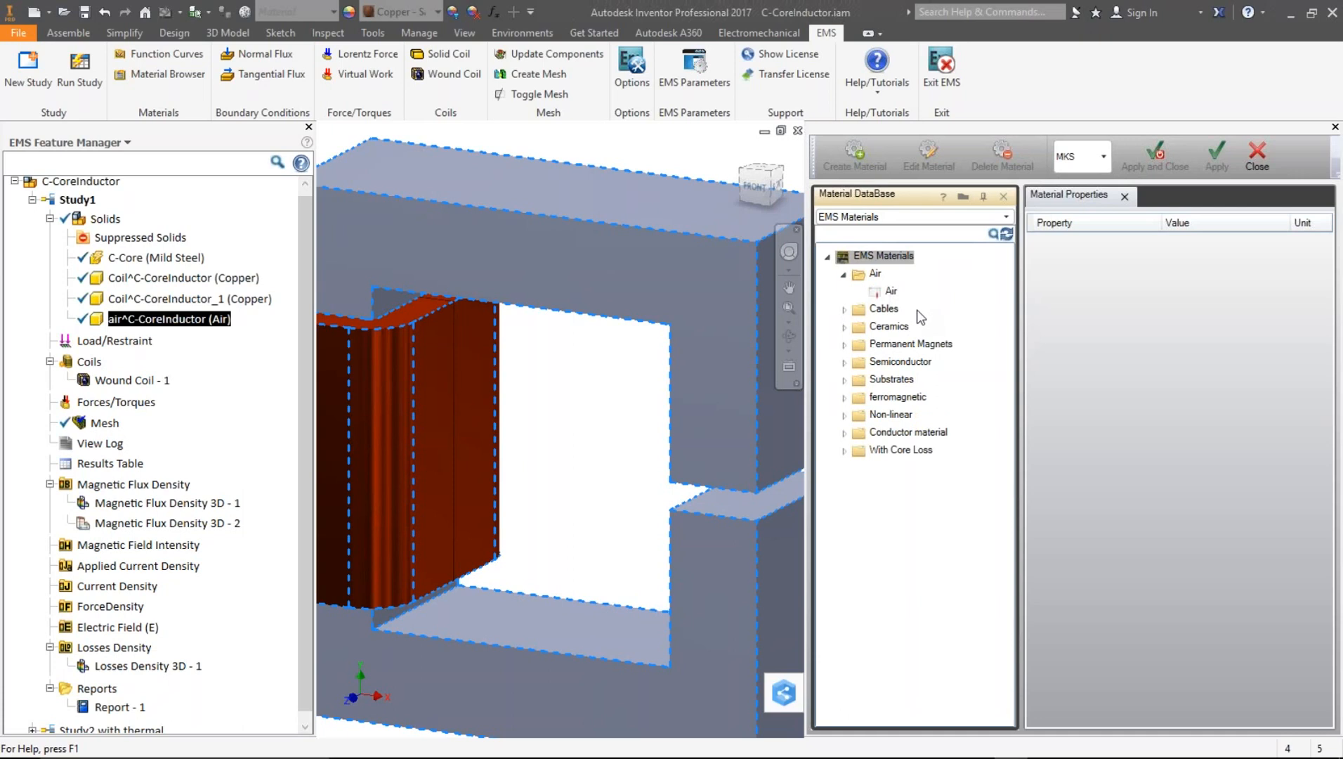
{"action": "left_click", "coordinate": [891, 290]}
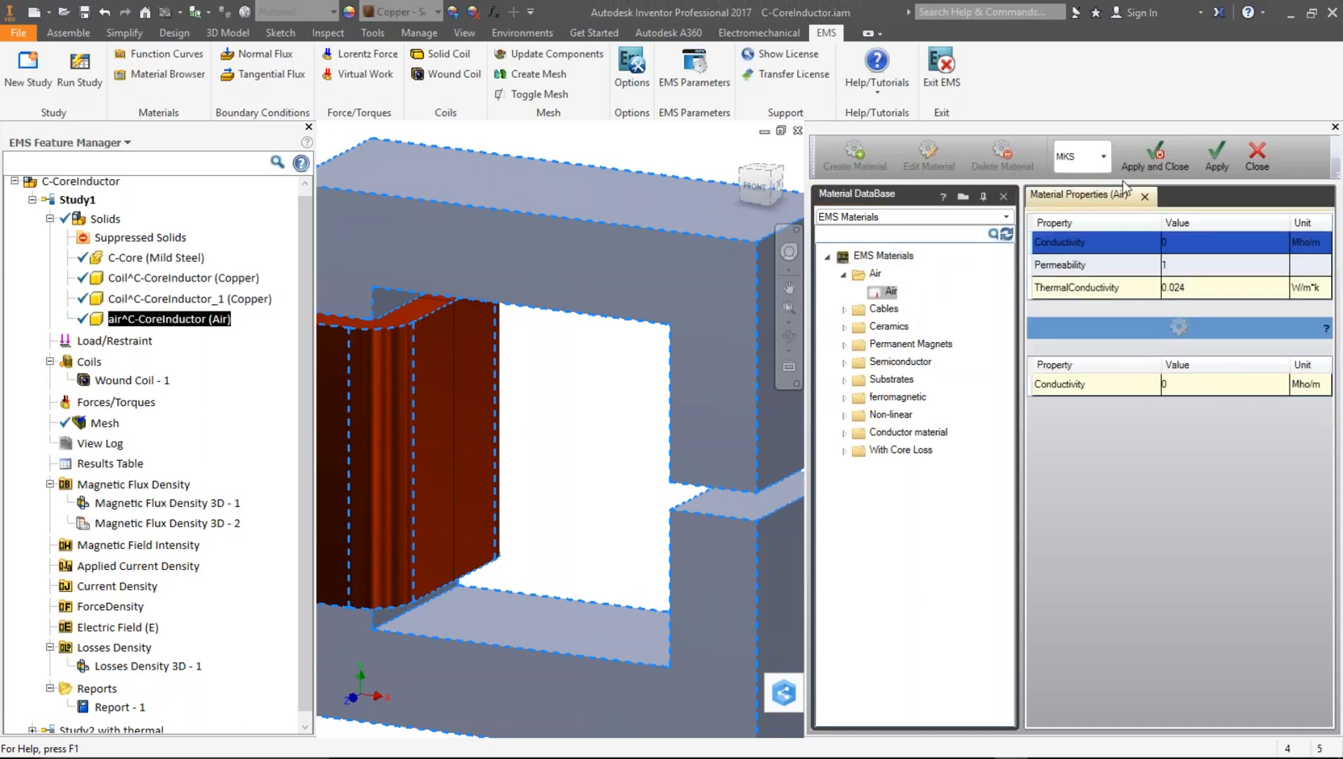
{"action": "left_click", "coordinate": [1256, 163]}
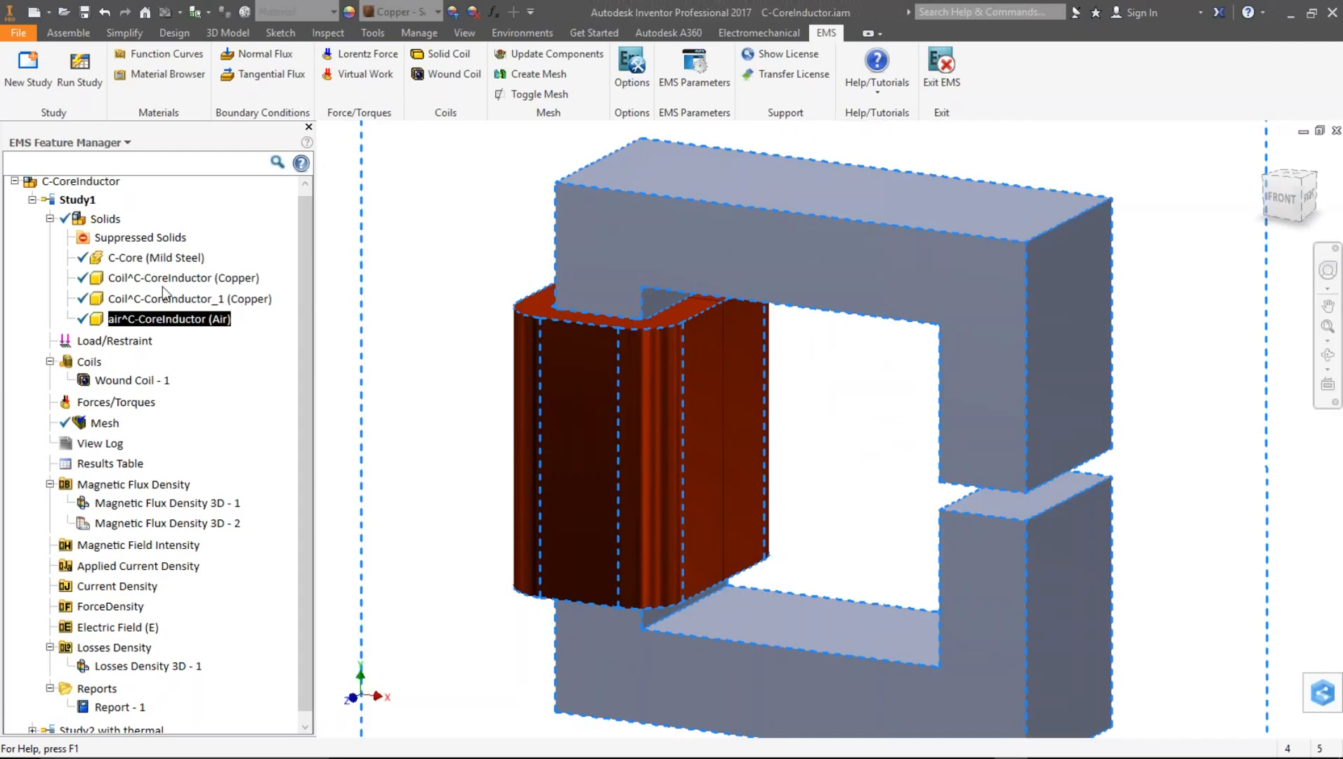
- Select the coil and C-Core solids in Study1 and inspect the C-Core's material options
{"action": "left_click", "coordinate": [166, 279]}
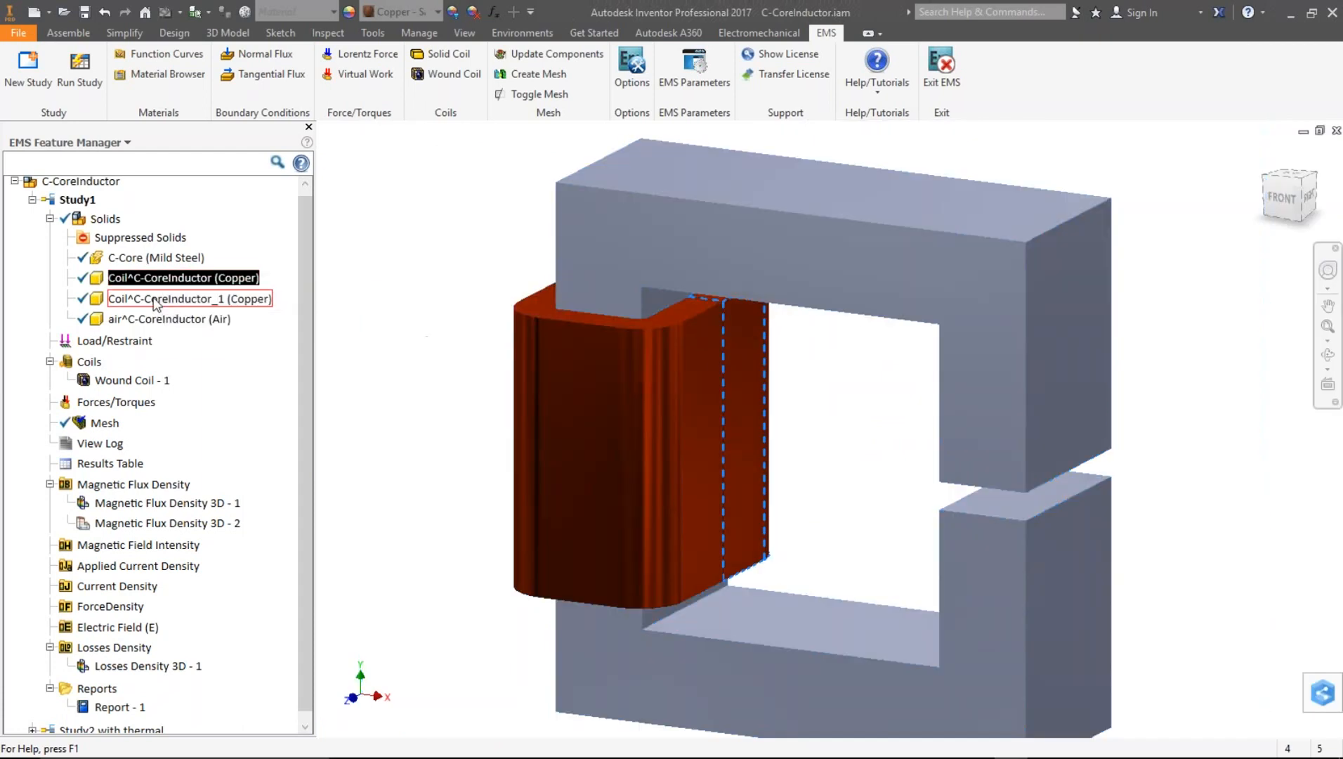
{"action": "left_click", "coordinate": [156, 300], "text": "ctrl"}
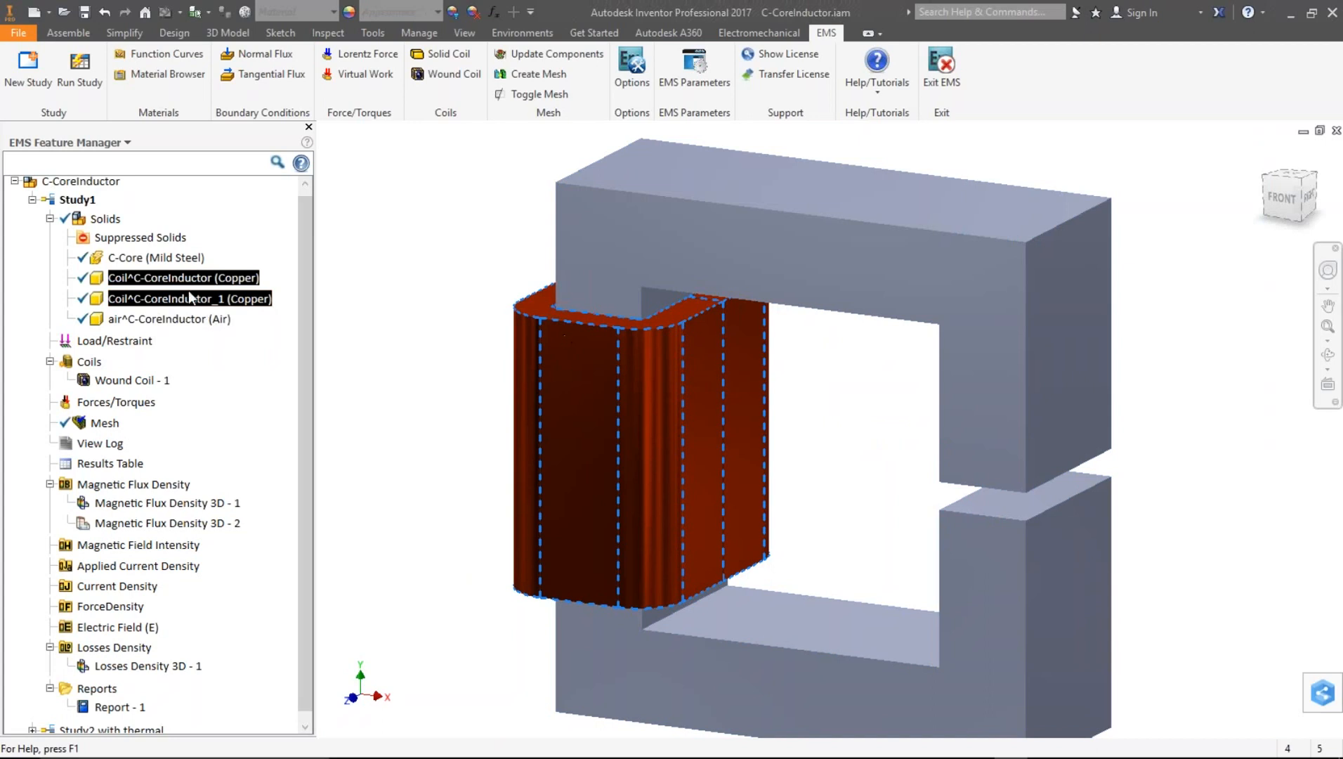
{"action": "left_click", "coordinate": [160, 259]}
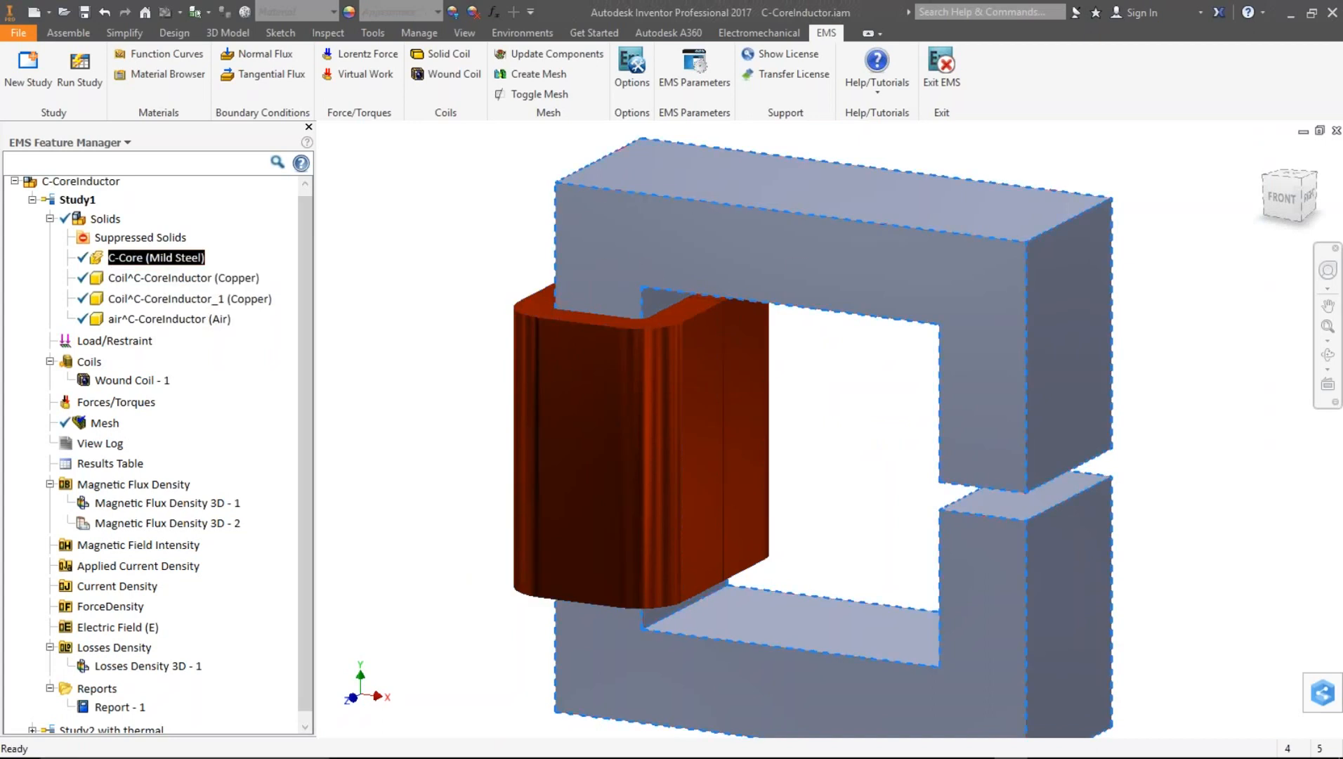
{"action": "mouse_move", "coordinate": [100, 264]}
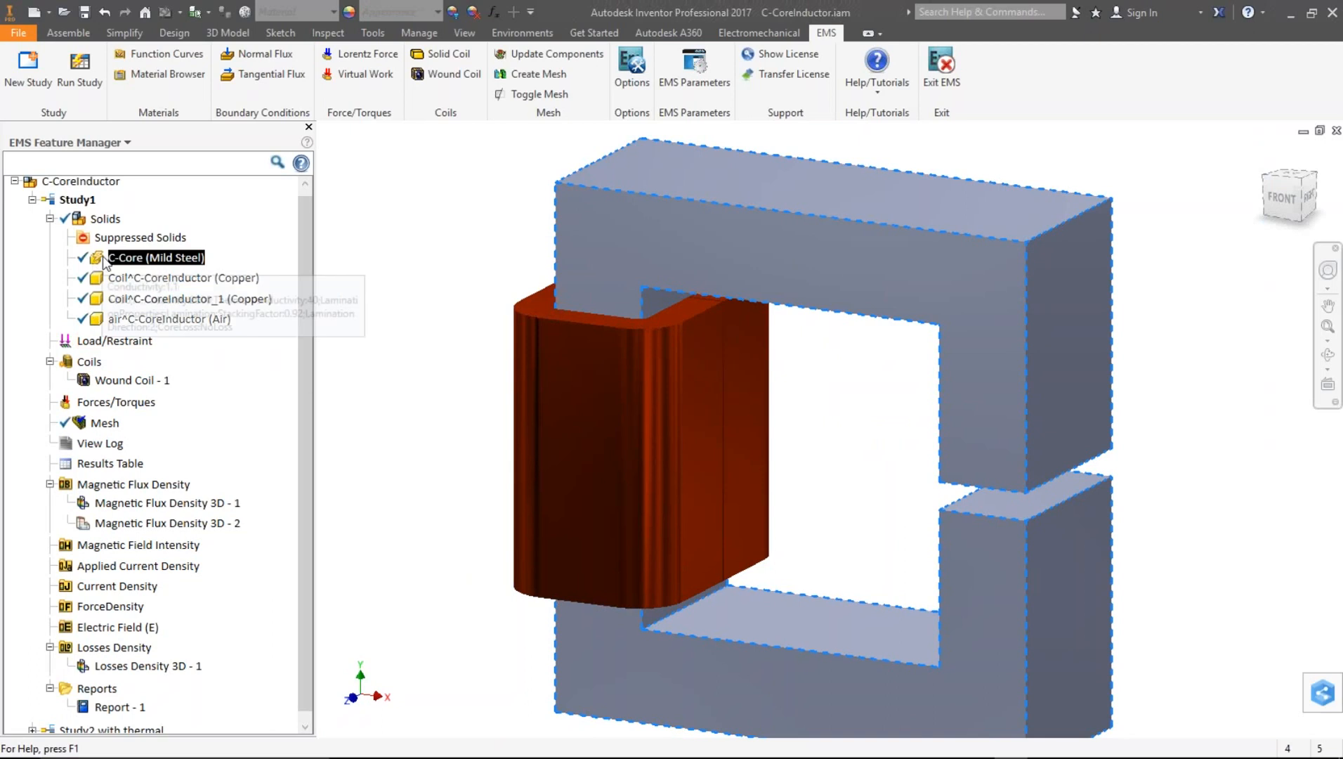
{"action": "right_click", "coordinate": [162, 260]}
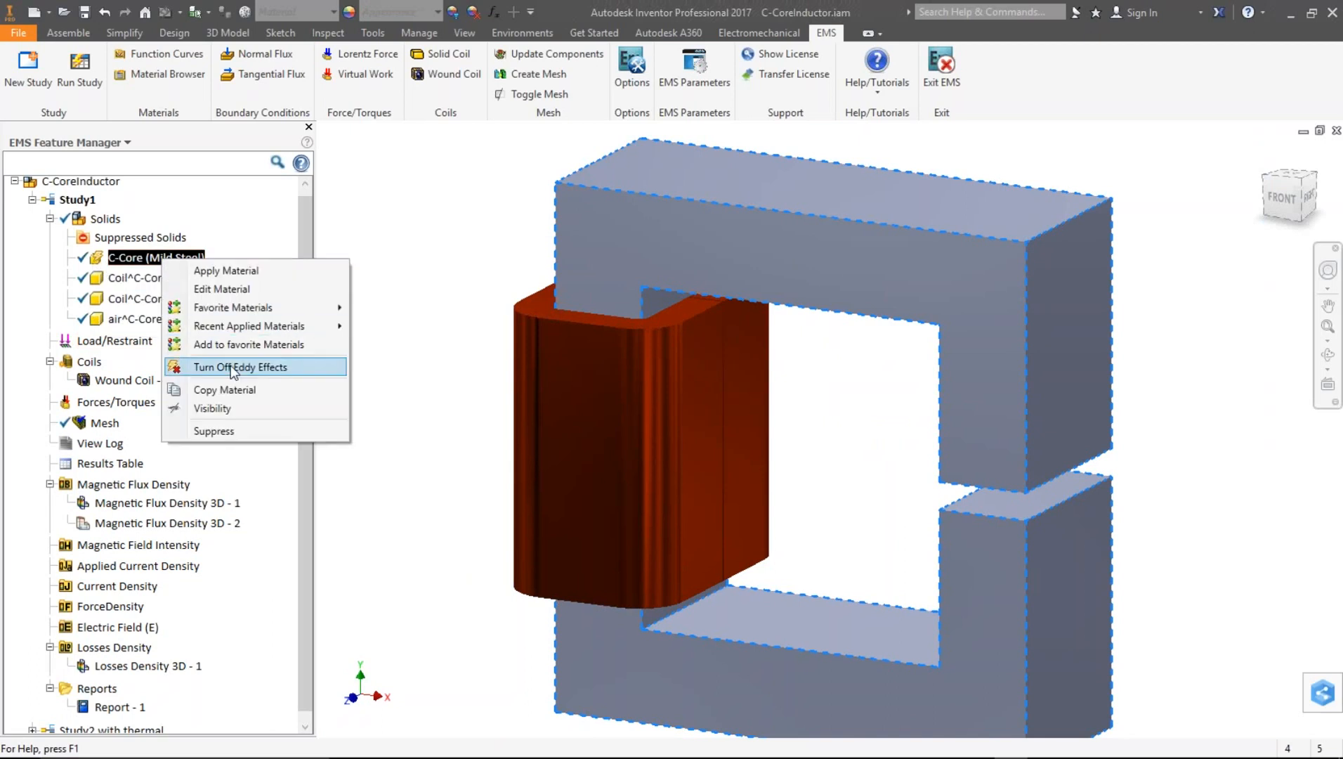
{"action": "left_click", "coordinate": [385, 291]}
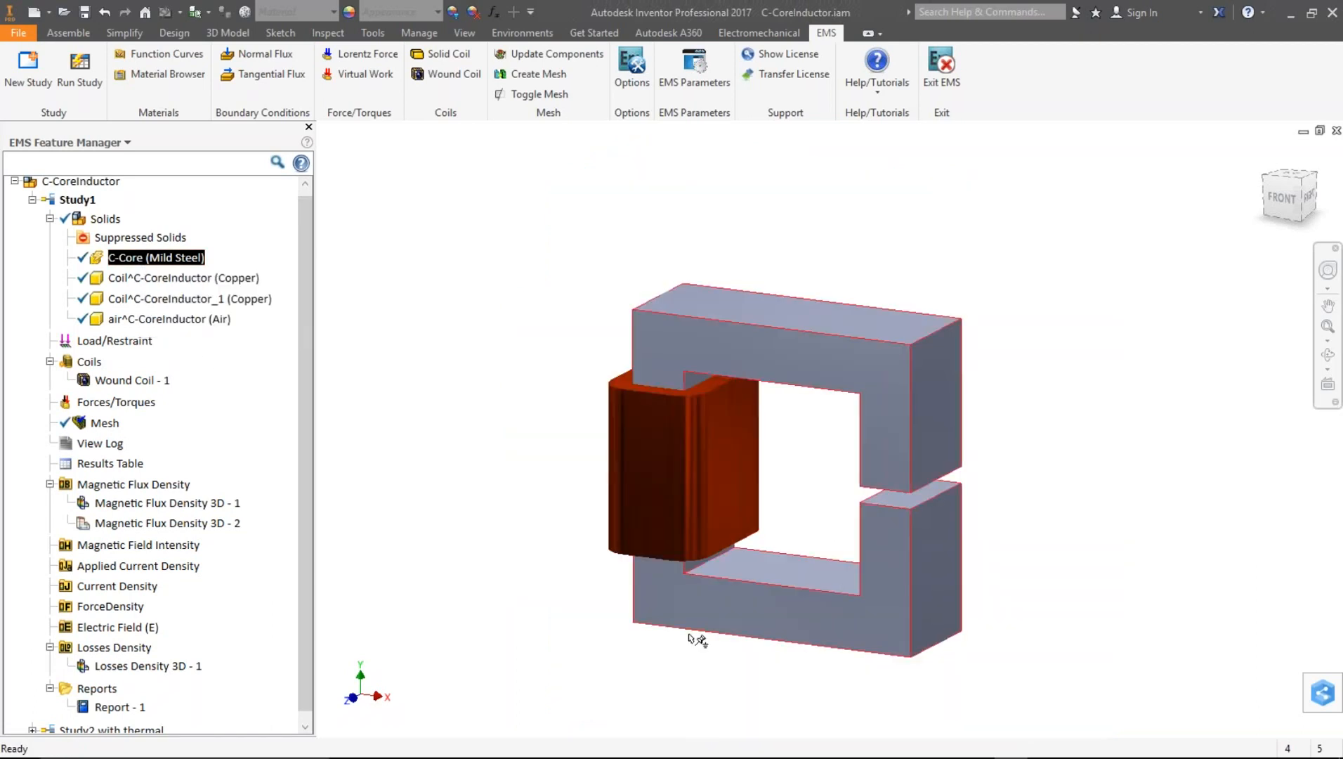
{"action": "scroll", "coordinate": [920, 592], "scroll_direction": "up", "scroll_amount": 3}
{"action": "scroll", "coordinate": [855, 588], "scroll_direction": "down", "scroll_amount": 5}
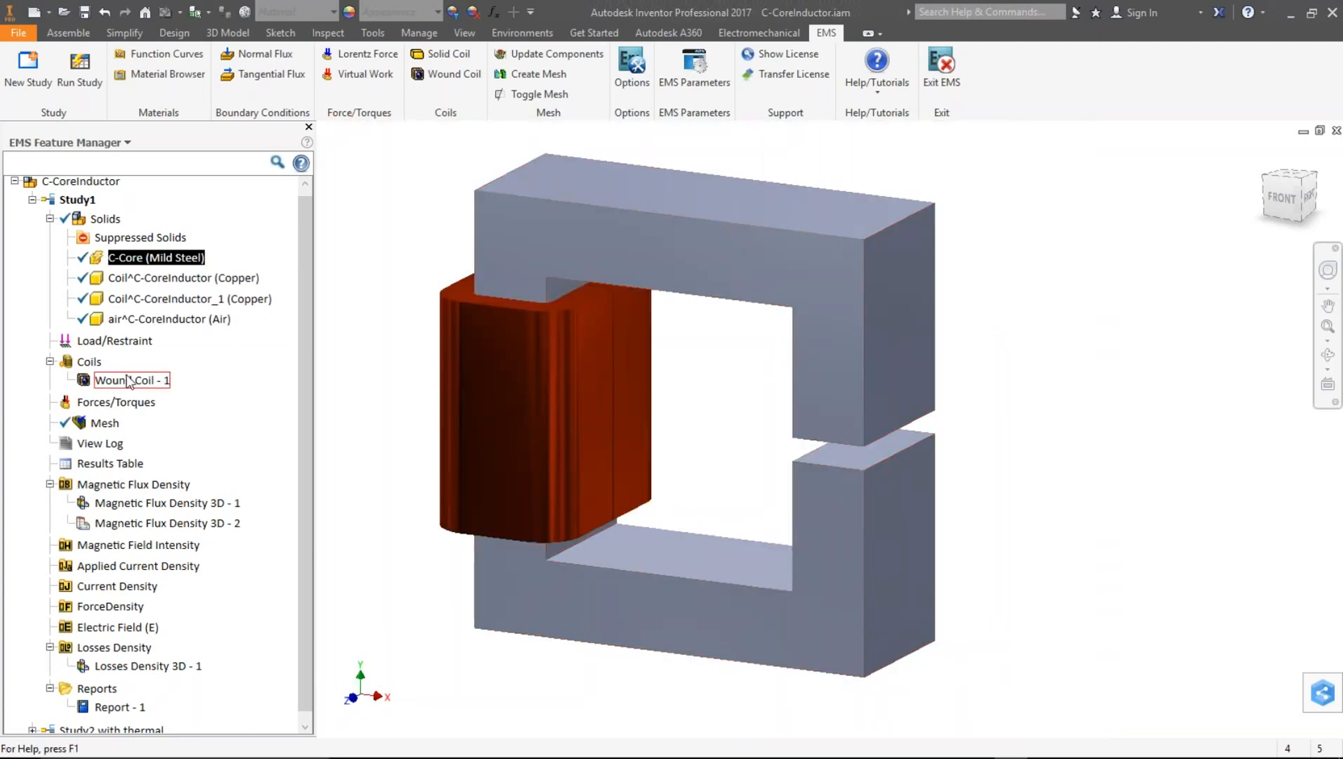
- Open the definition of Wound Coil - 1 and review its coil properties, ports, turns and current
{"action": "left_click", "coordinate": [50, 218]}
{"action": "right_click", "coordinate": [124, 287]}
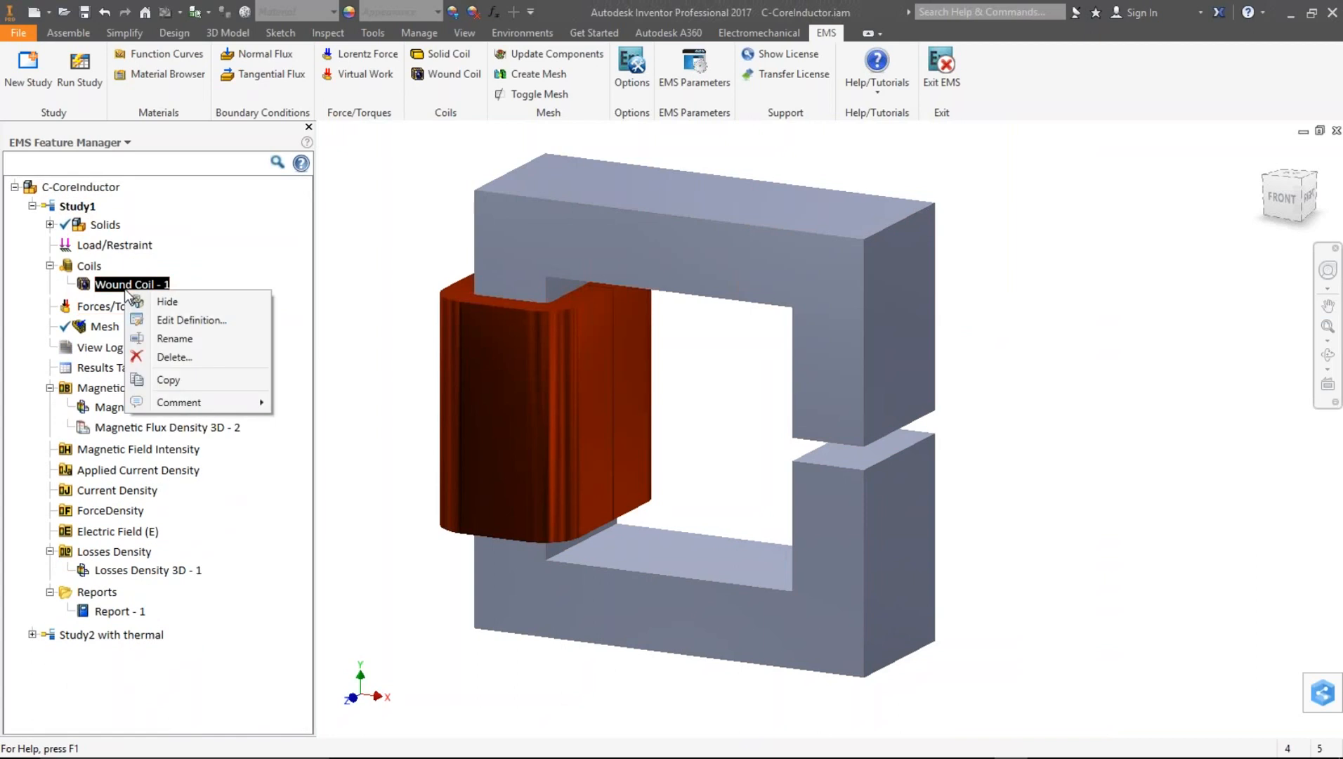
{"action": "left_click", "coordinate": [170, 321]}
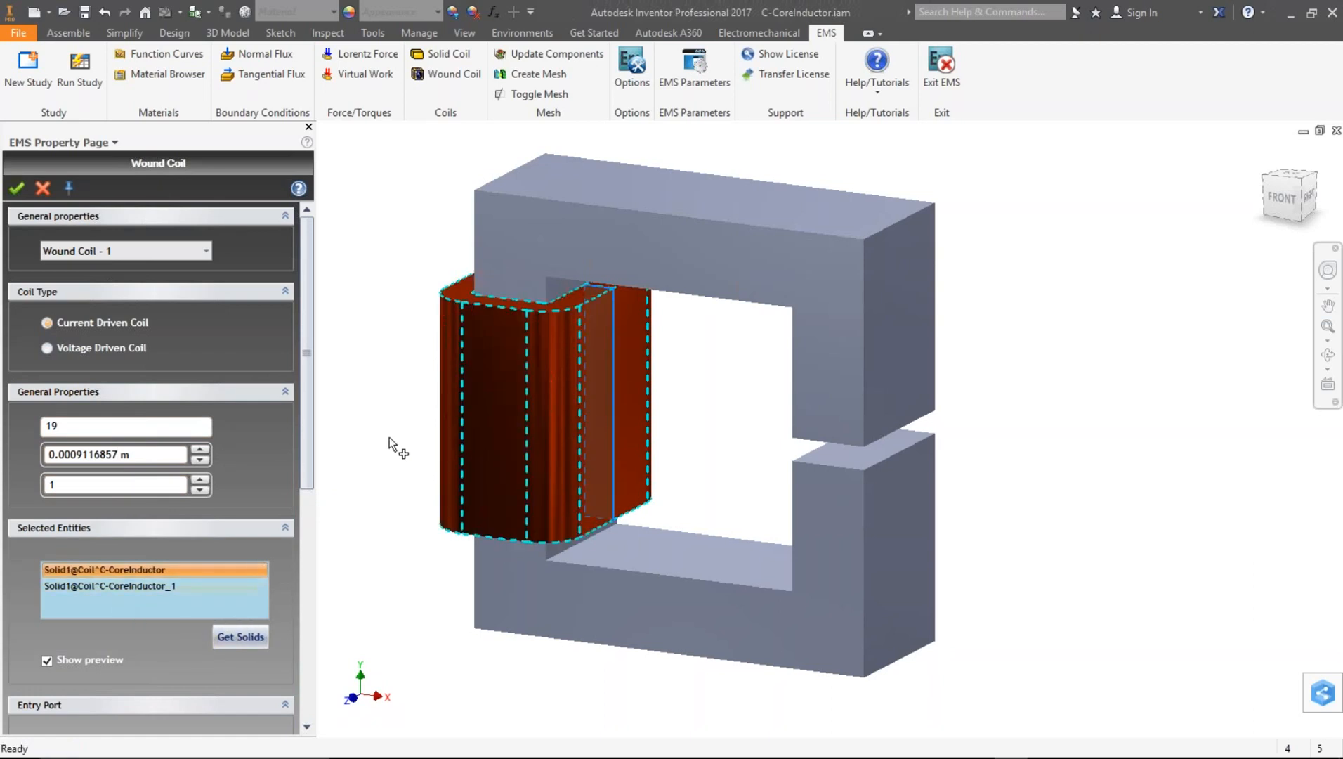
{"action": "scroll", "coordinate": [389, 439], "scroll_direction": "down", "scroll_amount": 3}
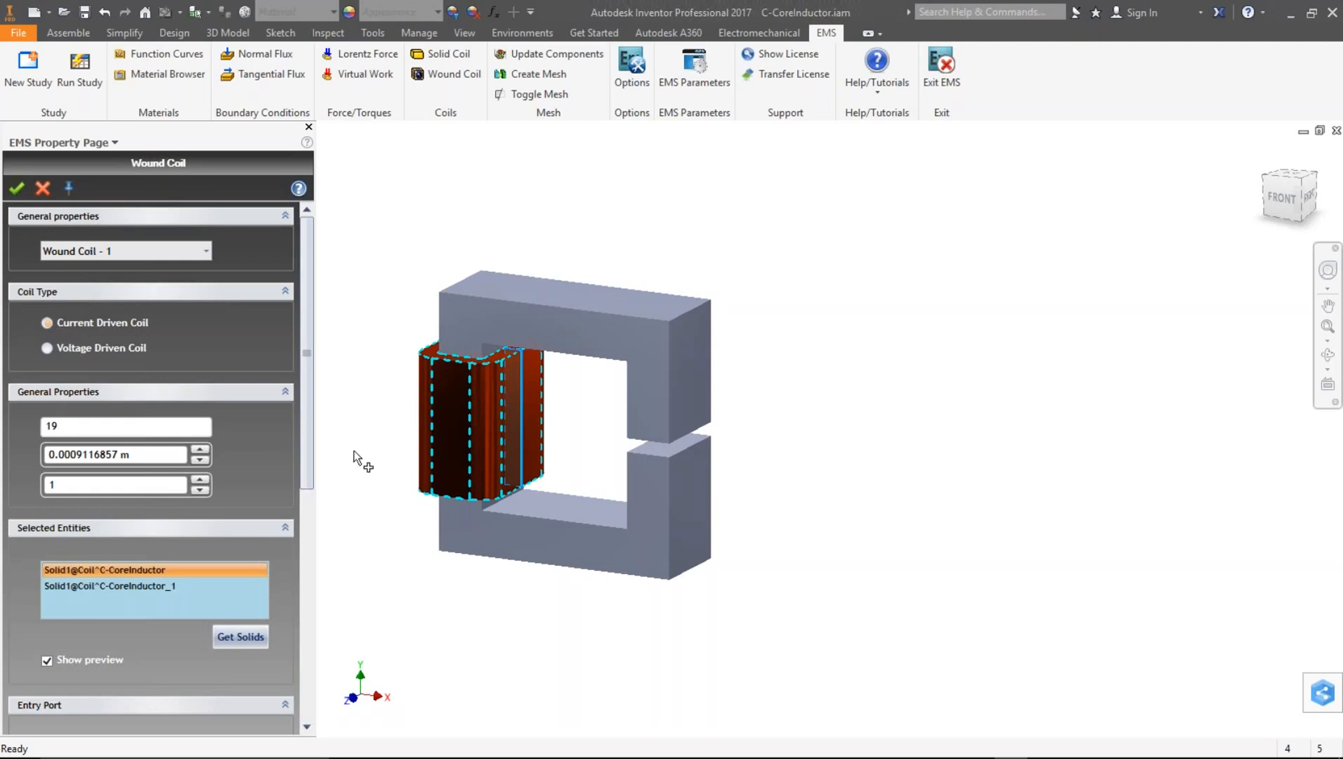
{"action": "scroll", "coordinate": [310, 458], "scroll_direction": "down", "scroll_amount": 5}
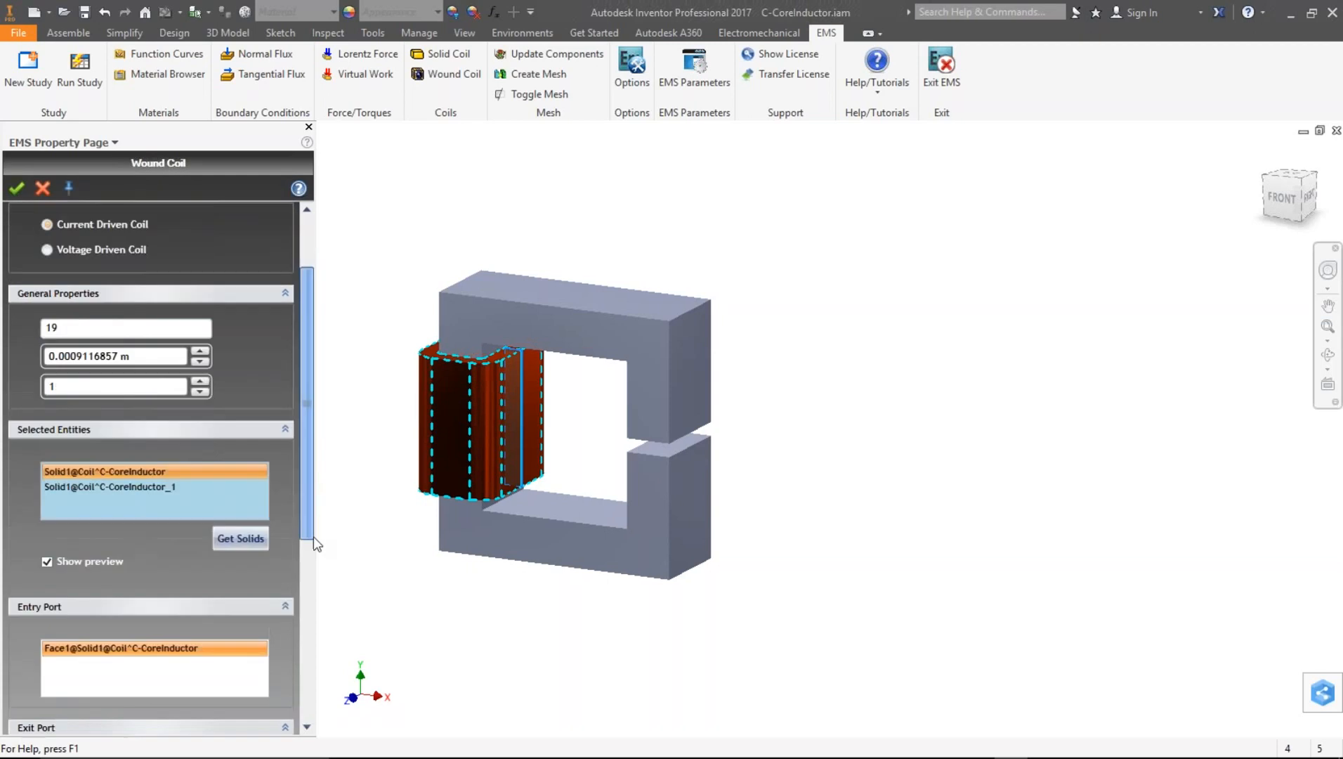
{"action": "left_click", "coordinate": [122, 535]}
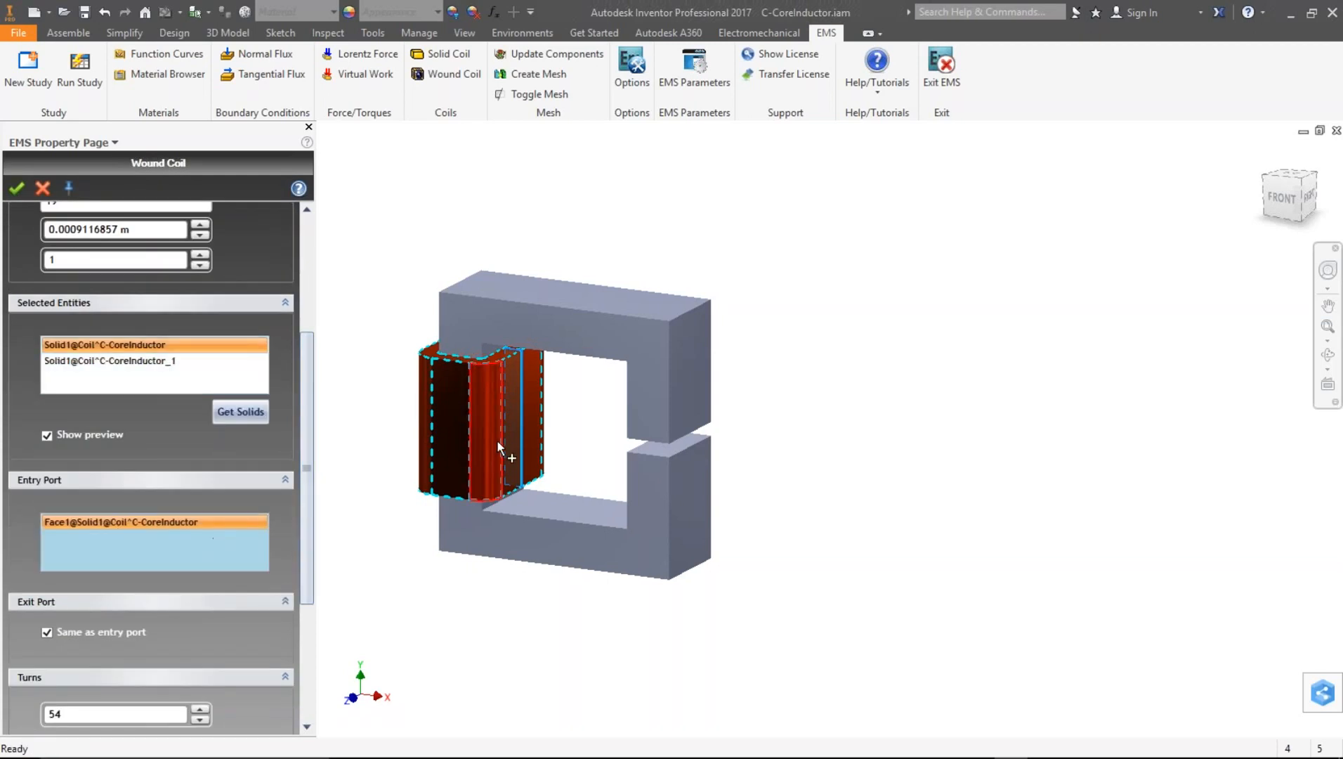
{"action": "scroll", "coordinate": [497, 440], "scroll_direction": "up", "scroll_amount": 3}
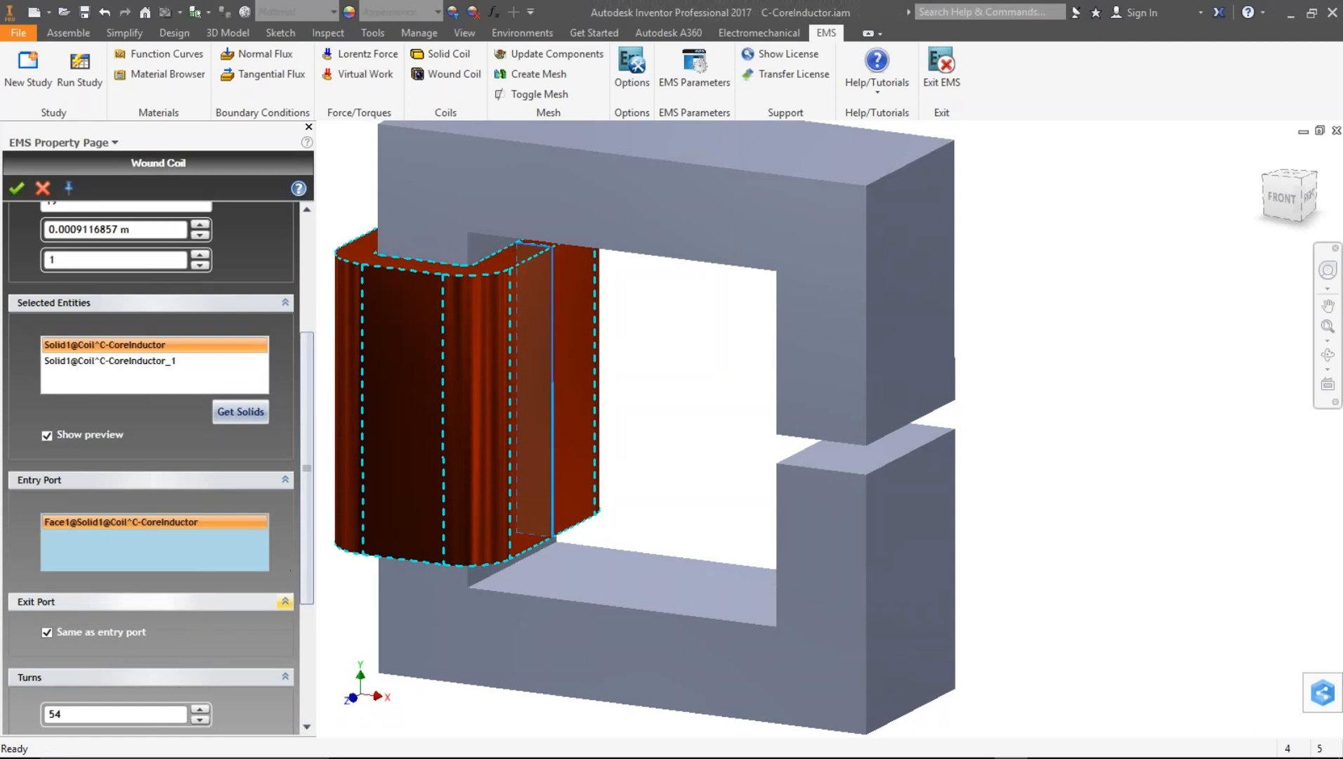
{"action": "left_click_drag", "start_coordinate": [310, 512], "coordinate": [318, 628]}
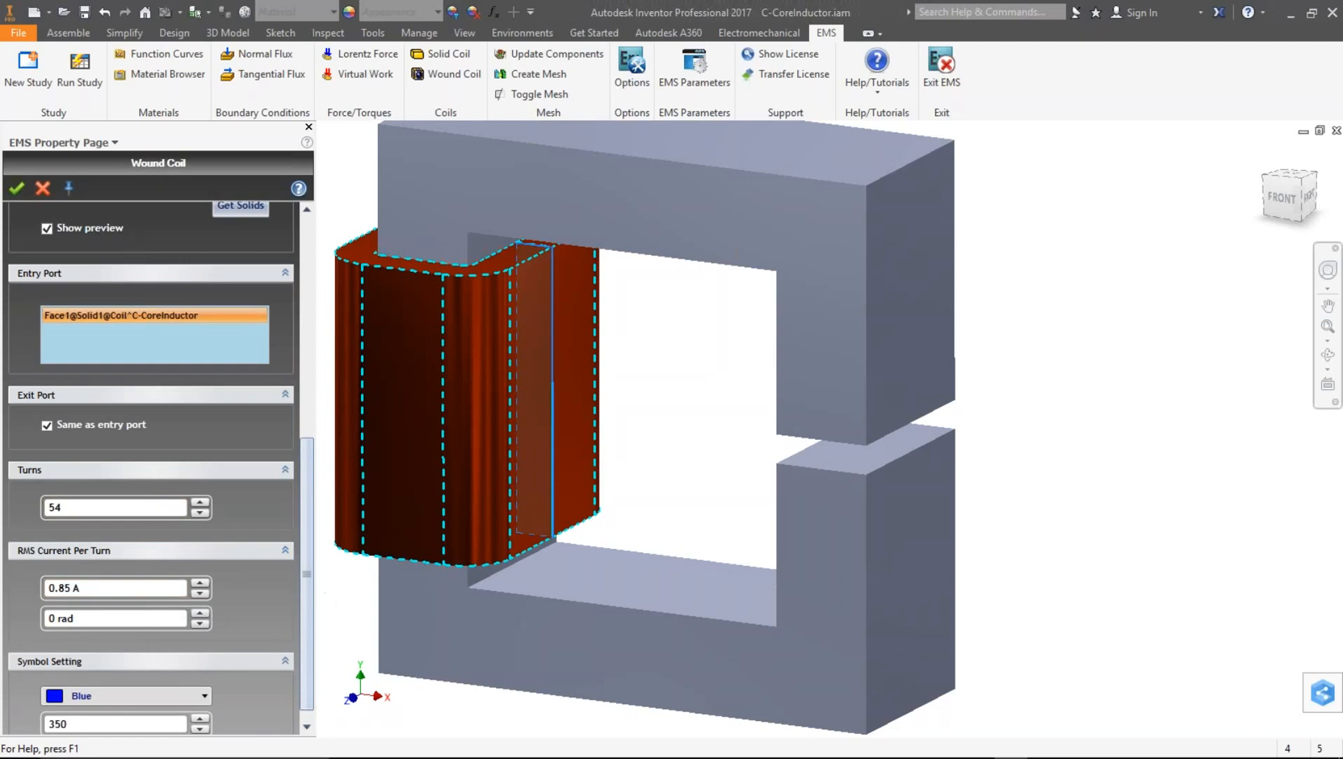
- Finish reviewing the wound coil's settings and close its definition
{"action": "left_click_drag", "start_coordinate": [309, 603], "coordinate": [316, 281]}
{"action": "left_click", "coordinate": [46, 185]}
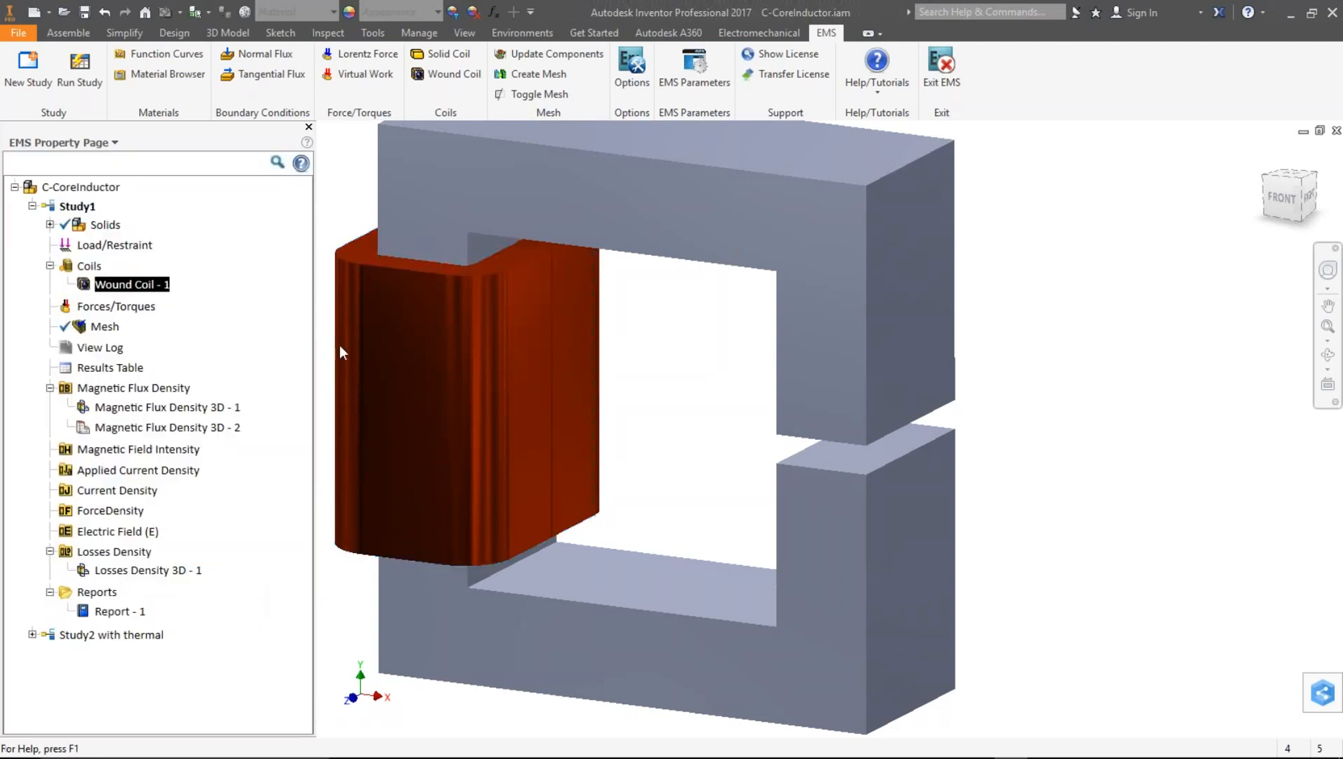
{"action": "scroll", "coordinate": [620, 374], "scroll_direction": "up", "scroll_amount": 5}
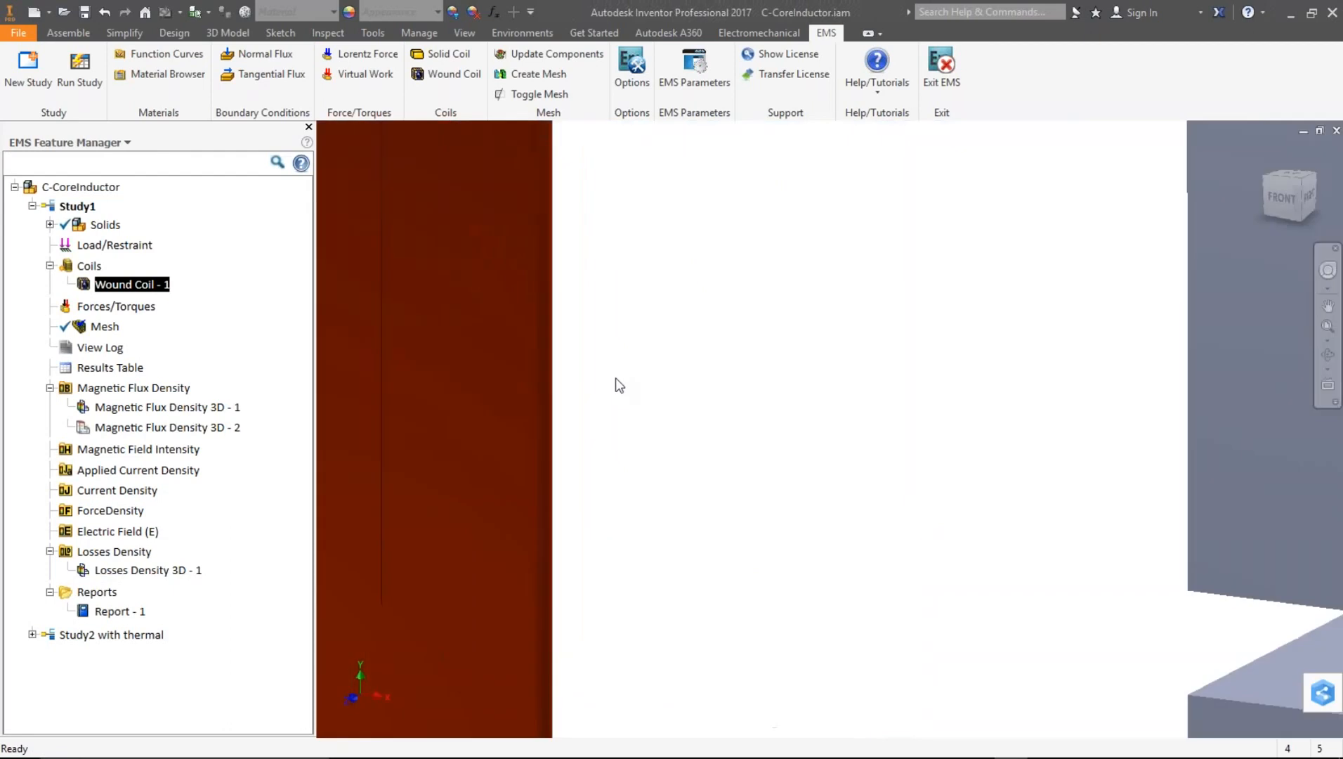
{"action": "scroll", "coordinate": [617, 385], "scroll_direction": "down", "scroll_amount": 1}
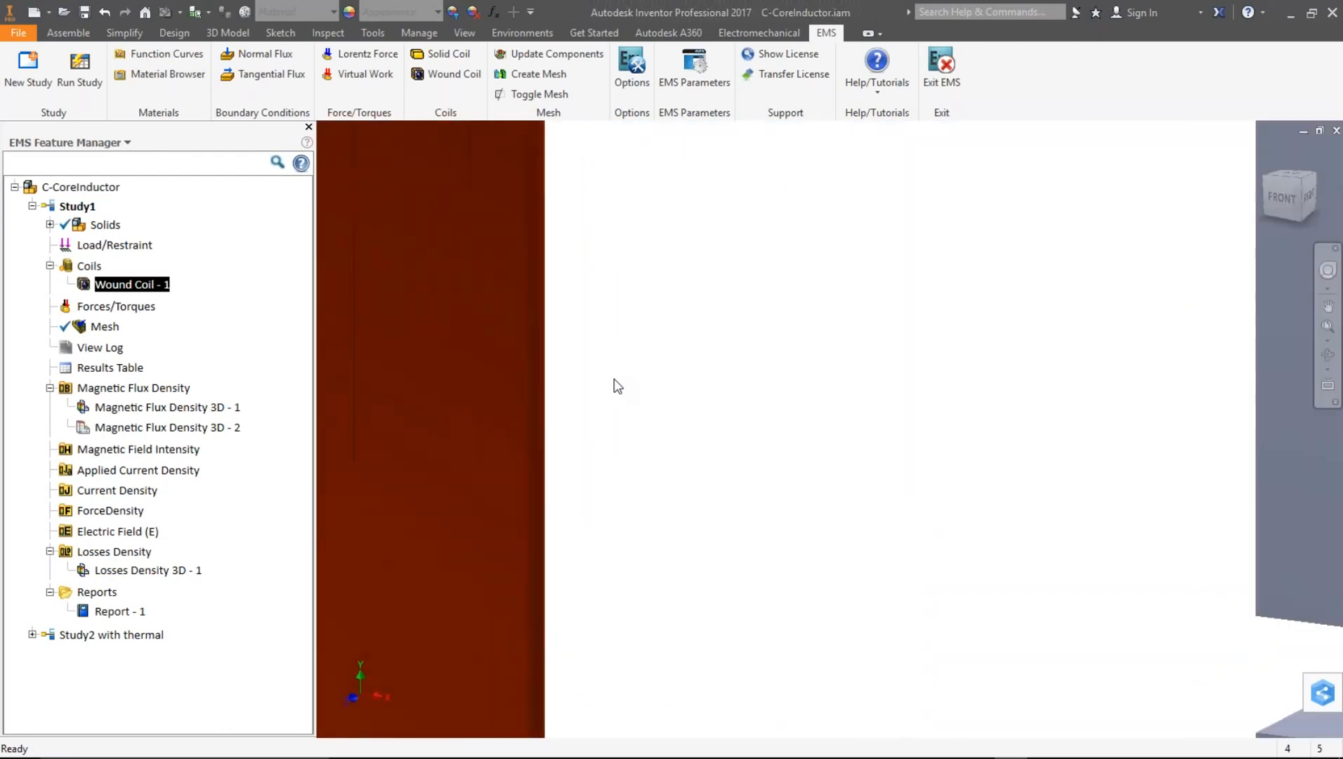
{"action": "scroll", "coordinate": [618, 386], "scroll_direction": "down", "scroll_amount": 5}
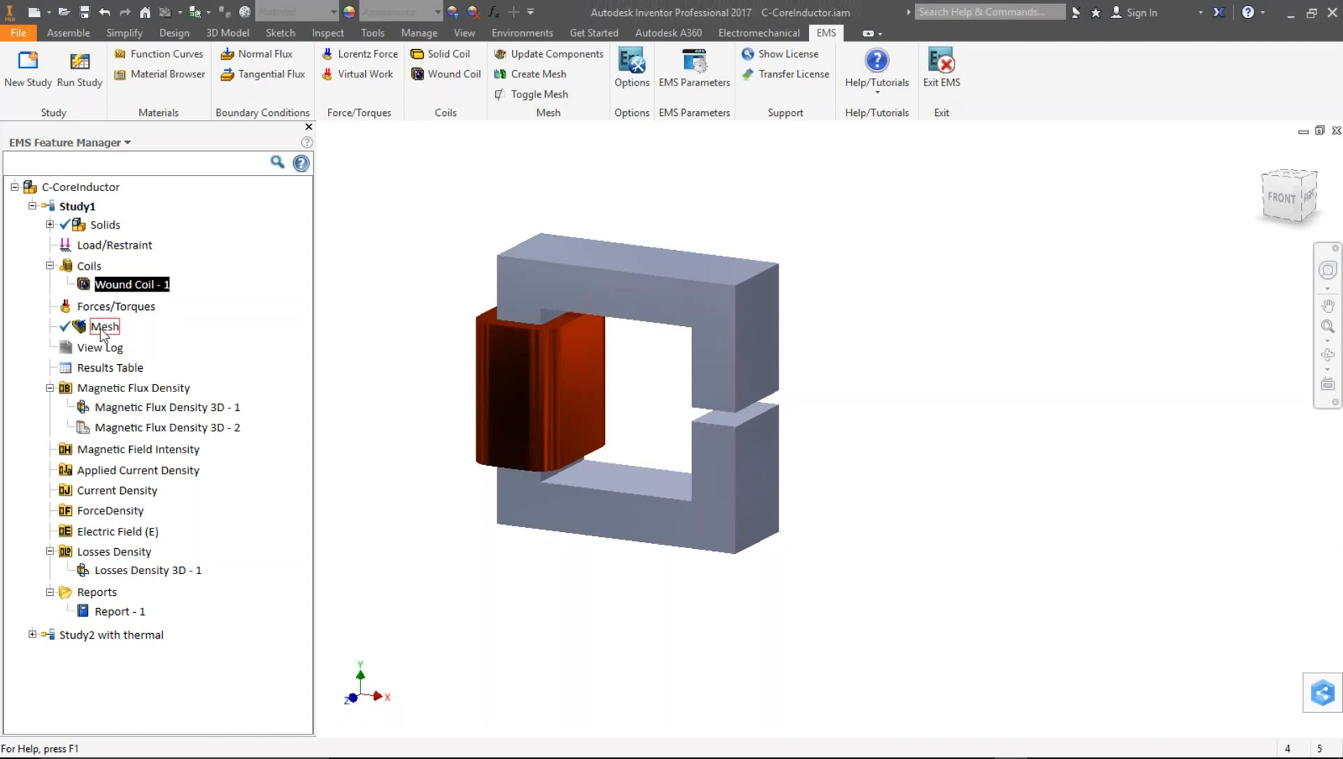
- Toggle the mesh display on to inspect Study1's mesh on the assembly, then toggle it off again
{"action": "right_click", "coordinate": [102, 329]}
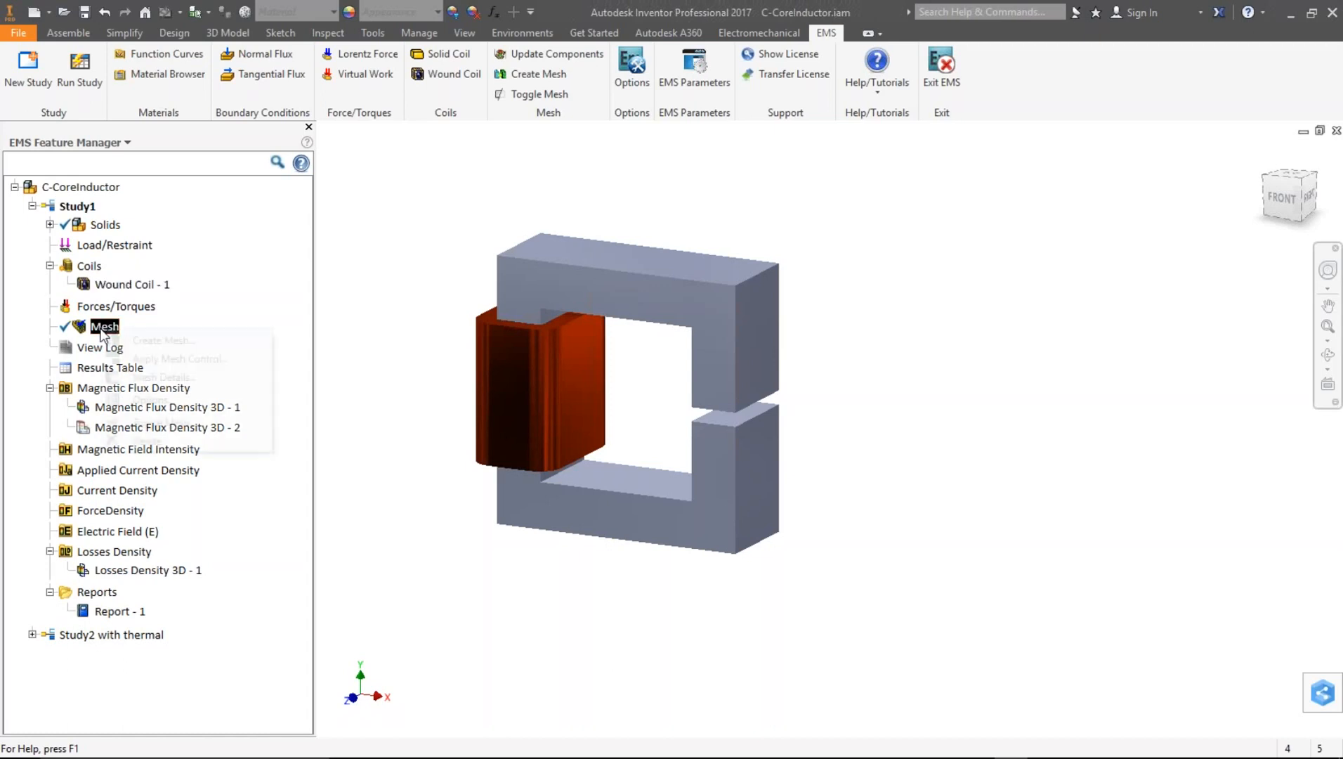
{"action": "left_click", "coordinate": [163, 421]}
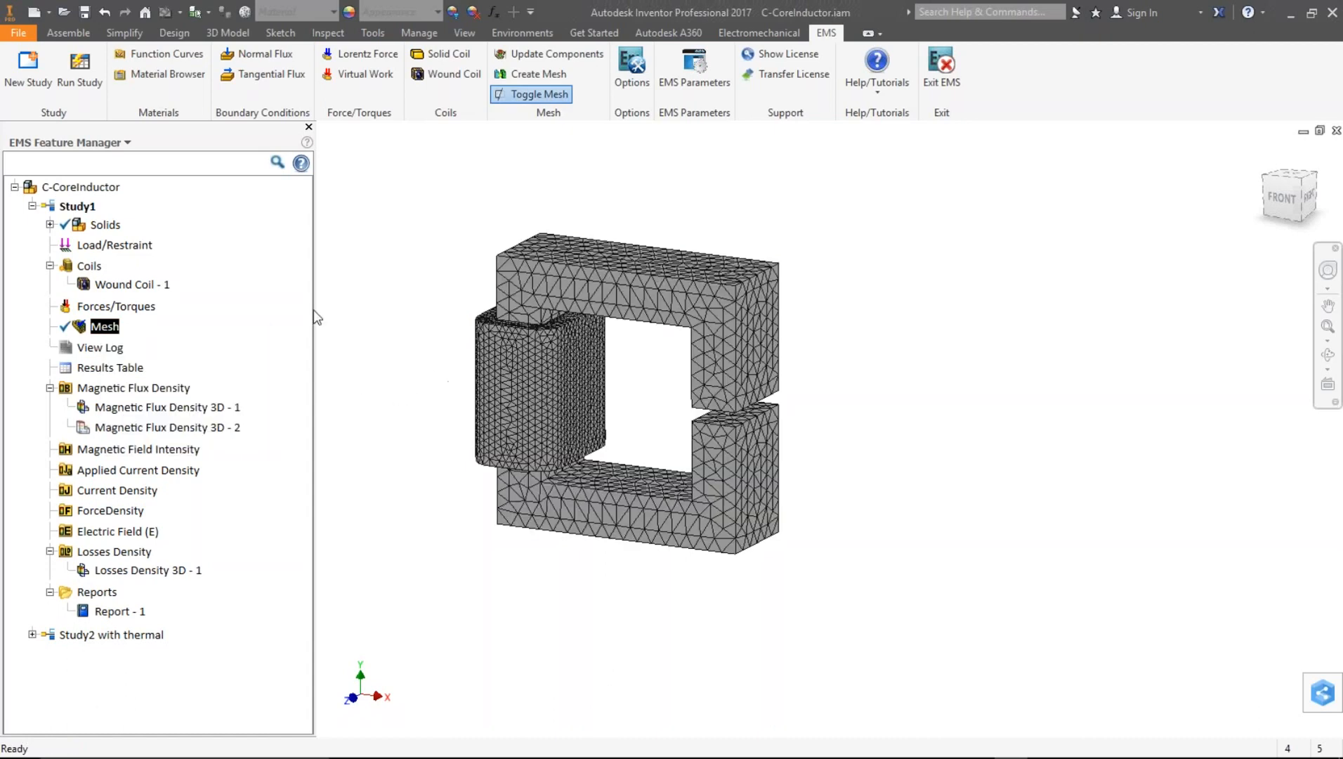
{"action": "middle_click_drag", "start_coordinate": [523, 393], "coordinate": [586, 439]}
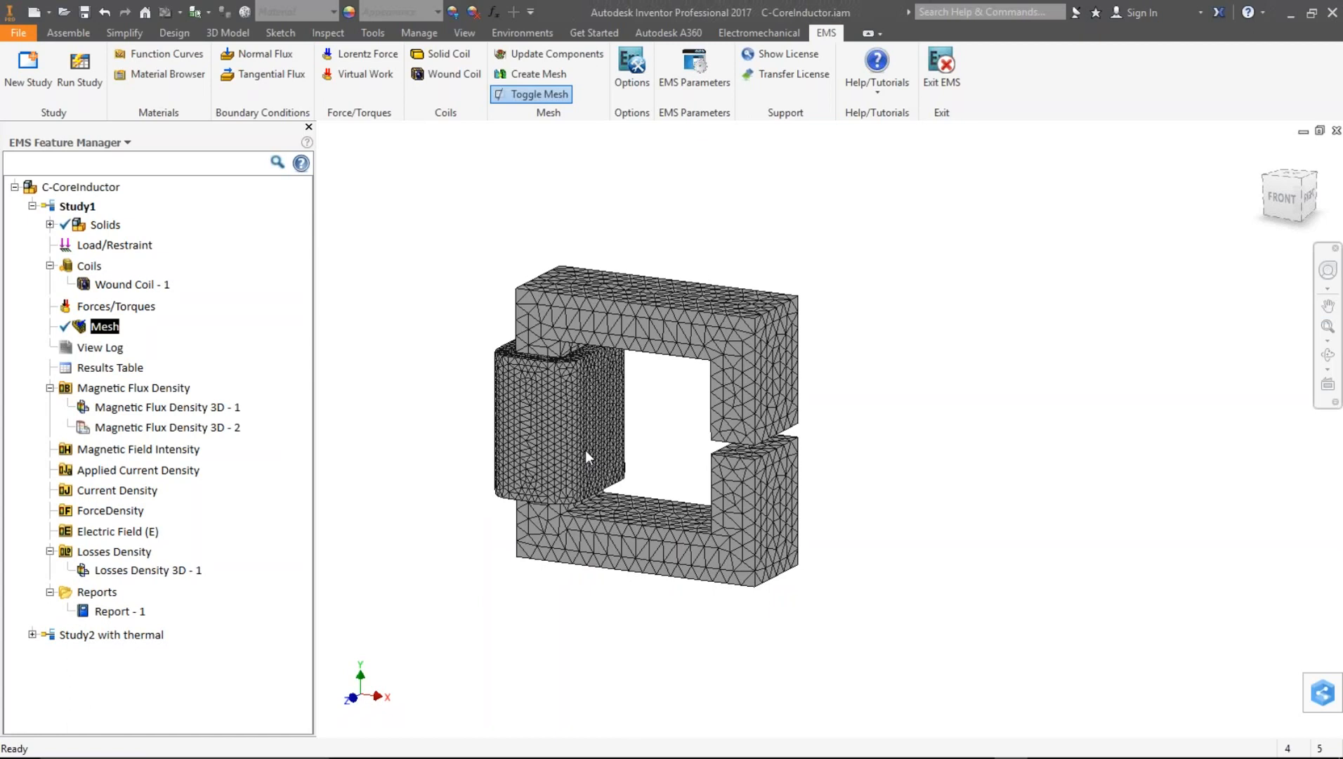
{"action": "right_click", "coordinate": [106, 329]}
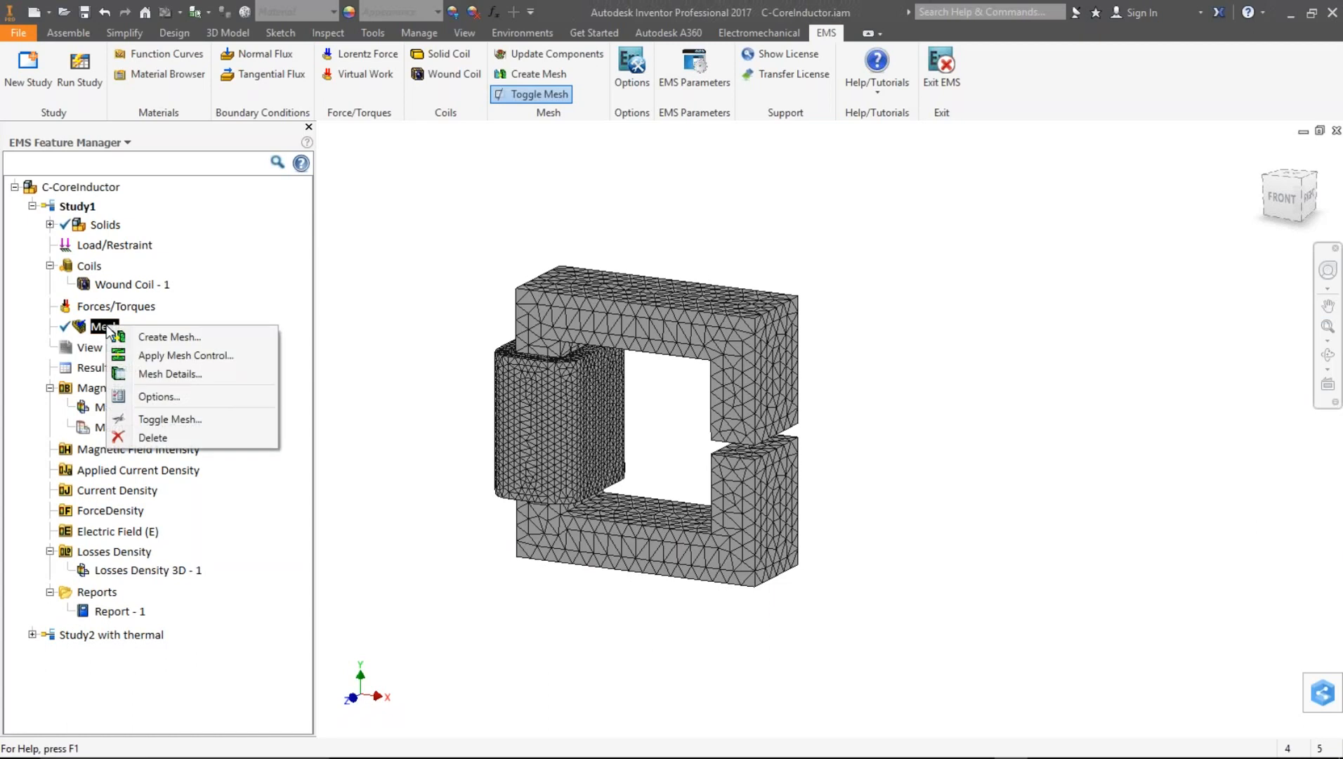
{"action": "left_click", "coordinate": [170, 418]}
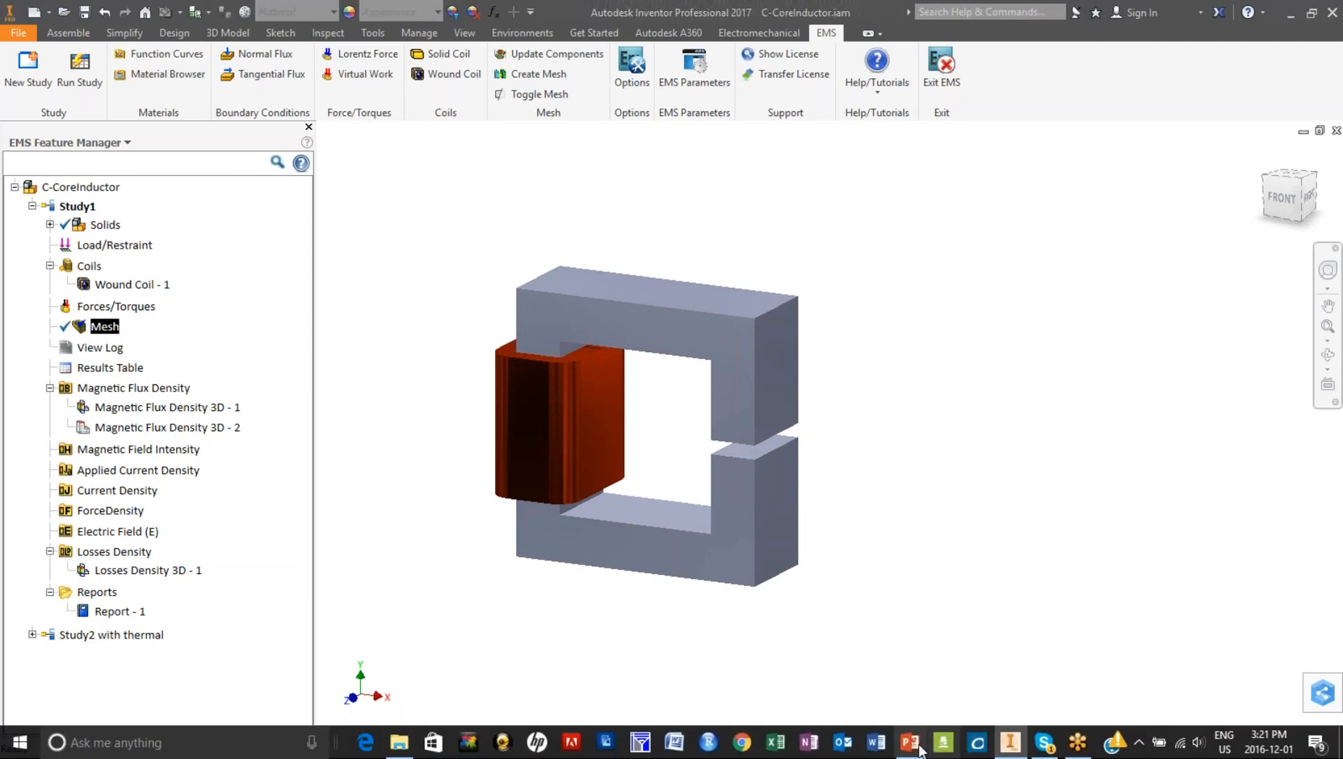
- Switch to the PowerPoint presentation to view the Objectives slide, then return to Inventor
{"action": "left_click", "coordinate": [910, 743]}
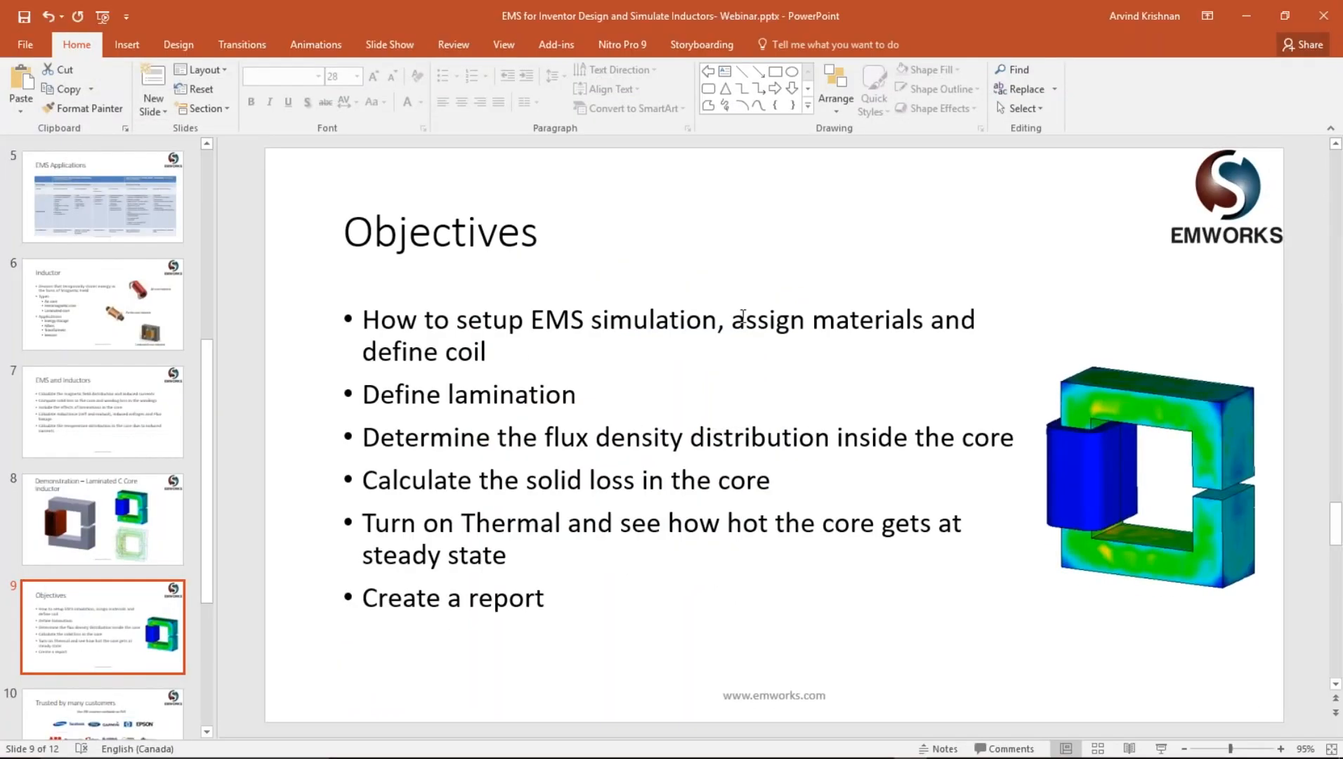
{"action": "left_click", "coordinate": [1257, 14]}
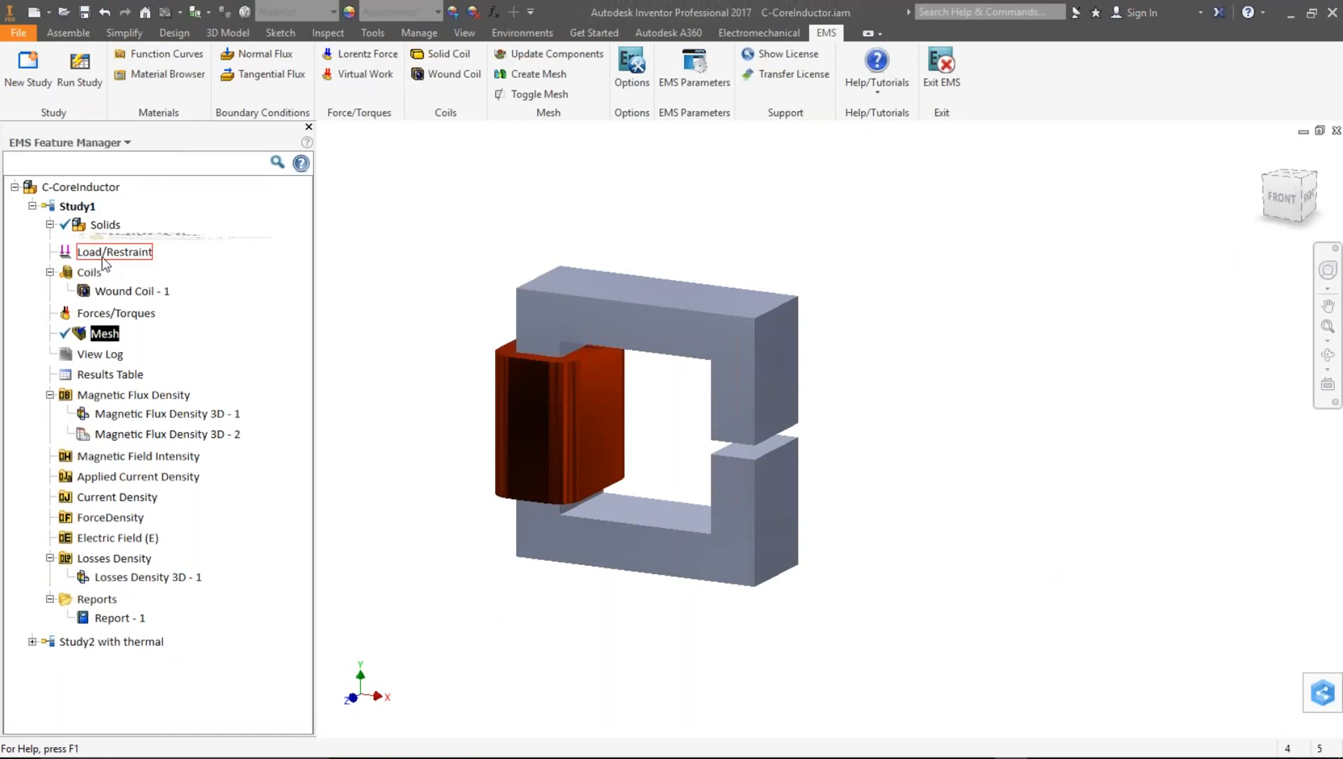
- Open the C-Core's Mild Steel material properties to review its lamination settings
{"action": "right_click", "coordinate": [150, 264]}
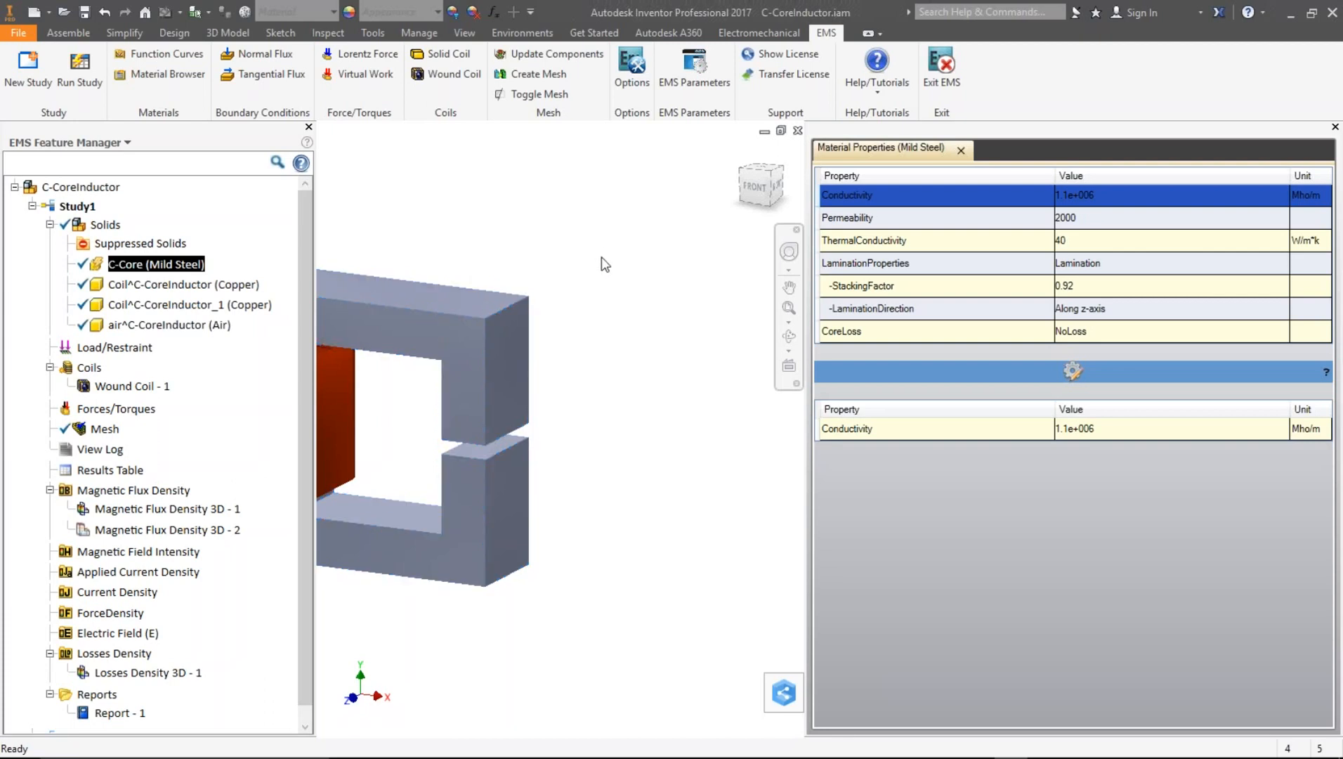
{"action": "left_click_drag", "start_coordinate": [817, 414], "coordinate": [1045, 414]}
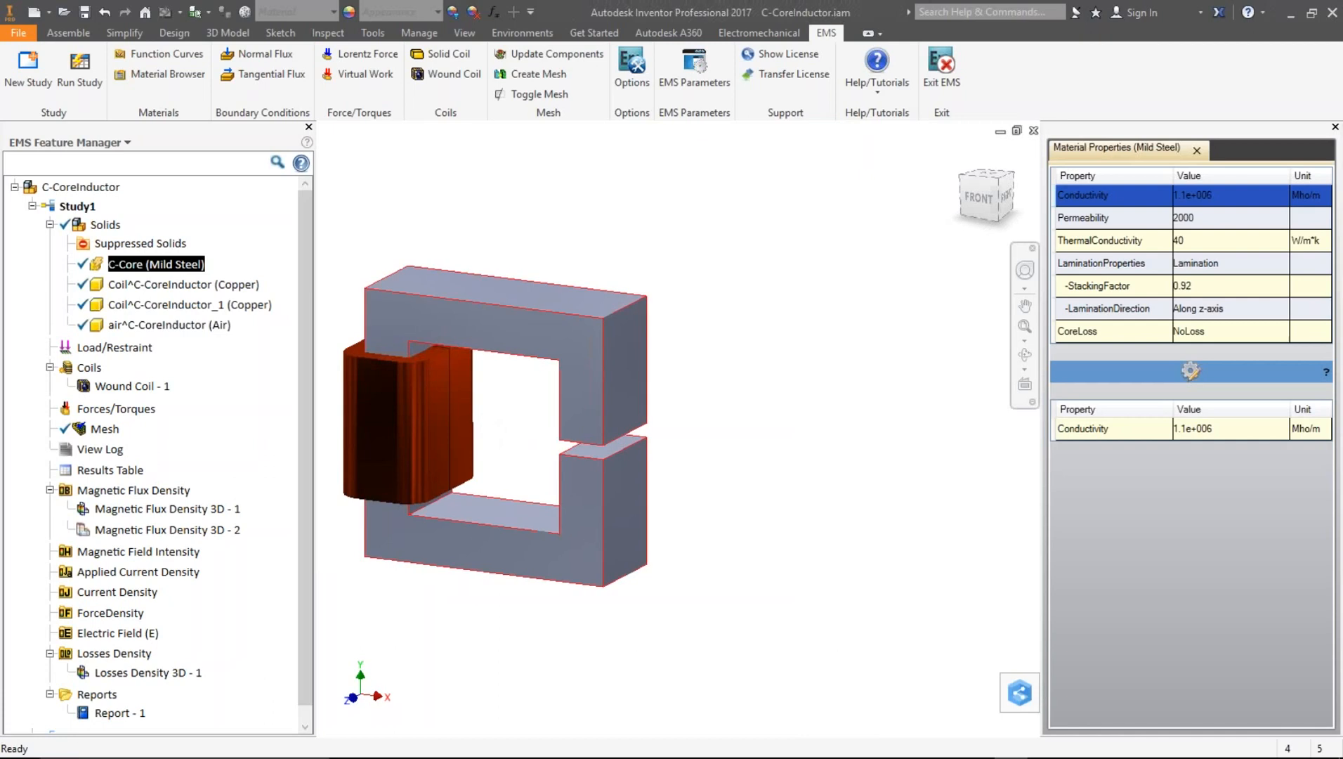
- Open Study1's results table and review the energy and inductance values of Wound Coil - 1
{"action": "left_click", "coordinate": [113, 471]}
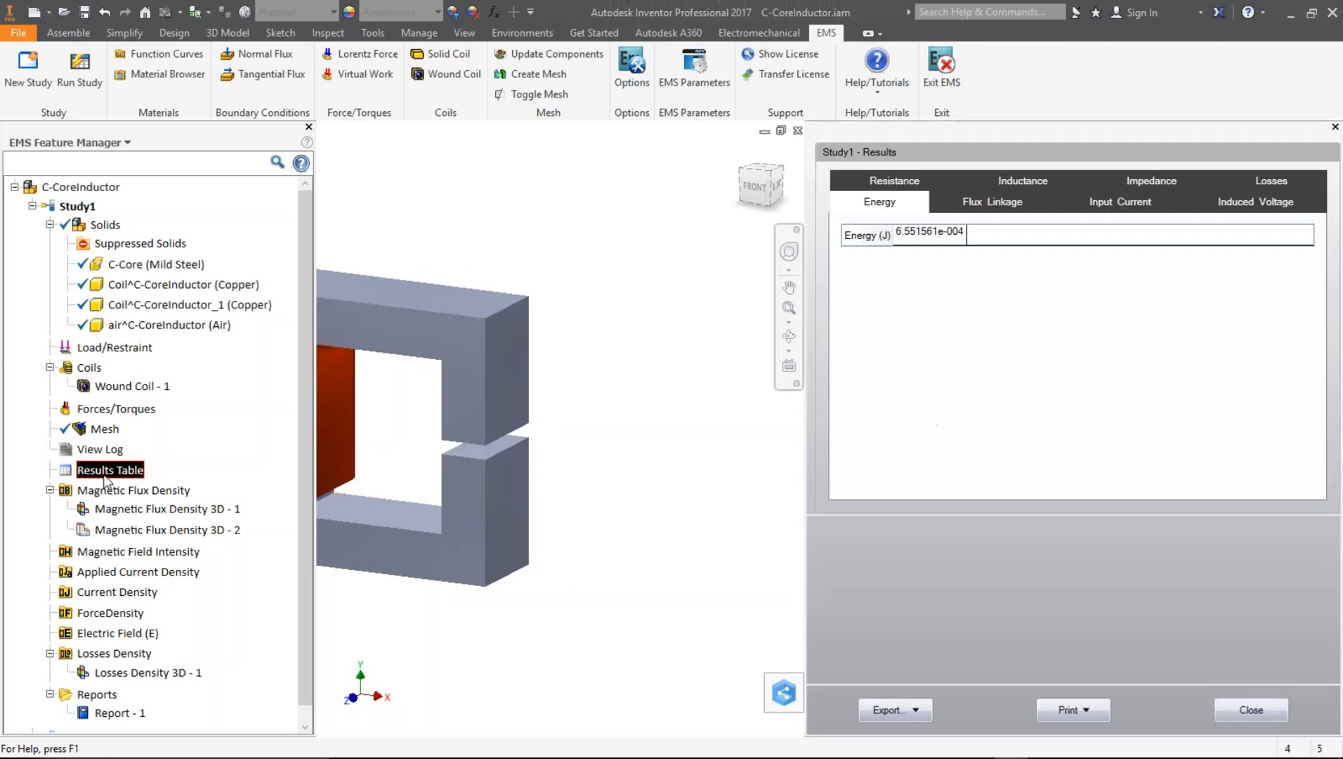
{"action": "left_click_drag", "start_coordinate": [808, 307], "coordinate": [699, 311]}
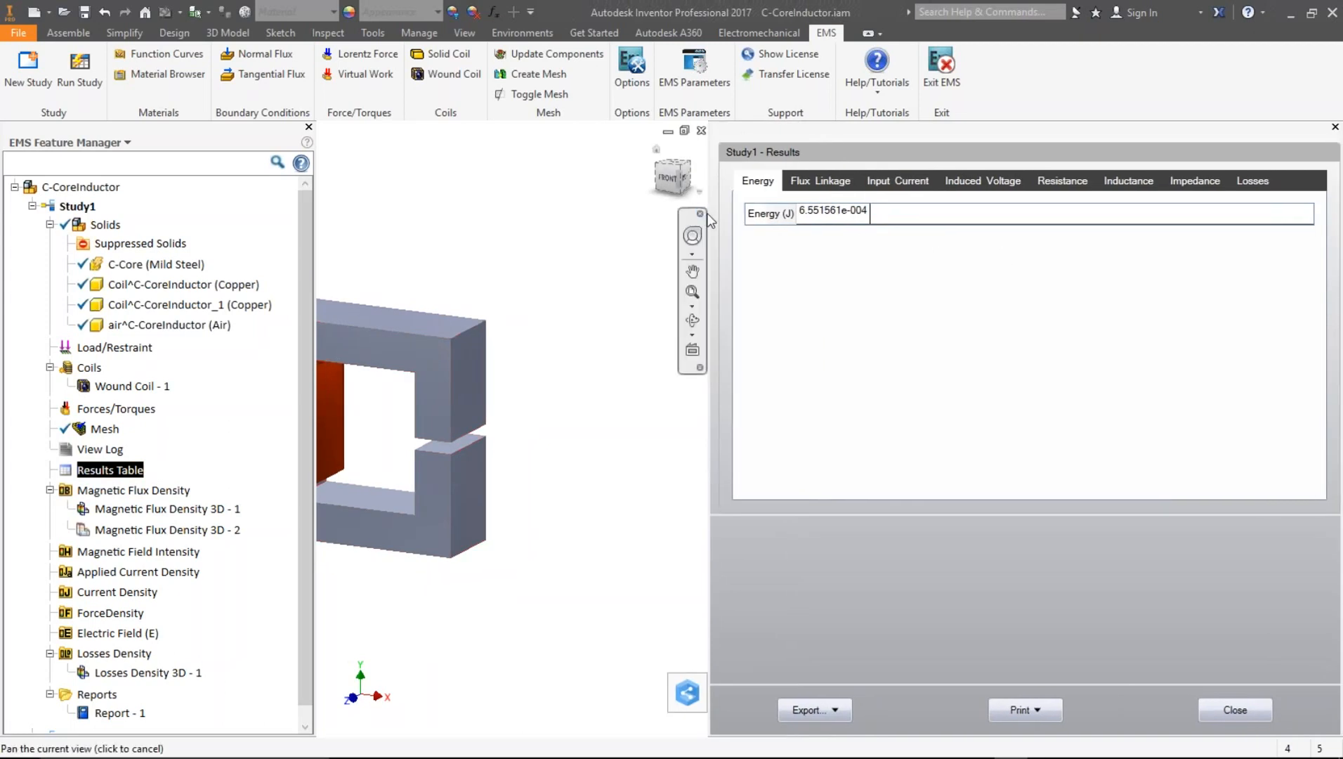
{"action": "left_click", "coordinate": [1132, 182]}
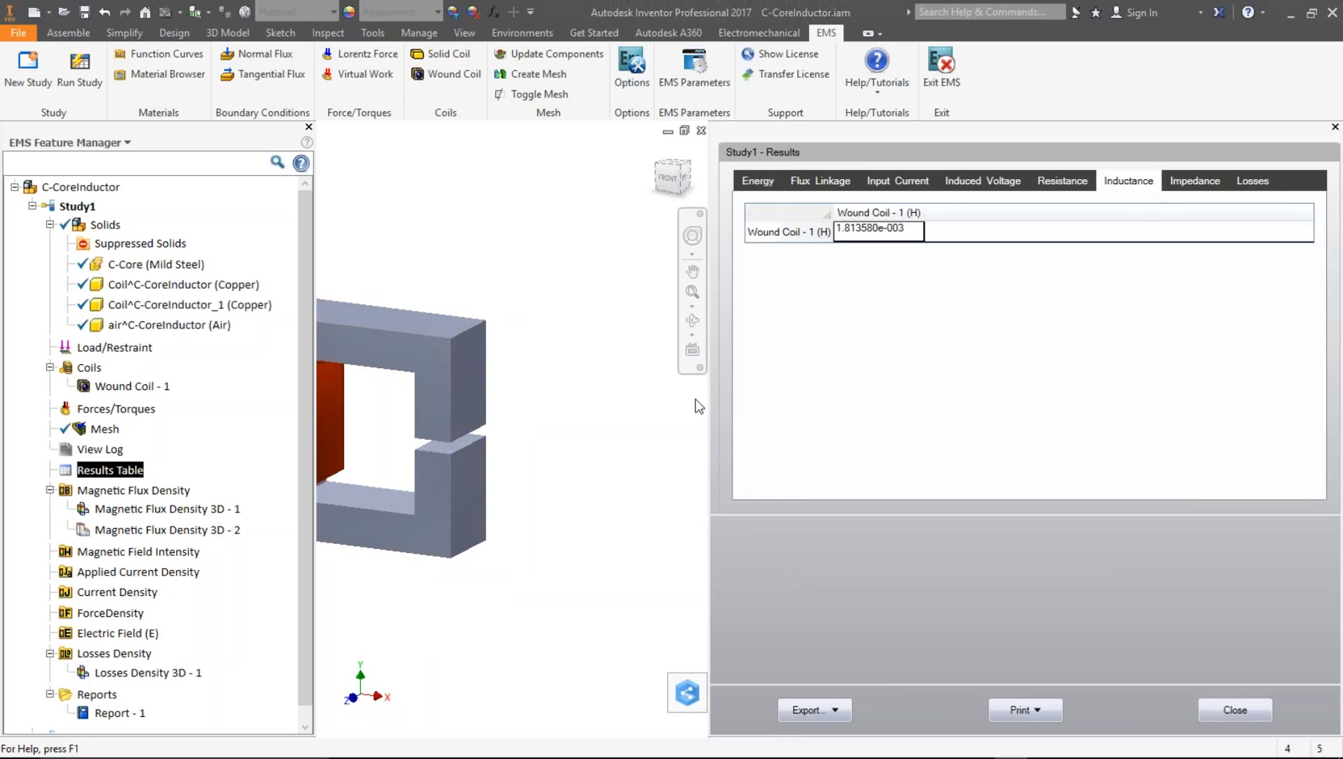
{"action": "scroll", "coordinate": [370, 425], "scroll_direction": "down", "scroll_amount": 4}
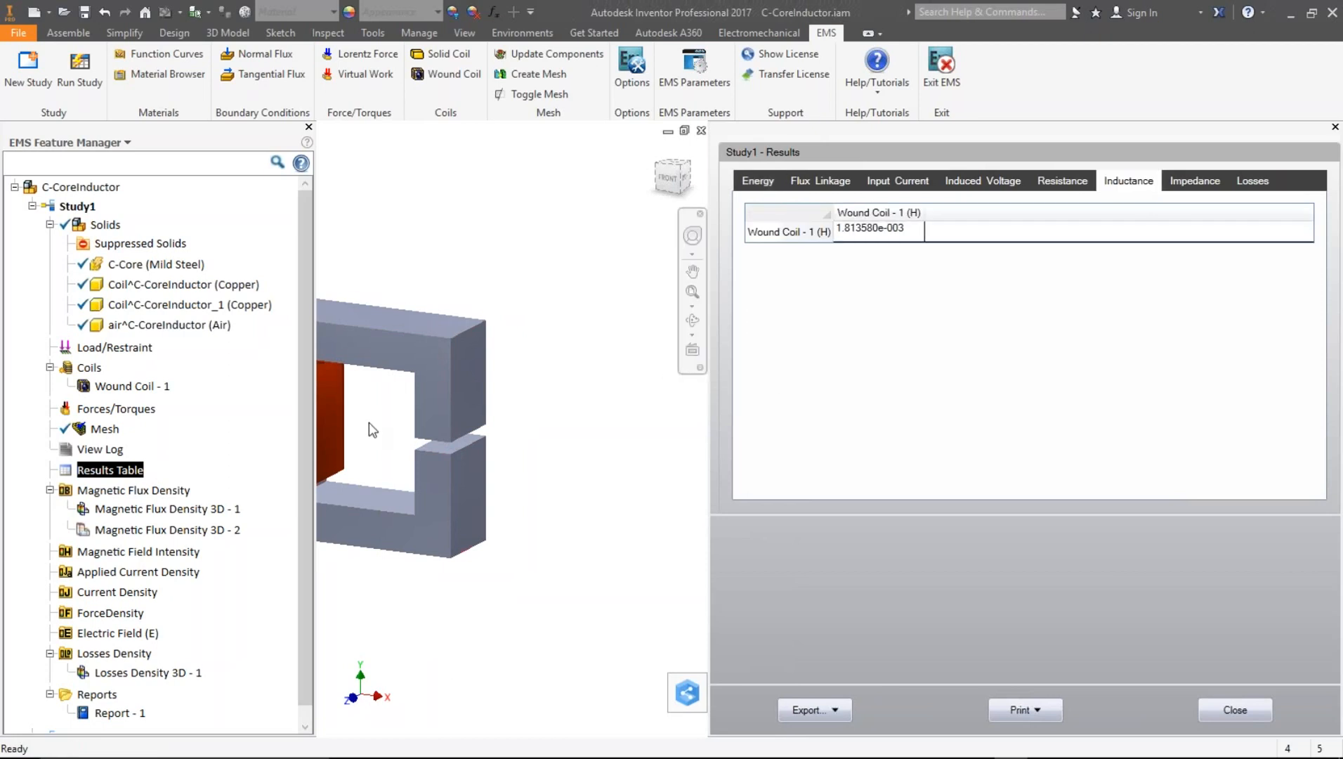
{"action": "scroll", "coordinate": [331, 442], "scroll_direction": "up", "scroll_amount": 5}
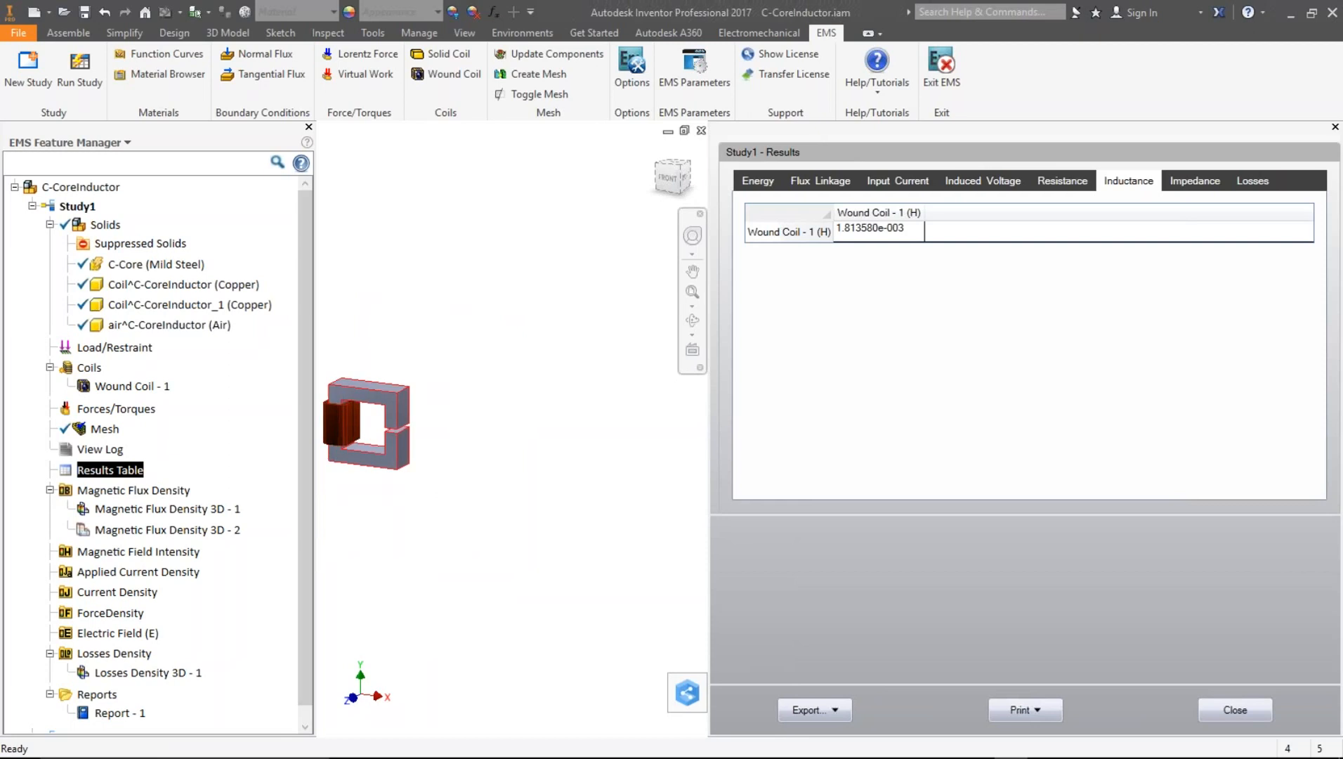
{"action": "left_click", "coordinate": [864, 243]}
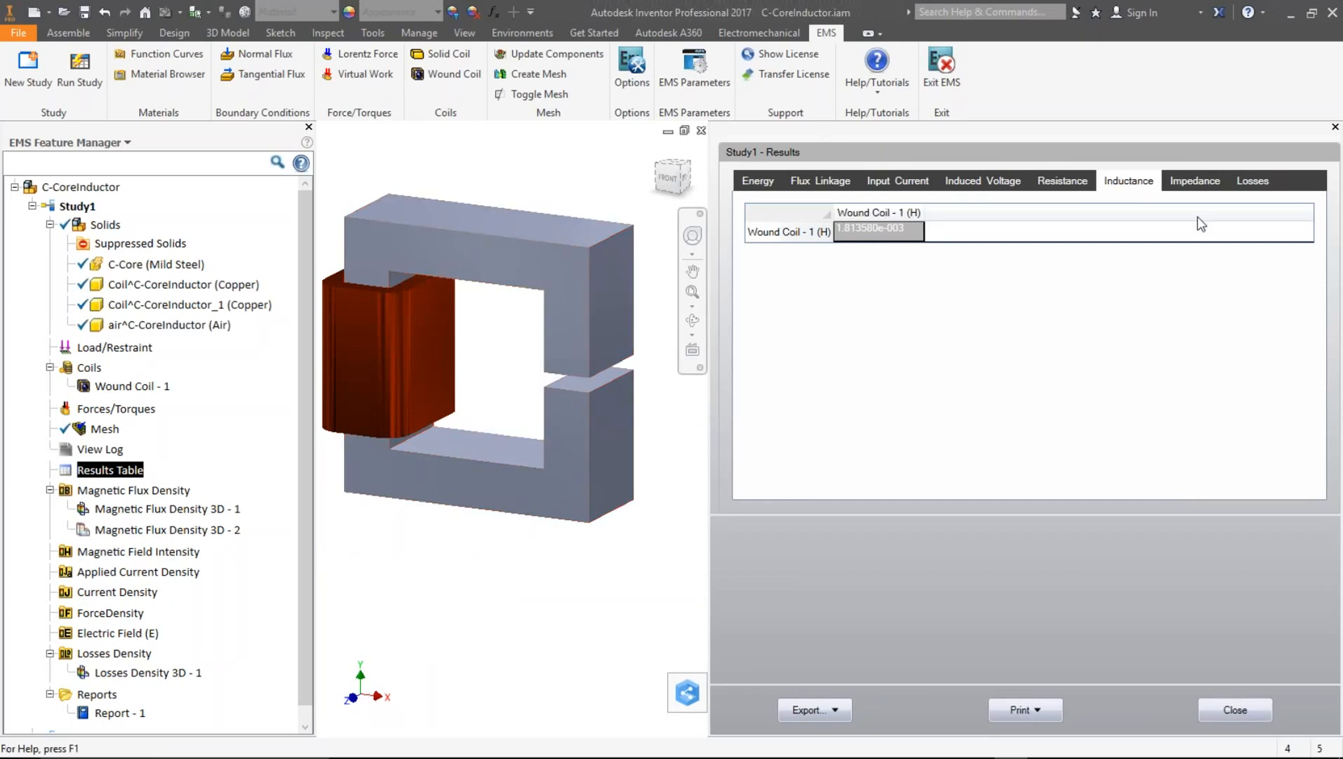
- Review the flux linkage, impedance and losses results, then close the results table
{"action": "left_click", "coordinate": [818, 182]}
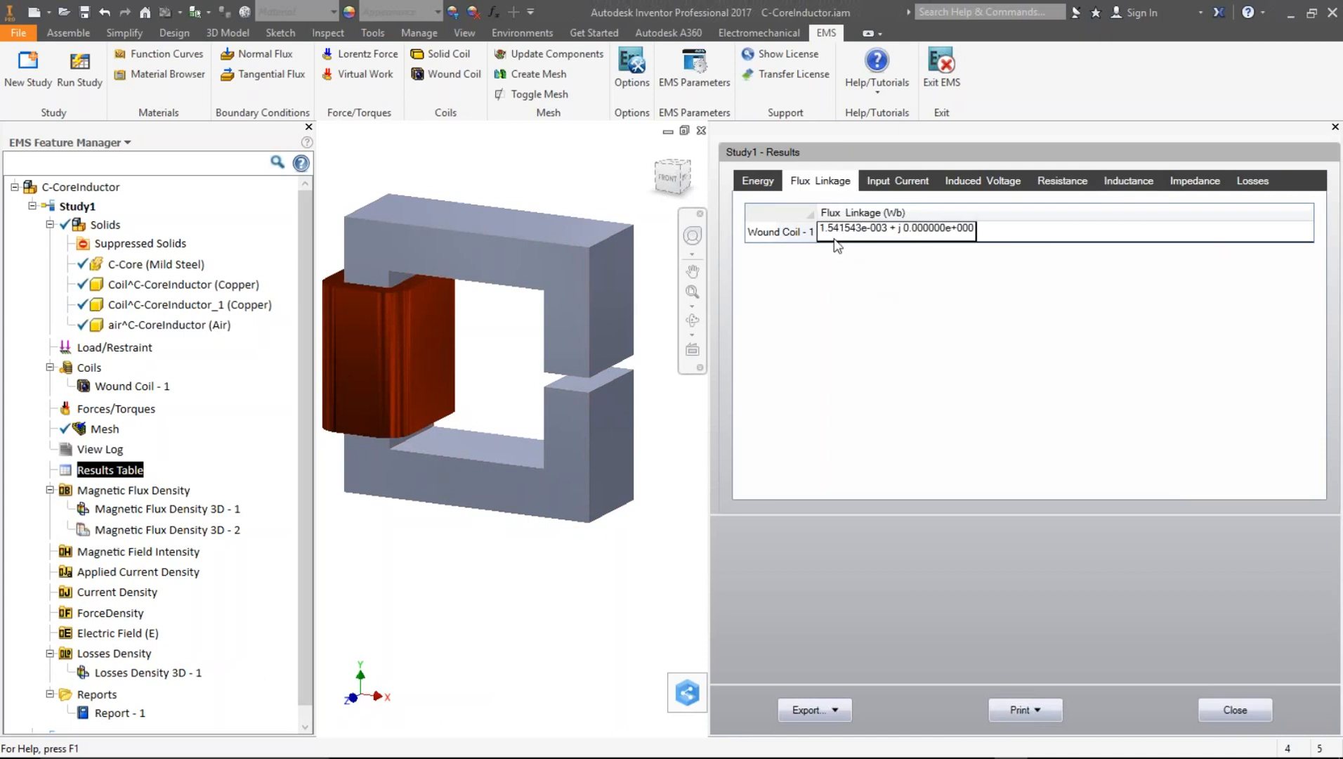
{"action": "left_click", "coordinate": [1192, 181]}
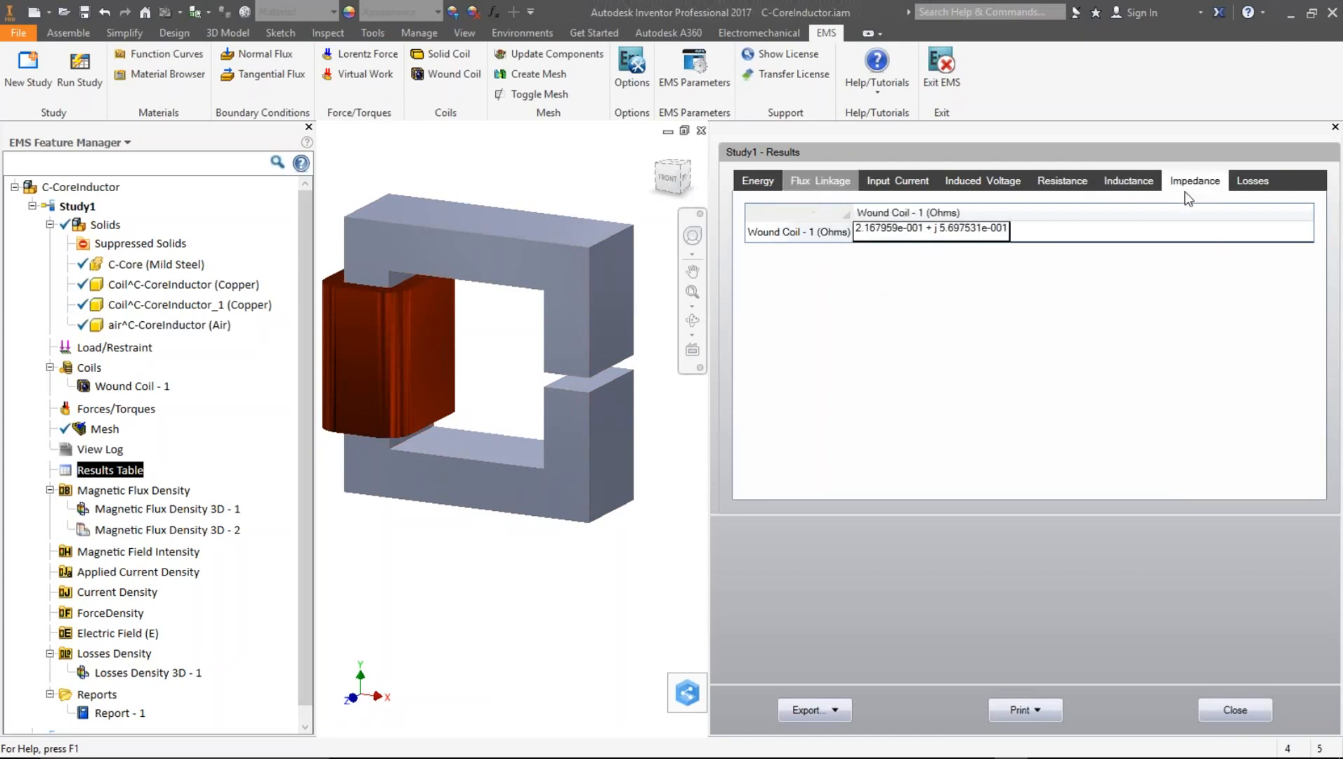
{"action": "left_click", "coordinate": [1254, 184]}
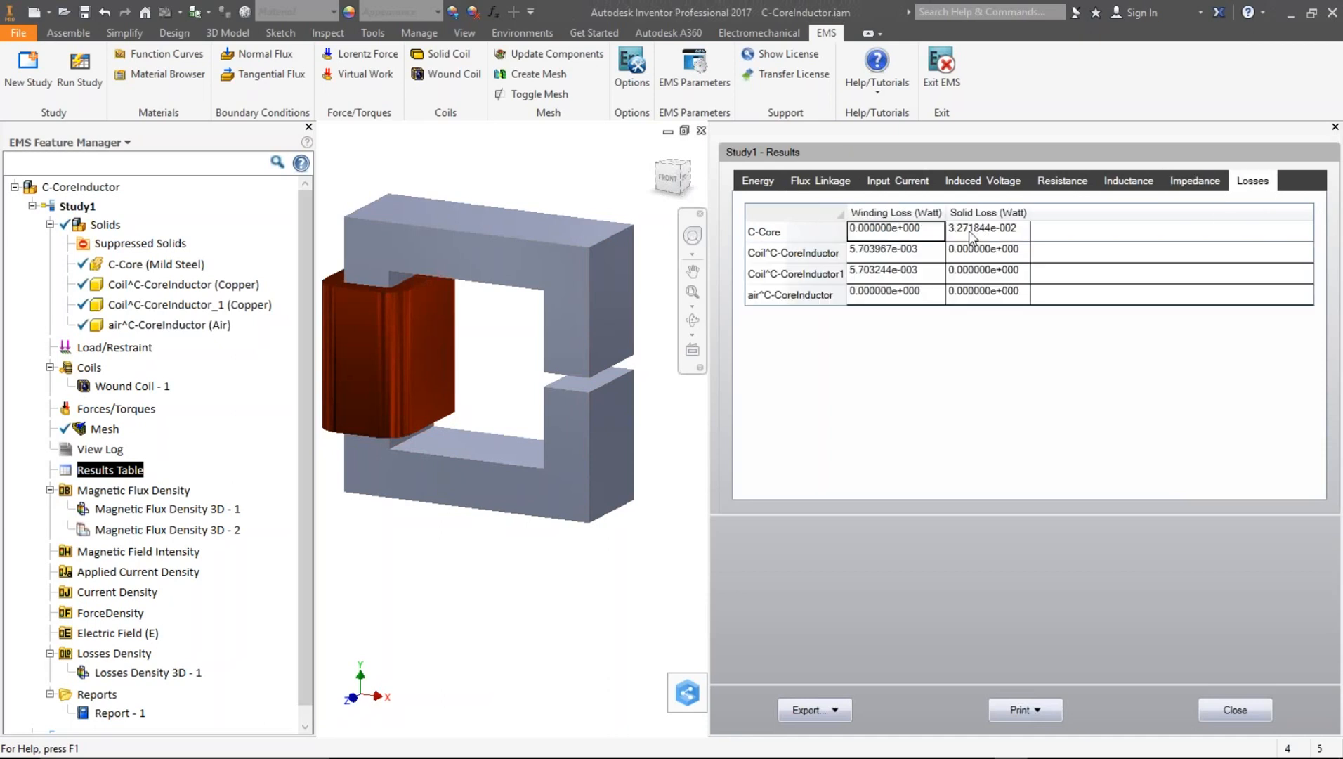
{"action": "left_click", "coordinate": [968, 231]}
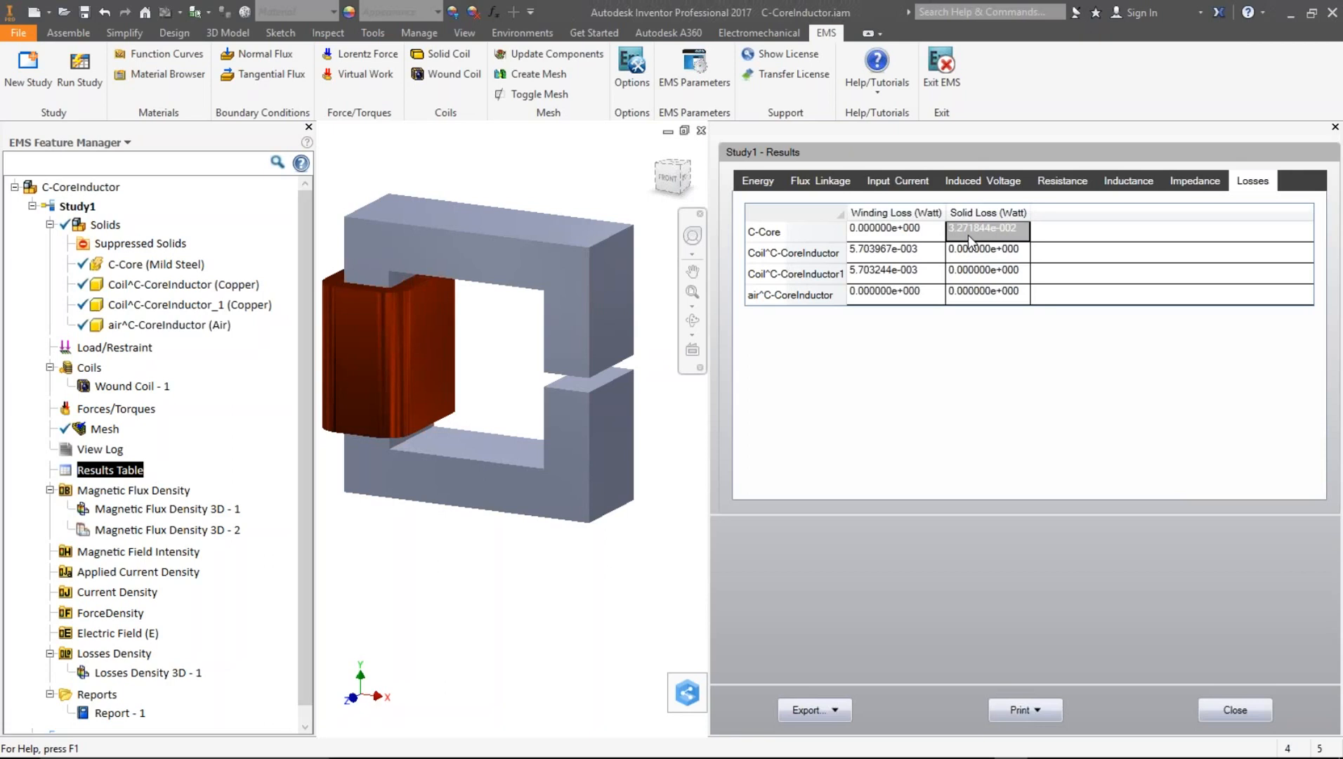
{"action": "left_click", "coordinate": [879, 257]}
{"action": "left_click", "coordinate": [876, 272]}
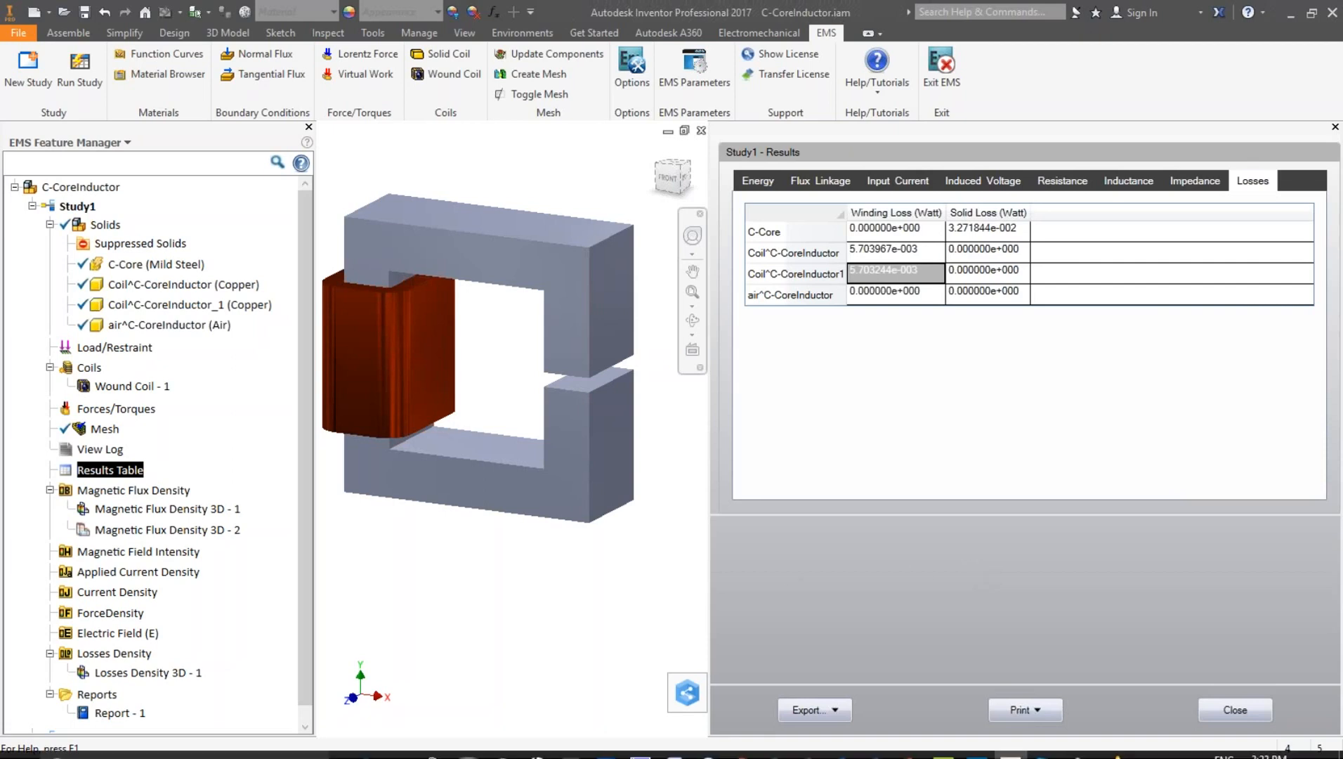
{"action": "left_click", "coordinate": [1242, 717]}
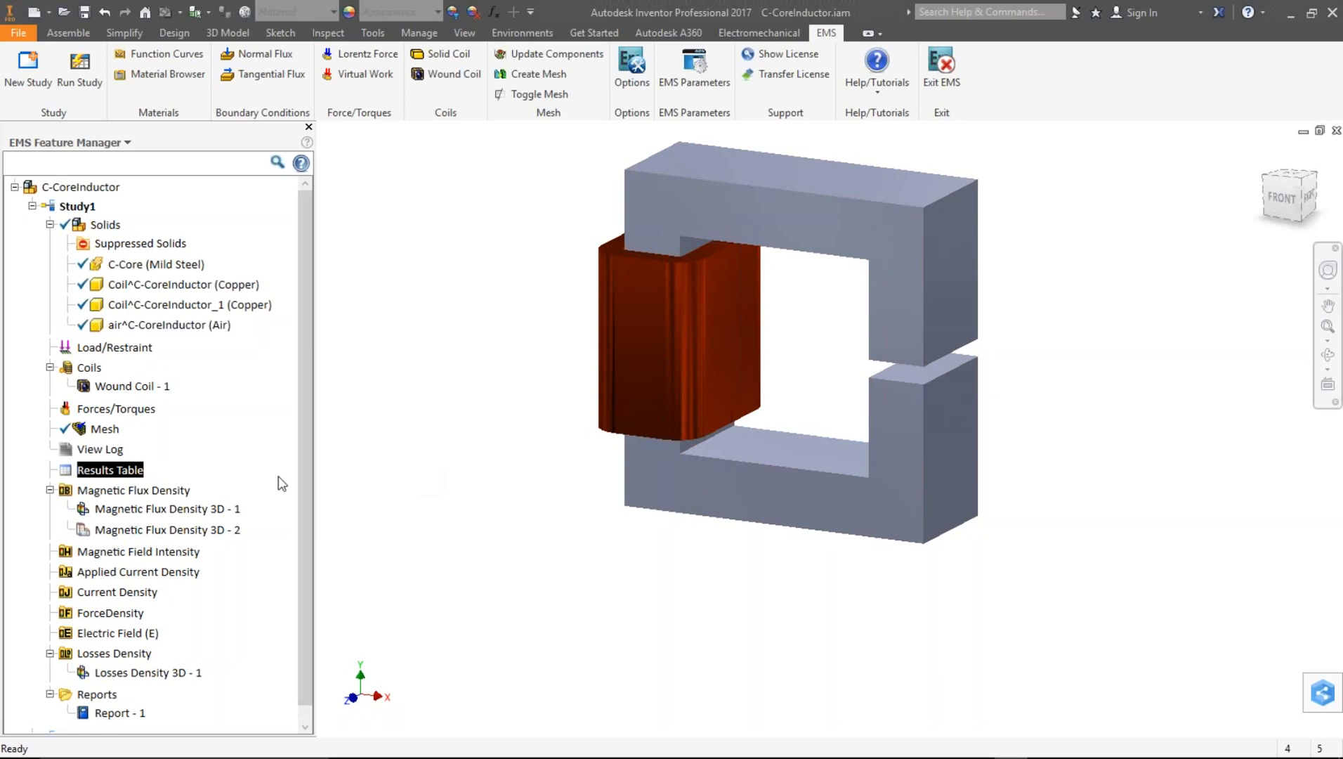
- Display the Magnetic Flux Density 3D - 1 plot and enlarge it beside the model
{"action": "mouse_move", "coordinate": [1029, 748]}
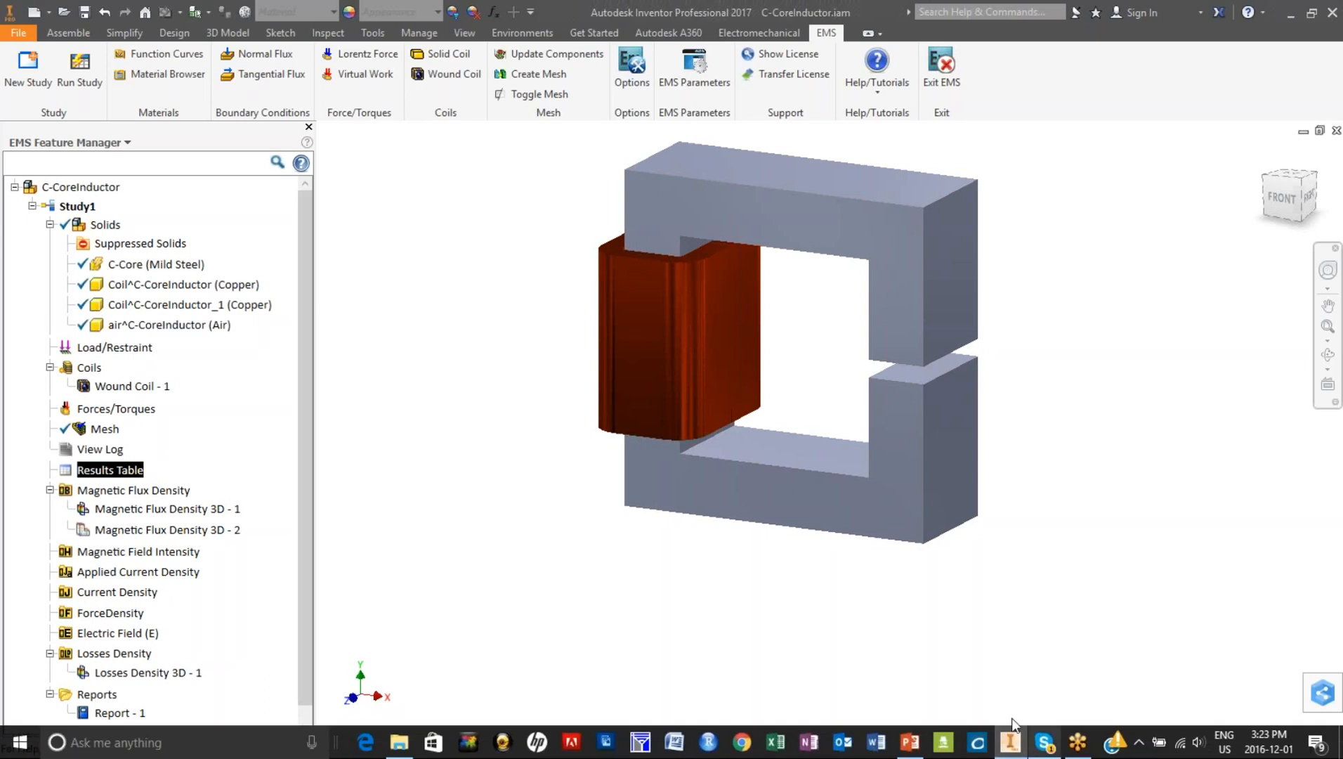
{"action": "left_click", "coordinate": [138, 510]}
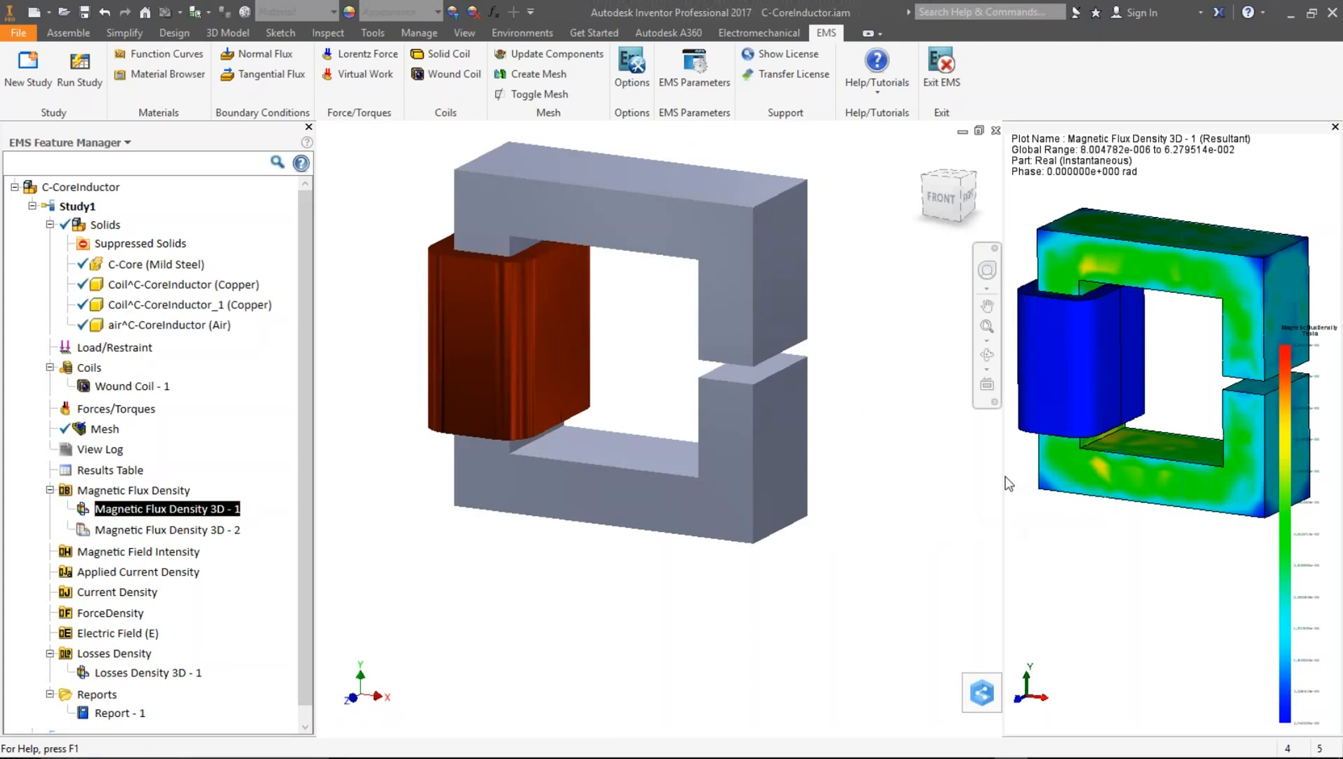
{"action": "left_click_drag", "start_coordinate": [752, 471], "coordinate": [665, 472]}
{"action": "mouse_move", "coordinate": [992, 384]}
{"action": "middle_mouse_down"}
{"action": "mouse_move", "coordinate": [998, 337]}
{"action": "mouse_move", "coordinate": [993, 428]}
{"action": "mouse_move", "coordinate": [1007, 366]}
{"action": "mouse_move", "coordinate": [1012, 385]}
{"action": "middle_mouse_up"}
{"action": "scroll", "coordinate": [1153, 299], "scroll_direction": "up", "scroll_amount": 1}
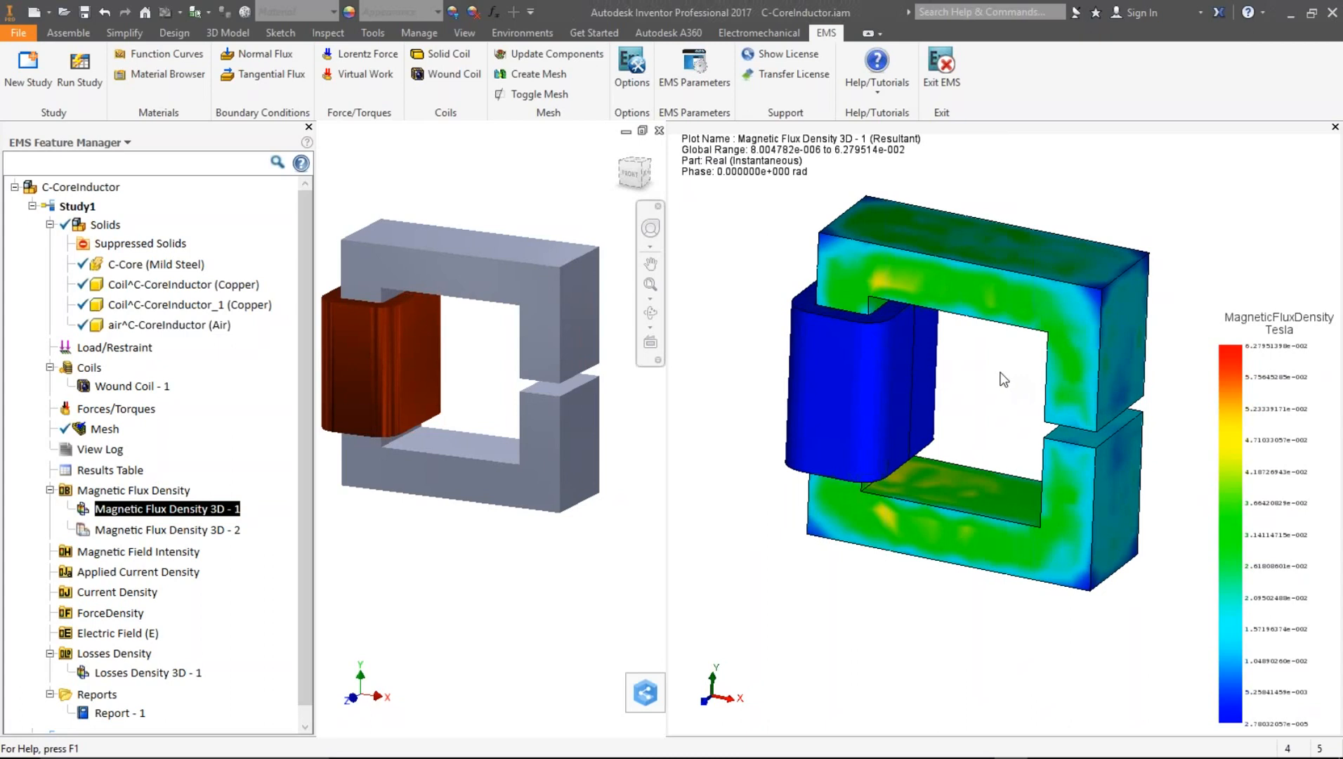
{"action": "left_click_drag", "start_coordinate": [1205, 353], "coordinate": [1234, 283]}
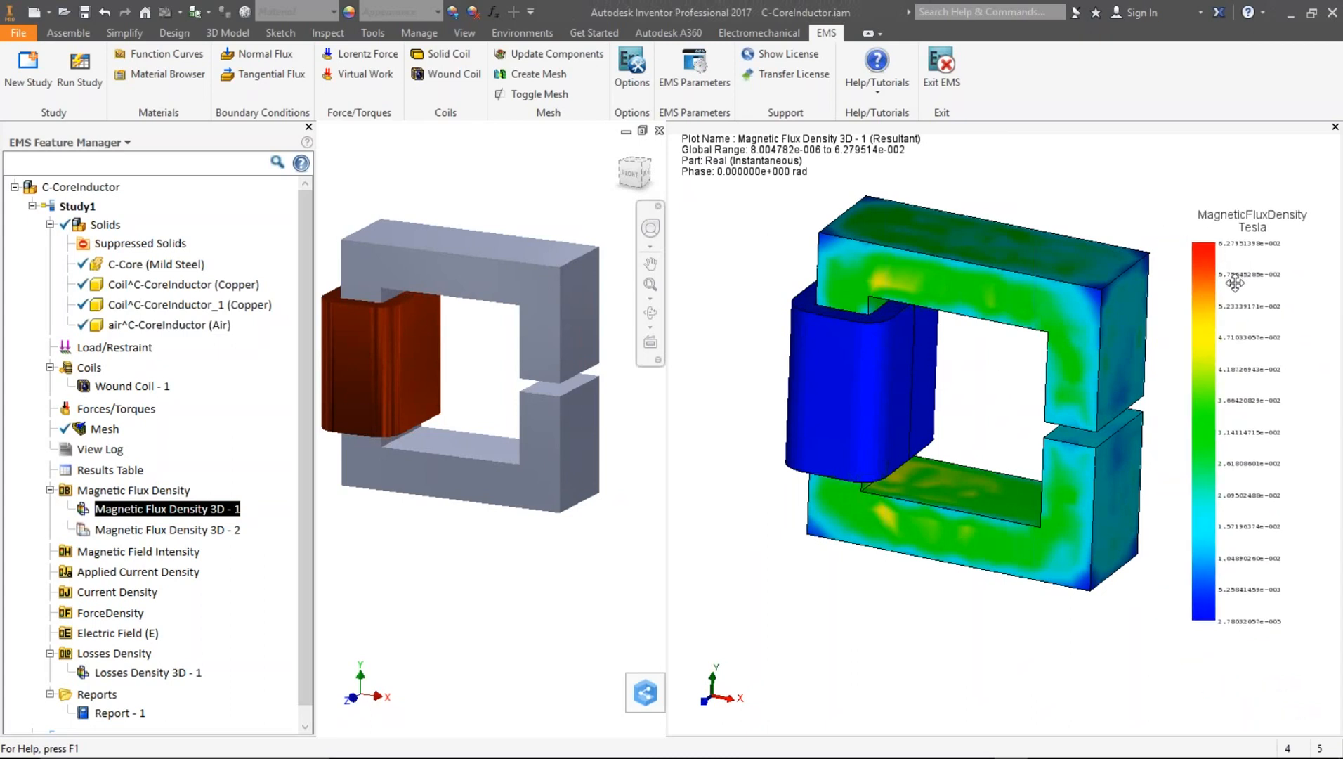
- Apply a section clipping plane to the Magnetic Flux Density 3D - 1 plot at 0 m offset
{"action": "right_click", "coordinate": [145, 512]}
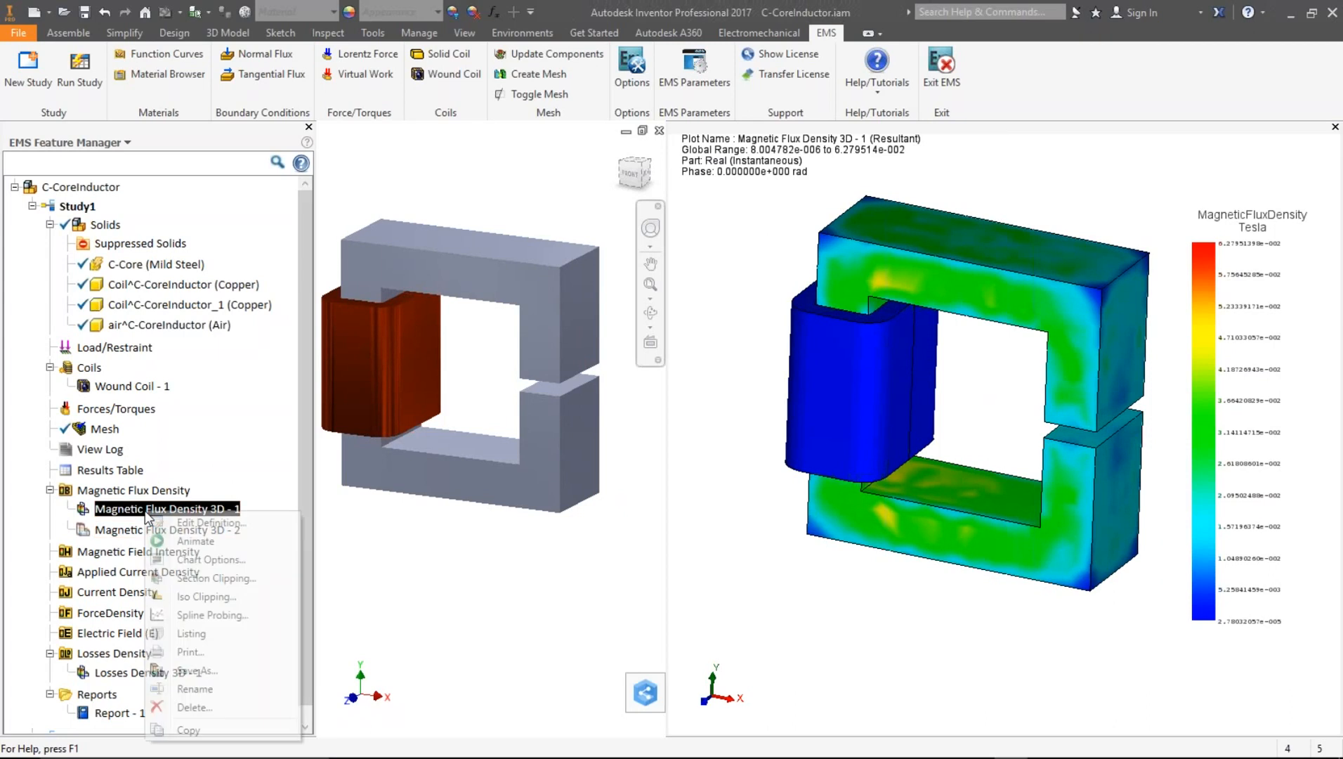
{"action": "left_click", "coordinate": [189, 584]}
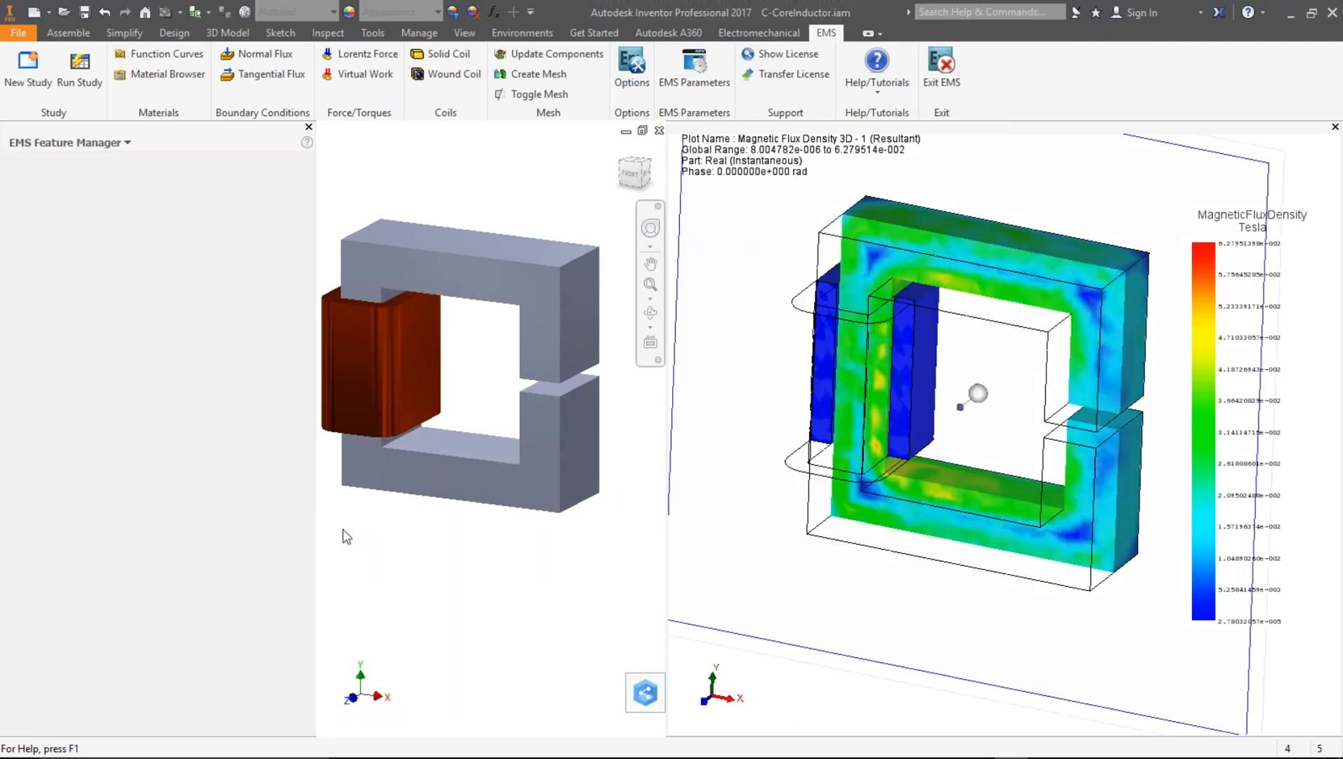
{"action": "middle_click_drag", "start_coordinate": [1042, 472], "coordinate": [965, 506]}
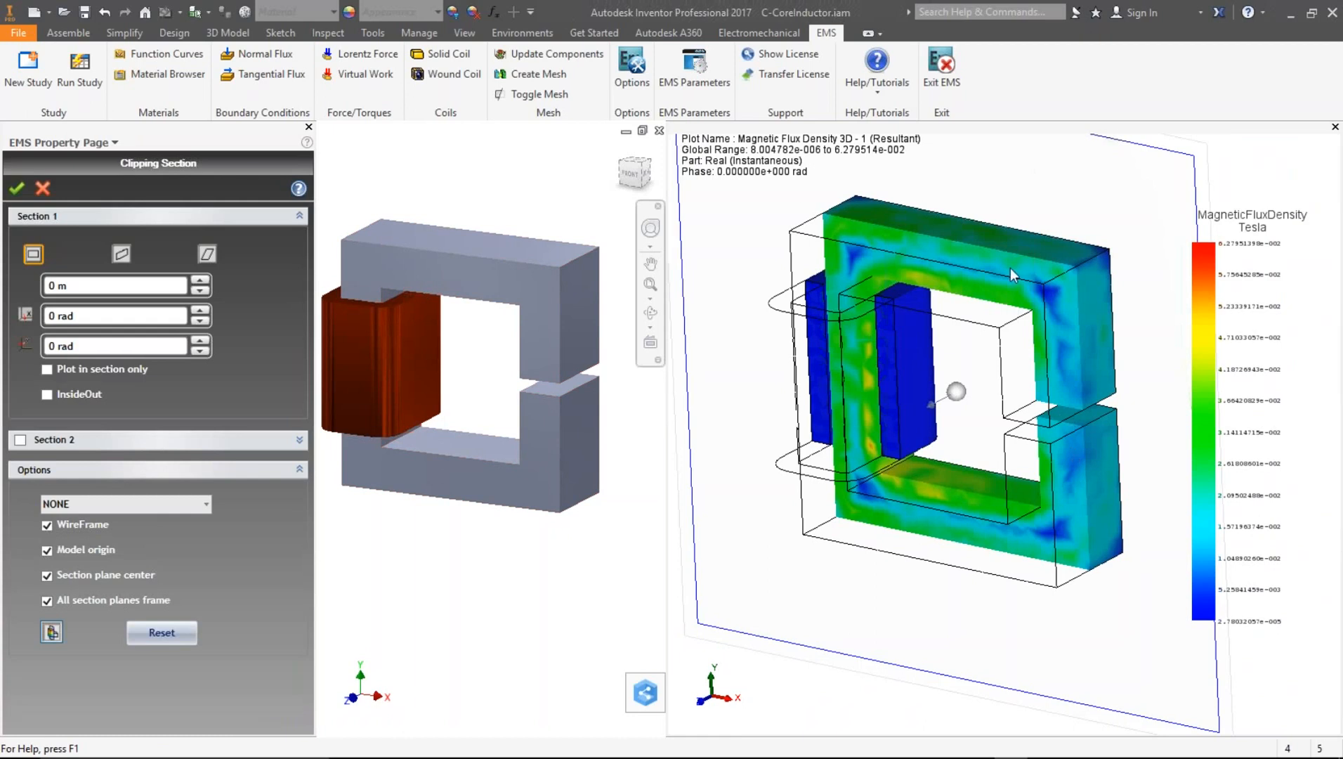
{"action": "left_click", "coordinate": [17, 187]}
{"action": "mouse_move", "coordinate": [987, 433]}
{"action": "left_mouse_down"}
{"action": "mouse_move", "coordinate": [1004, 427]}
{"action": "mouse_move", "coordinate": [992, 418]}
{"action": "left_mouse_up"}
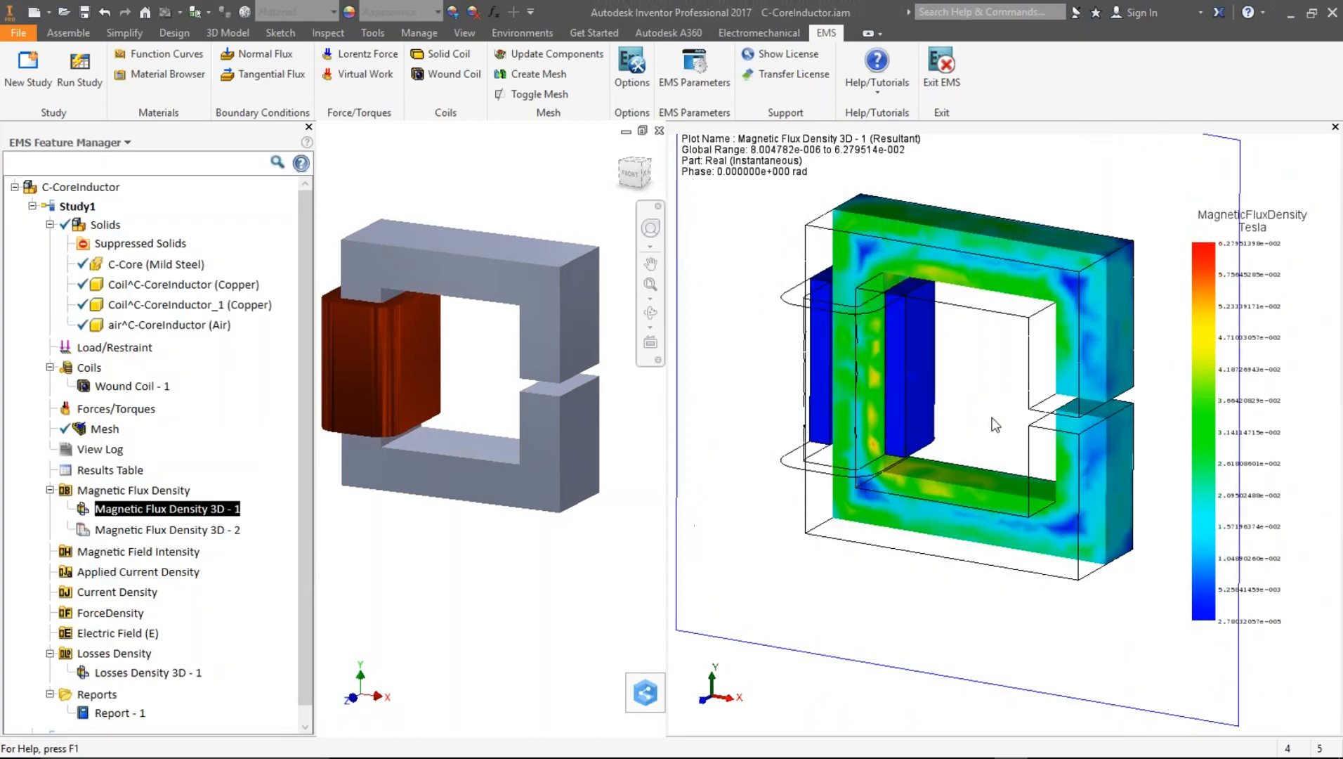
- Create a 3D Current Density plot using the default resultant A/m^2 continuous fringe display
{"action": "right_click", "coordinate": [132, 596]}
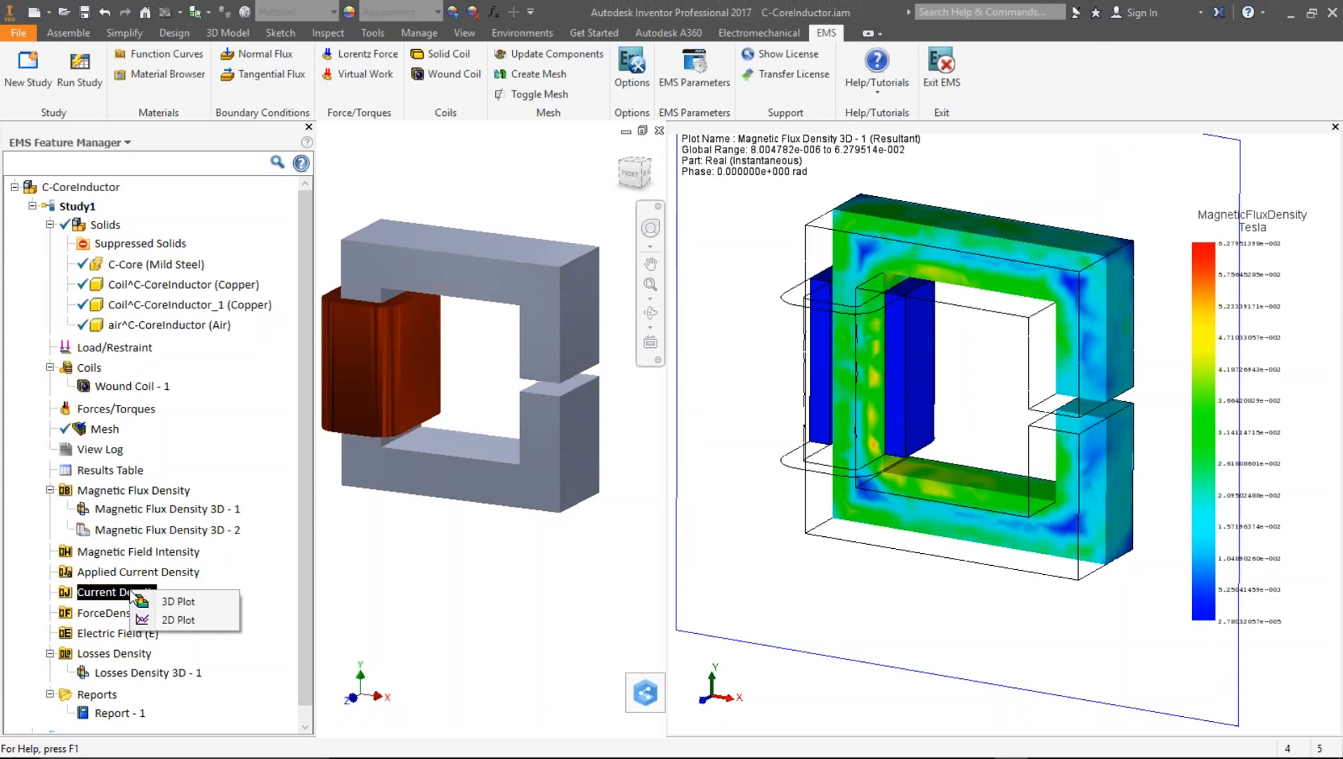
{"action": "left_click", "coordinate": [211, 601]}
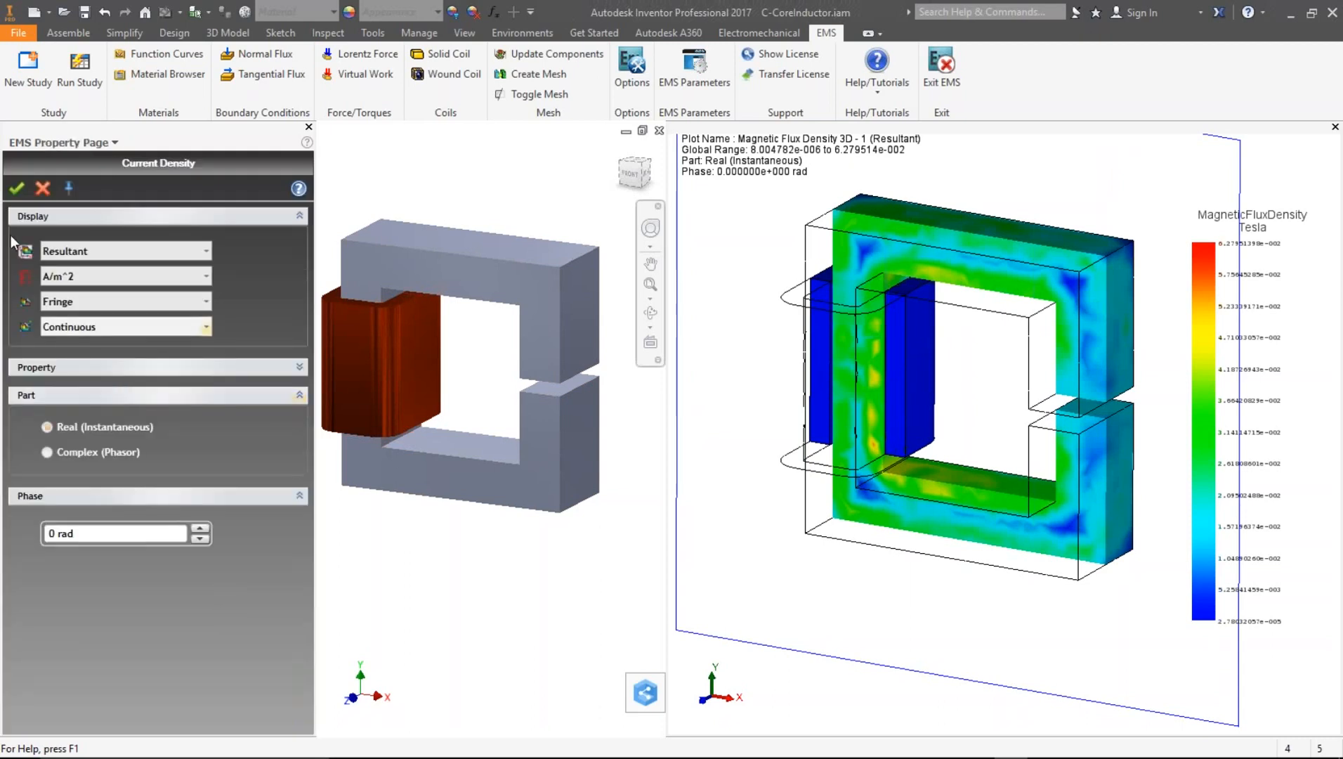
{"action": "left_click", "coordinate": [16, 193]}
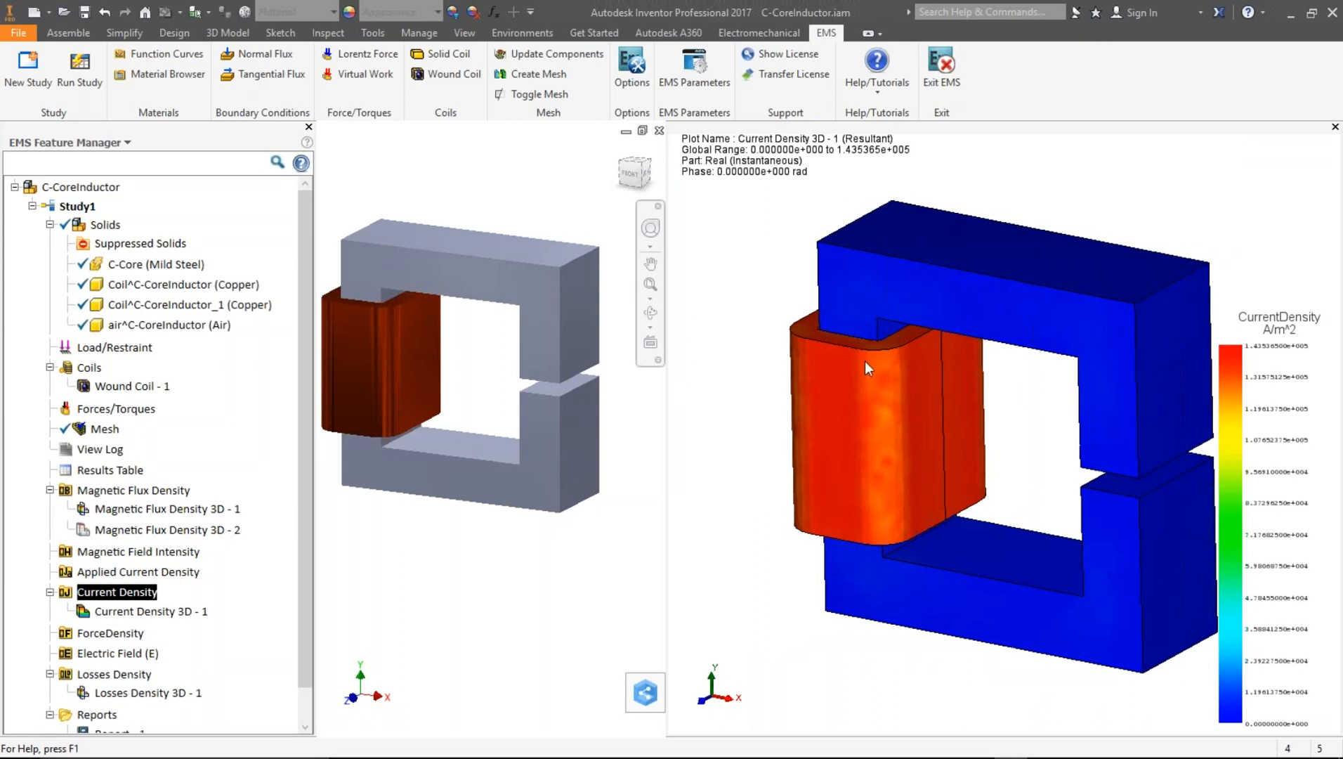
- Apply a section clipping plane to the Current Density 3D - 1 plot at 0 m offset
{"action": "right_click", "coordinate": [137, 613]}
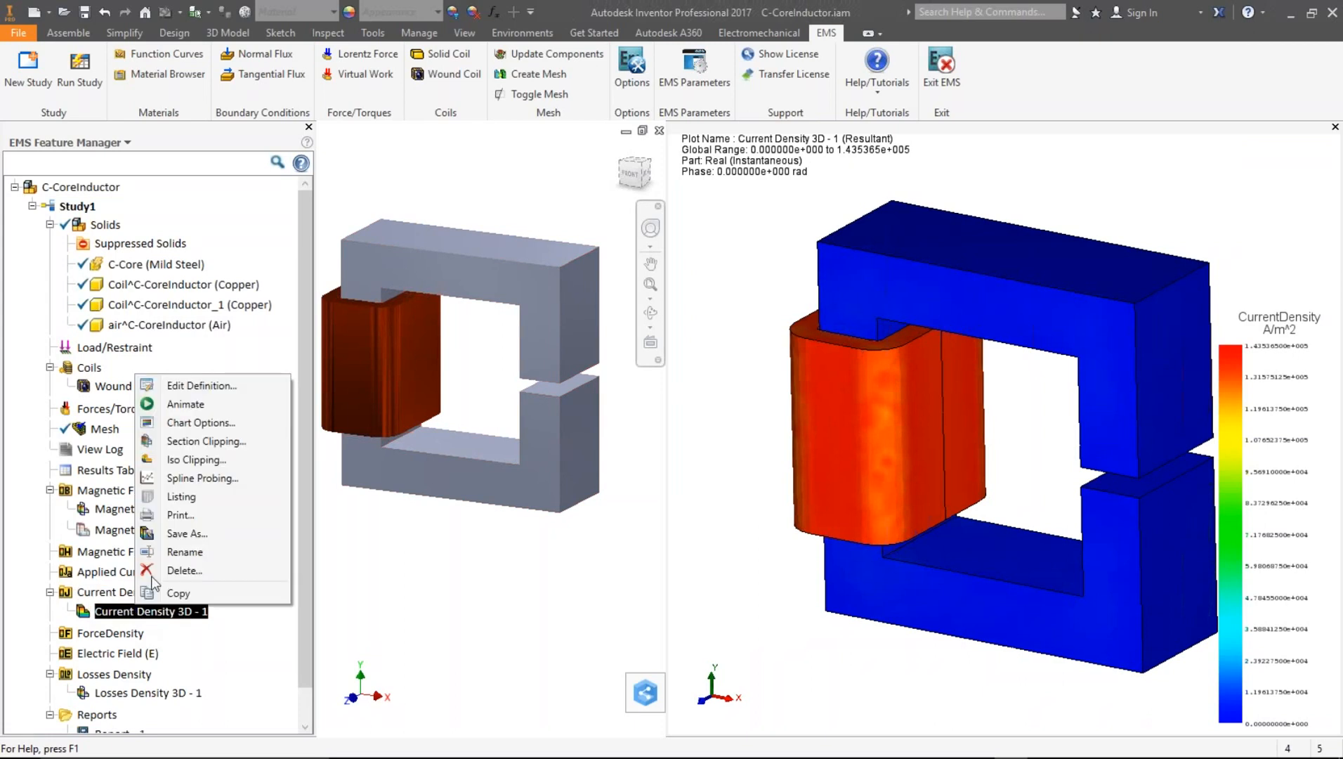
{"action": "left_click", "coordinate": [191, 441]}
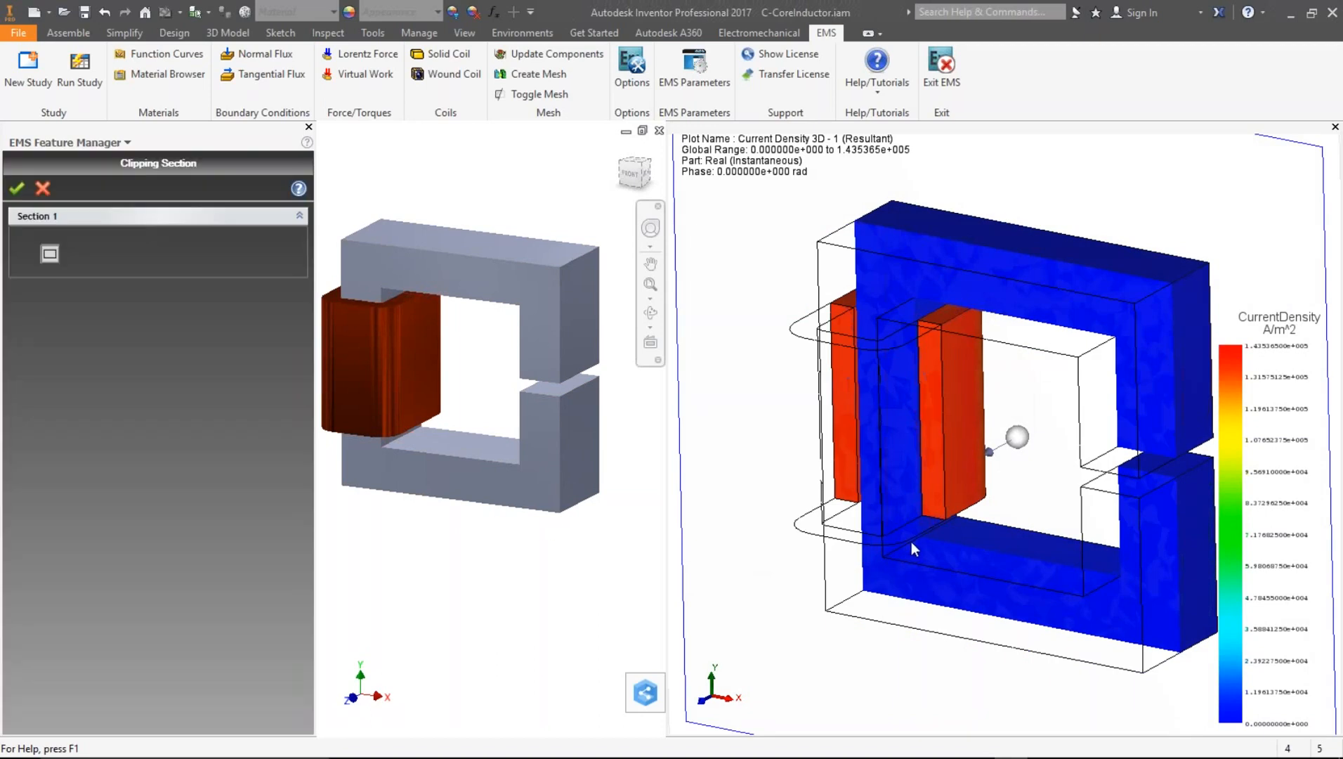
{"action": "middle_click_drag", "start_coordinate": [911, 541], "coordinate": [876, 538]}
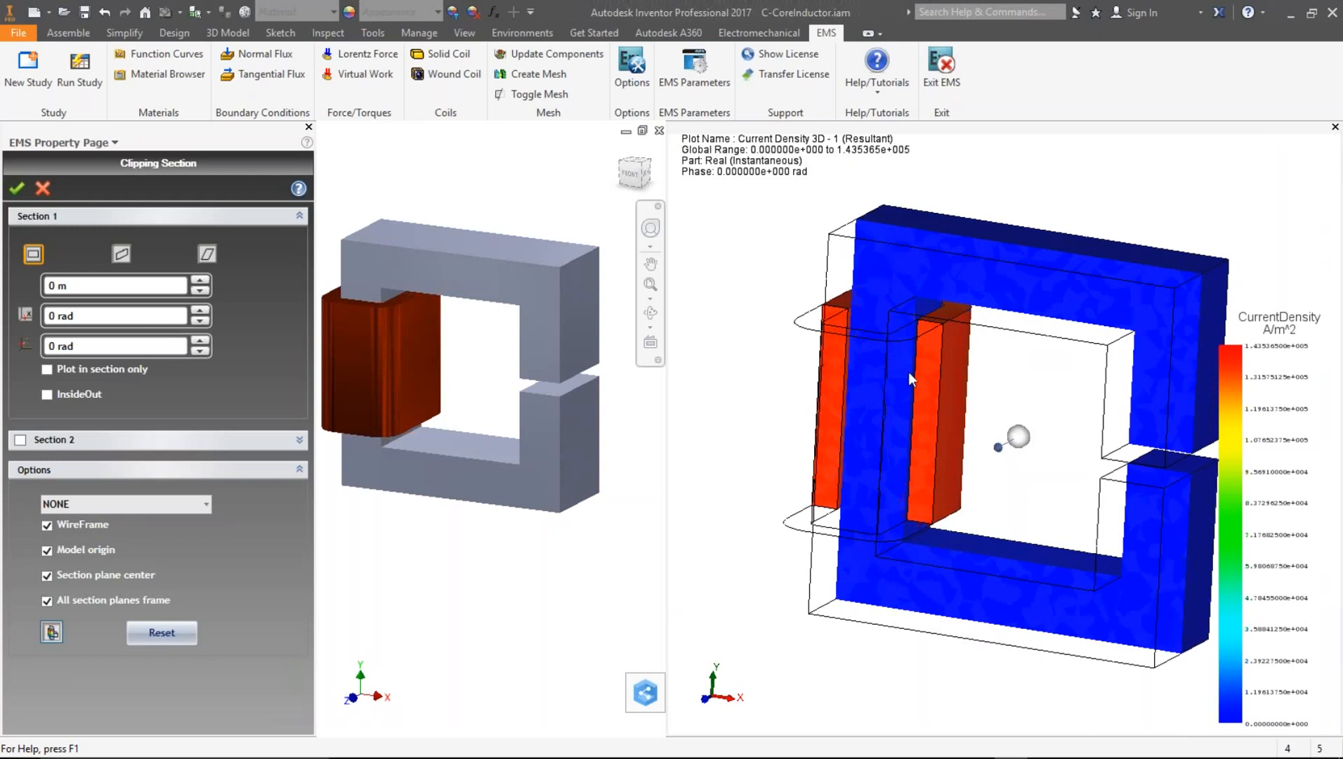
{"action": "left_click", "coordinate": [43, 187]}
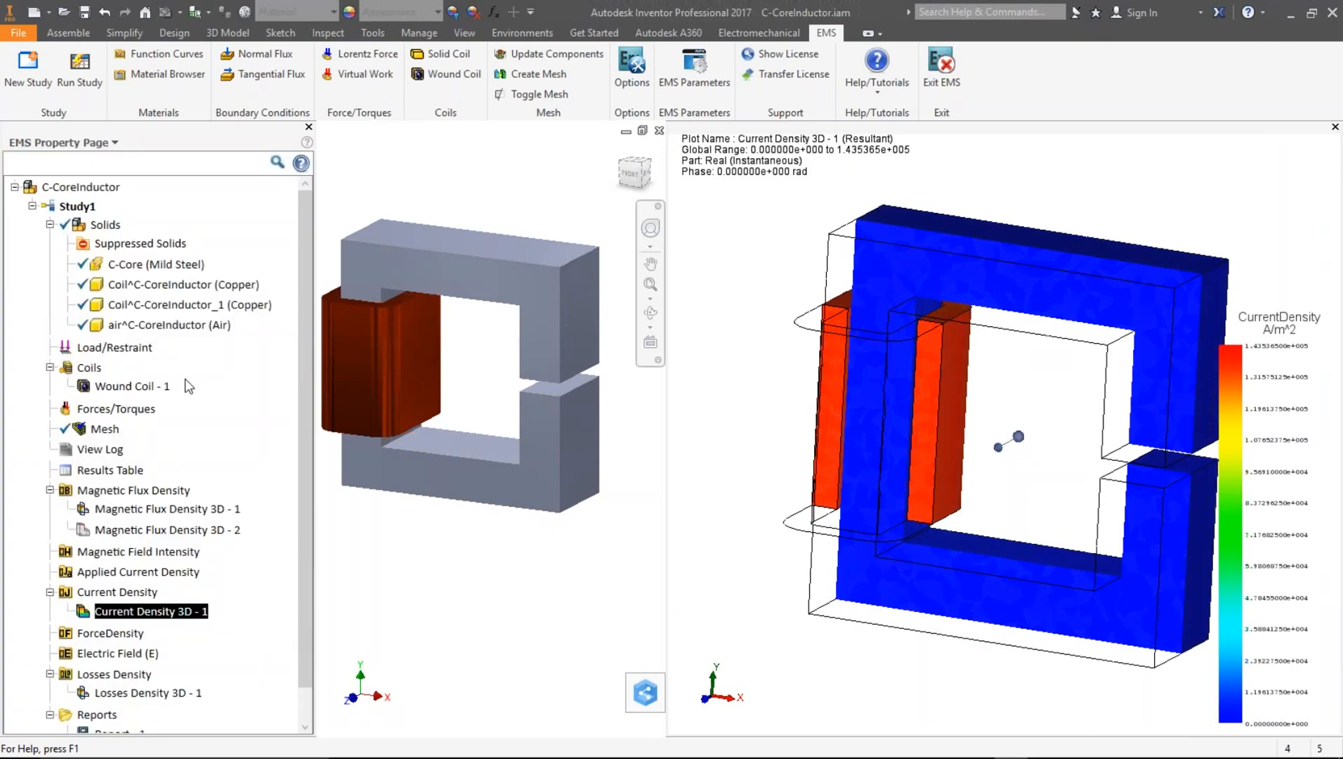
- Display the Losses Density 3D - 1 plot and examine it from different angles and zoom levels
{"action": "left_click", "coordinate": [139, 695]}
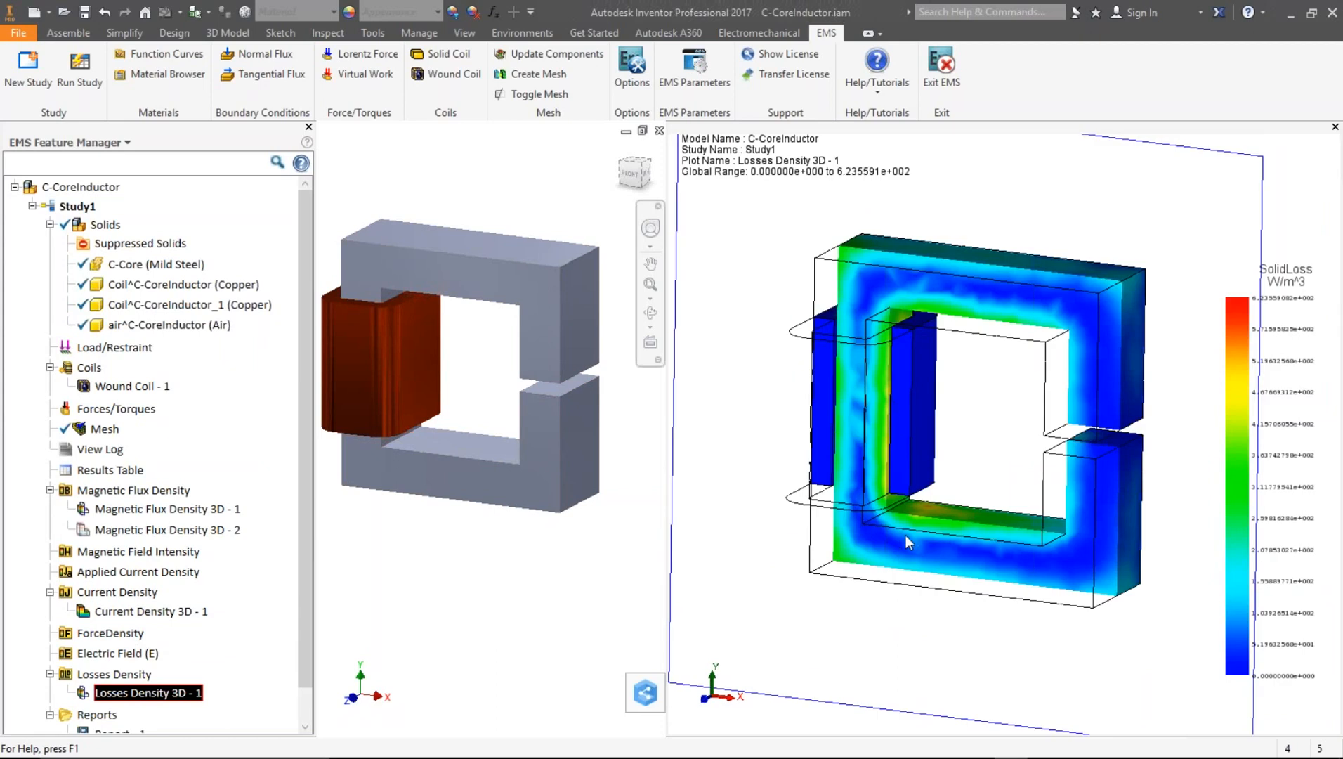
{"action": "middle_click_drag", "start_coordinate": [905, 534], "coordinate": [886, 518]}
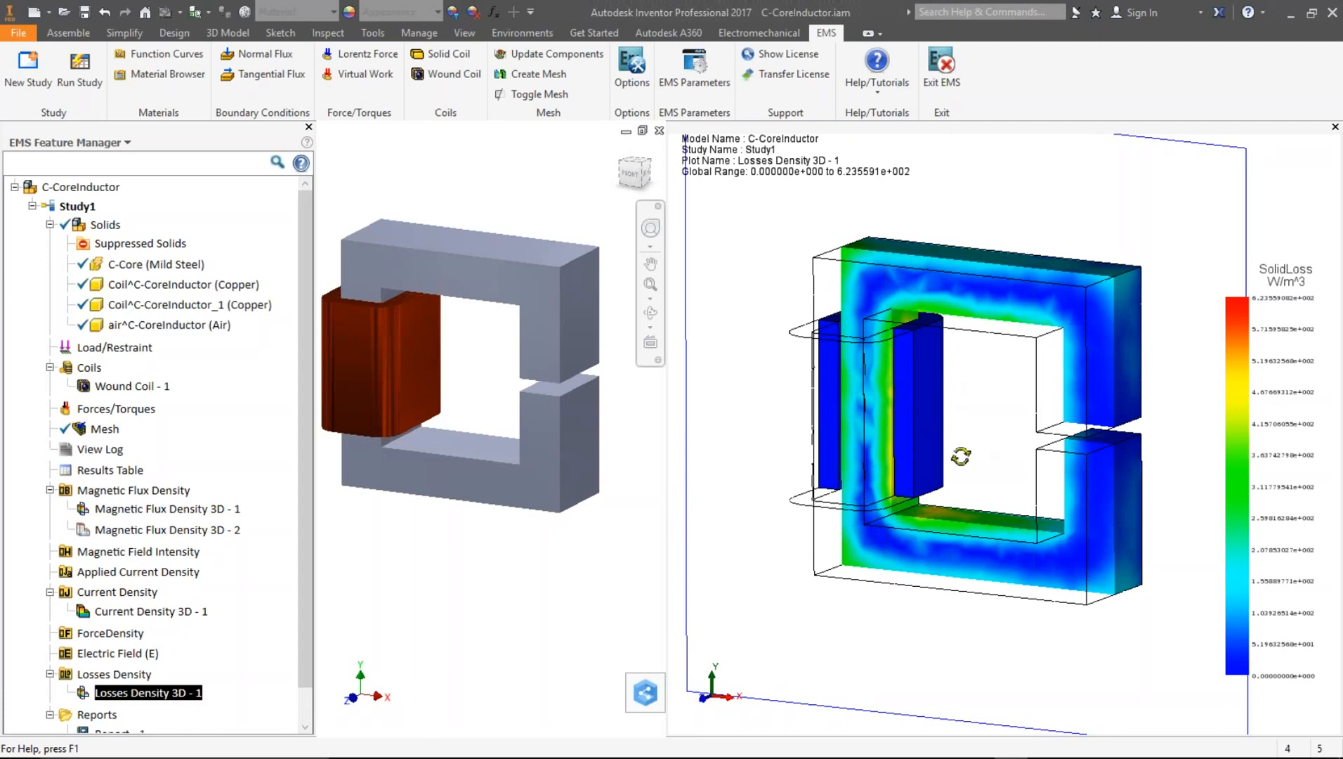
{"action": "scroll", "coordinate": [895, 391], "scroll_direction": "up", "scroll_amount": 3}
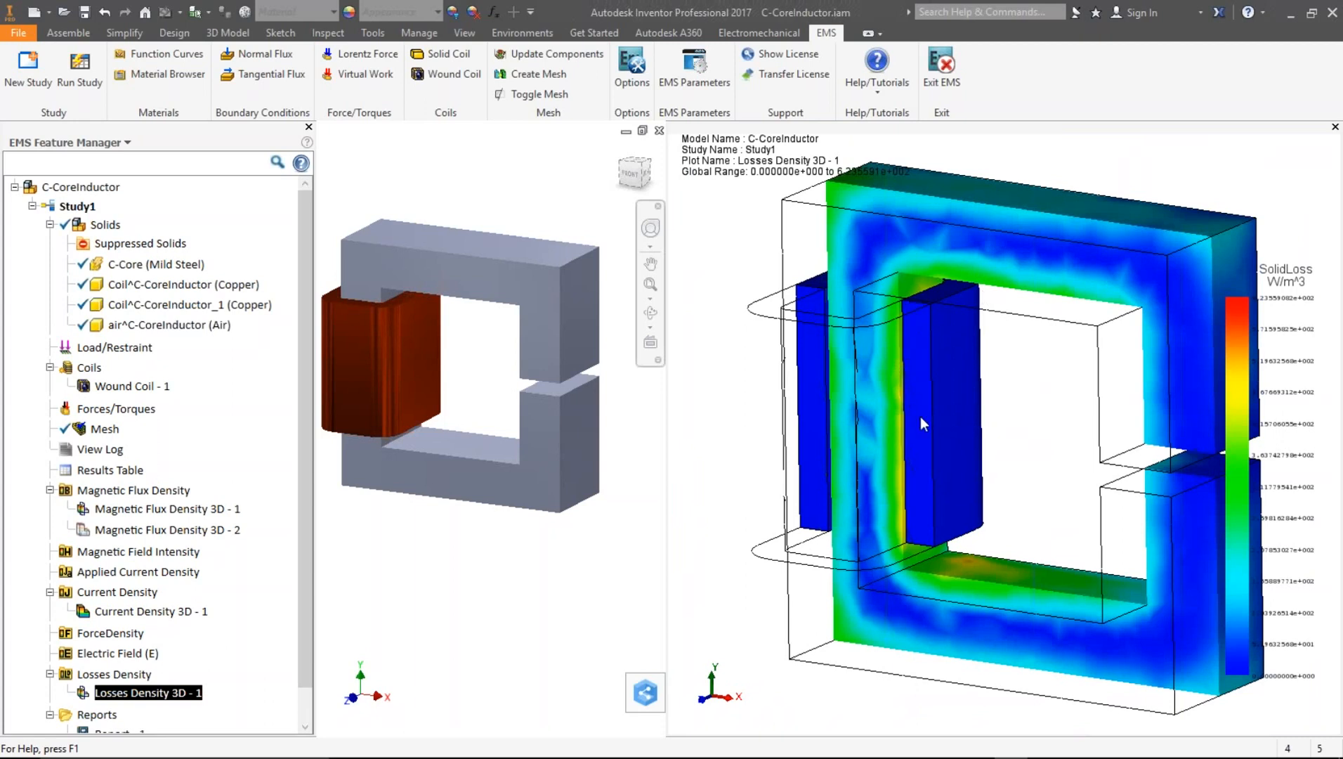
{"action": "middle_click_drag", "start_coordinate": [1058, 460], "coordinate": [1043, 499]}
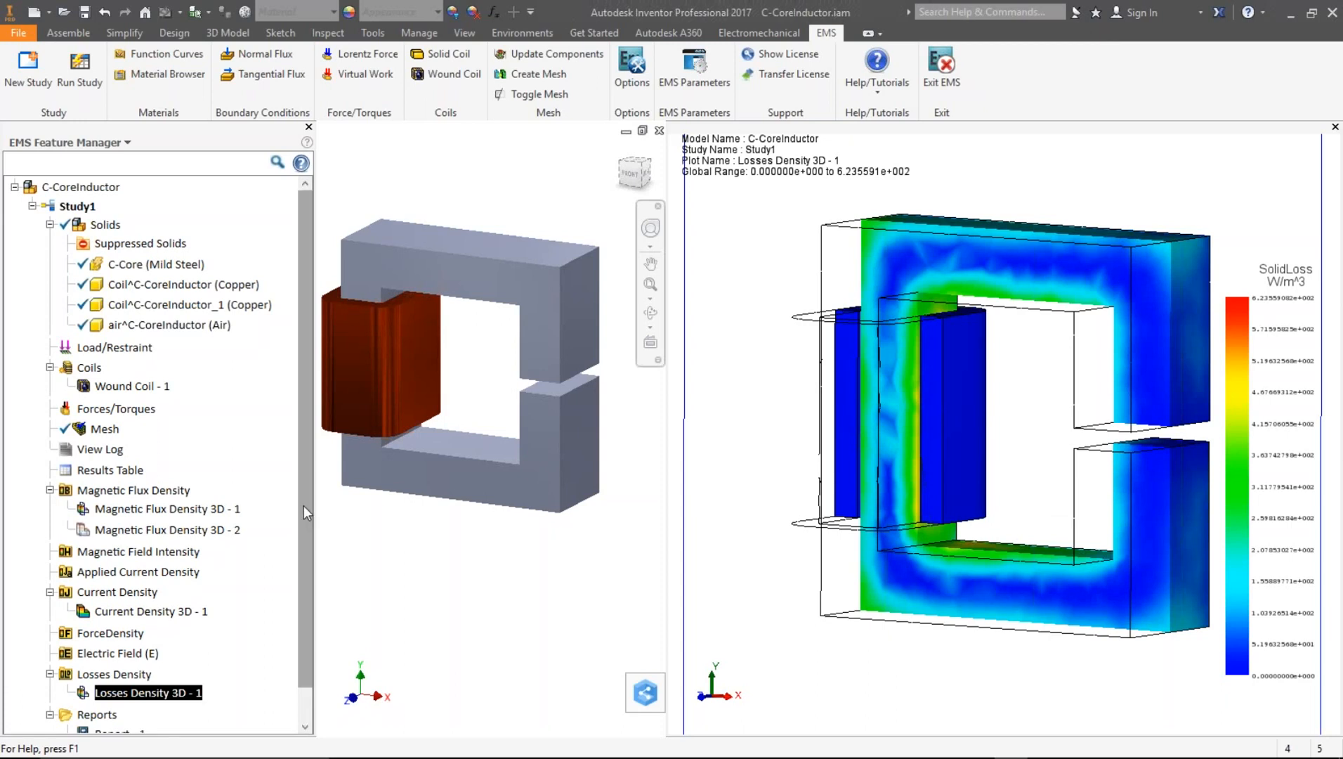
- Open Report - 1 and widen its document window beside the model
{"action": "scroll", "coordinate": [292, 598], "scroll_direction": "down", "scroll_amount": 2}
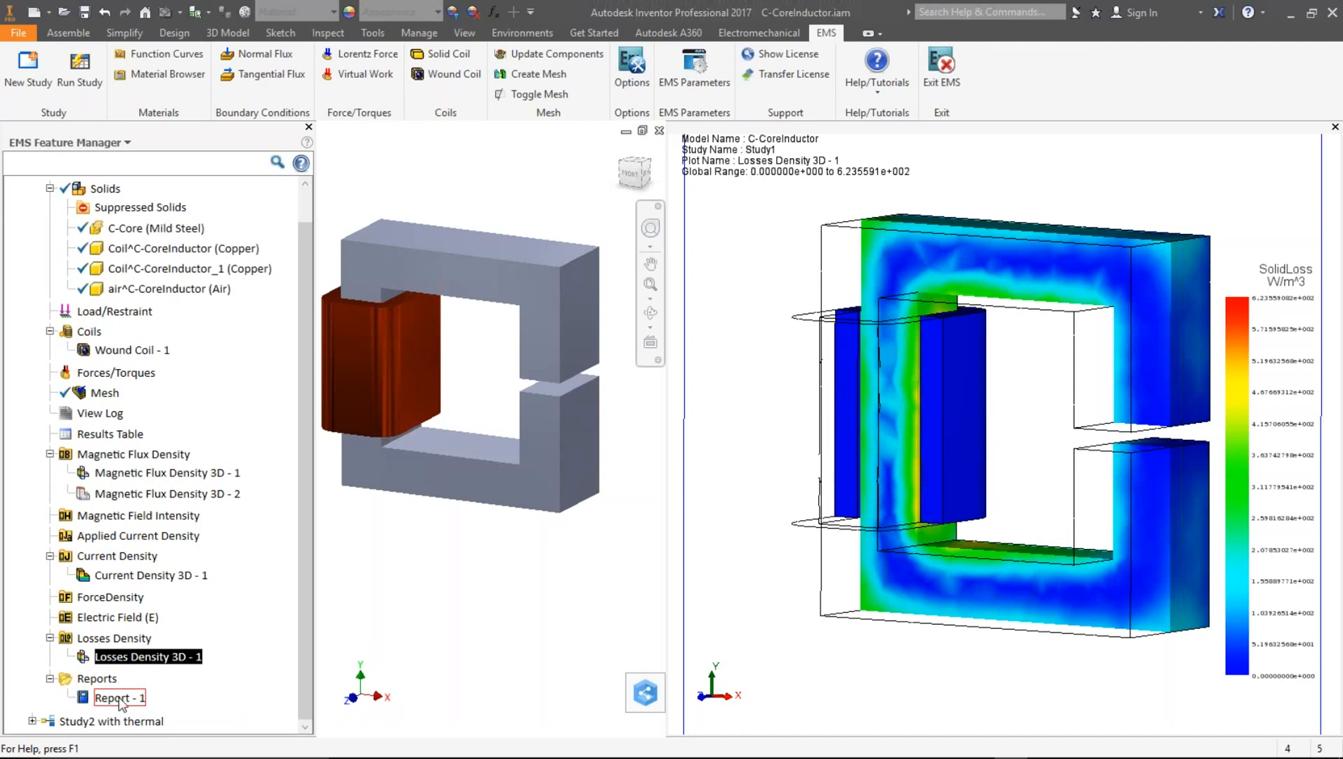
{"action": "double_click", "coordinate": [119, 698]}
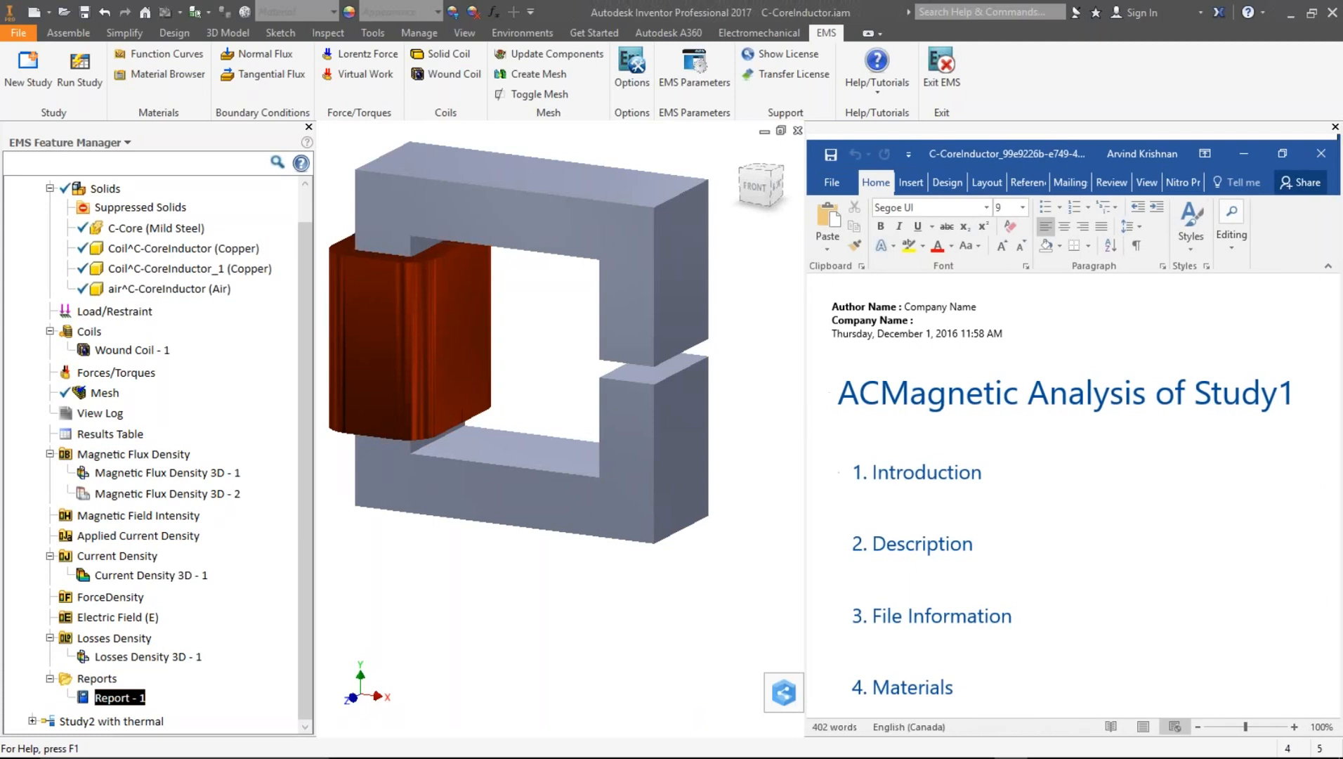
{"action": "left_click_drag", "start_coordinate": [805, 403], "coordinate": [672, 398]}
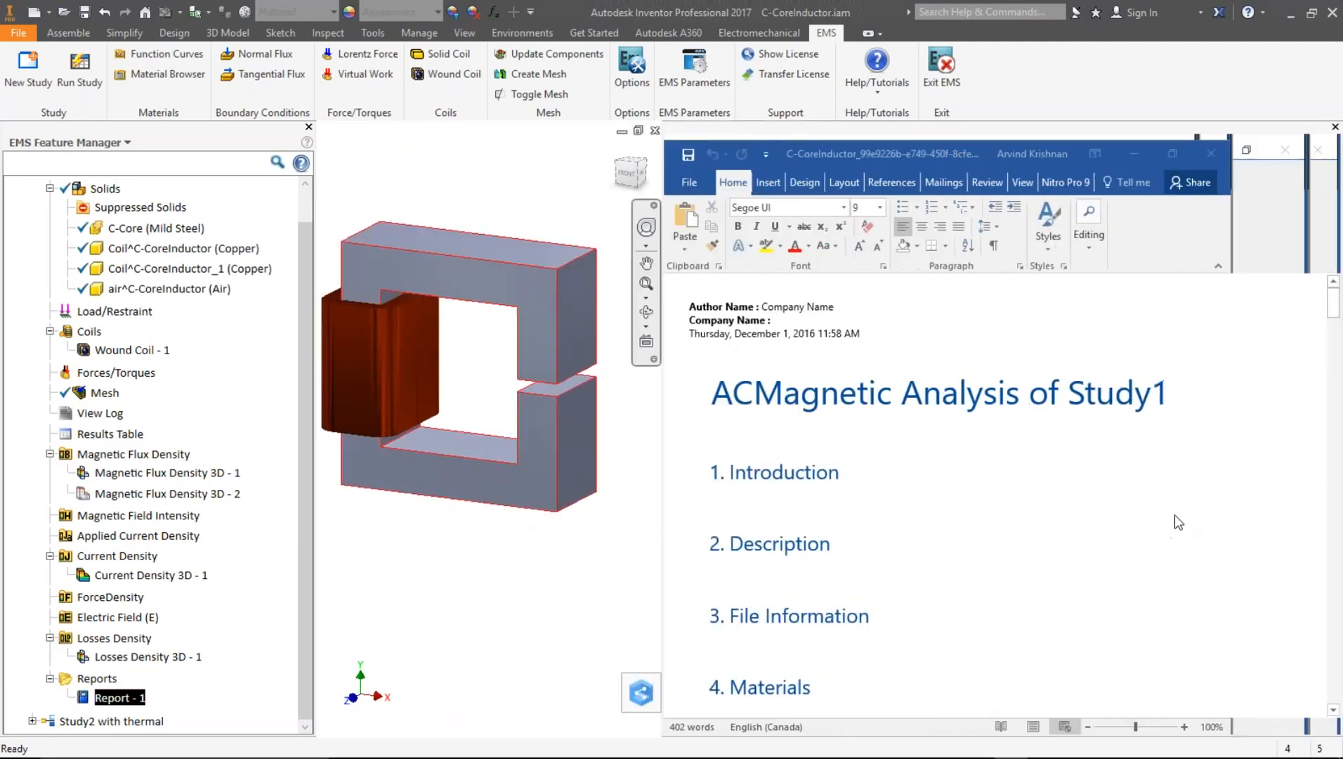
- Append " - customizable" to the report's 5. Coils Information heading
{"action": "scroll", "coordinate": [1175, 514], "scroll_direction": "down", "scroll_amount": 2}
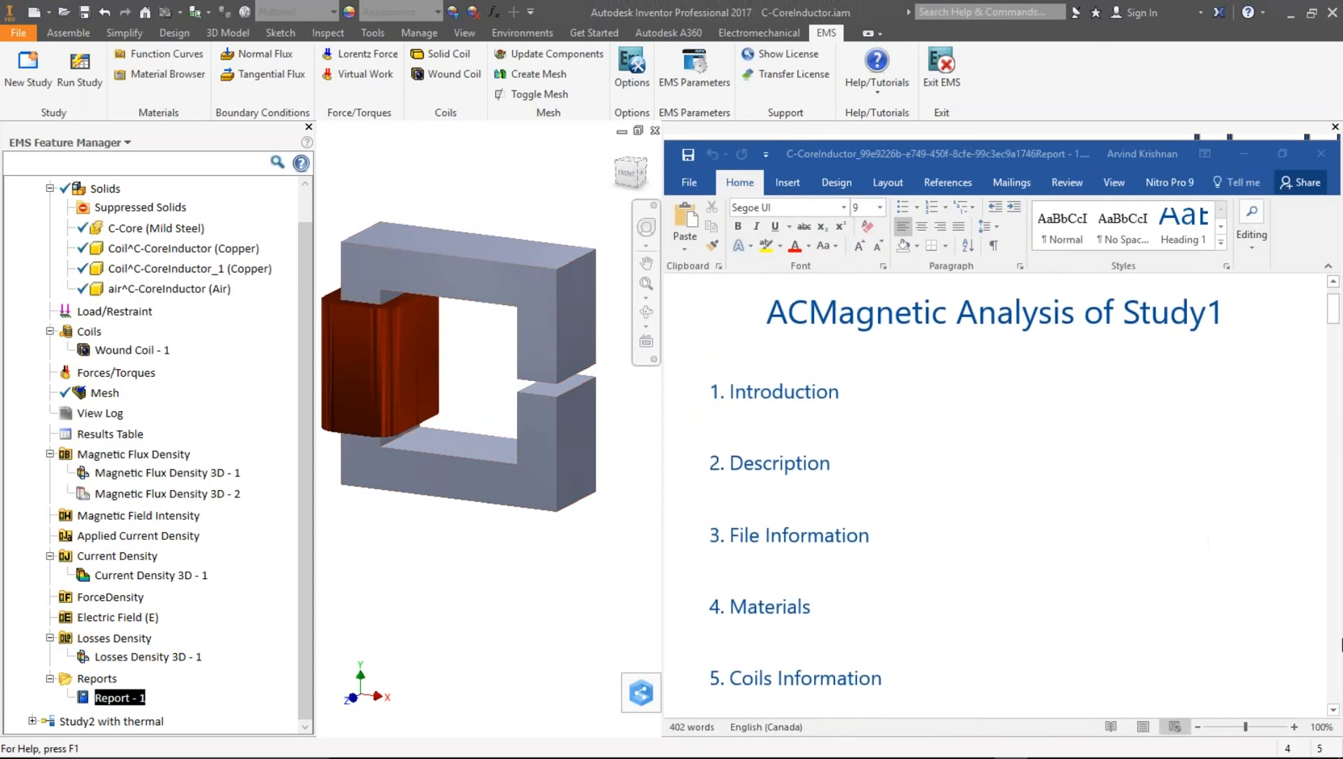
{"action": "scroll", "coordinate": [1338, 646], "scroll_direction": "down", "scroll_amount": 15}
{"action": "scroll", "coordinate": [1338, 646], "scroll_direction": "down", "scroll_amount": 10}
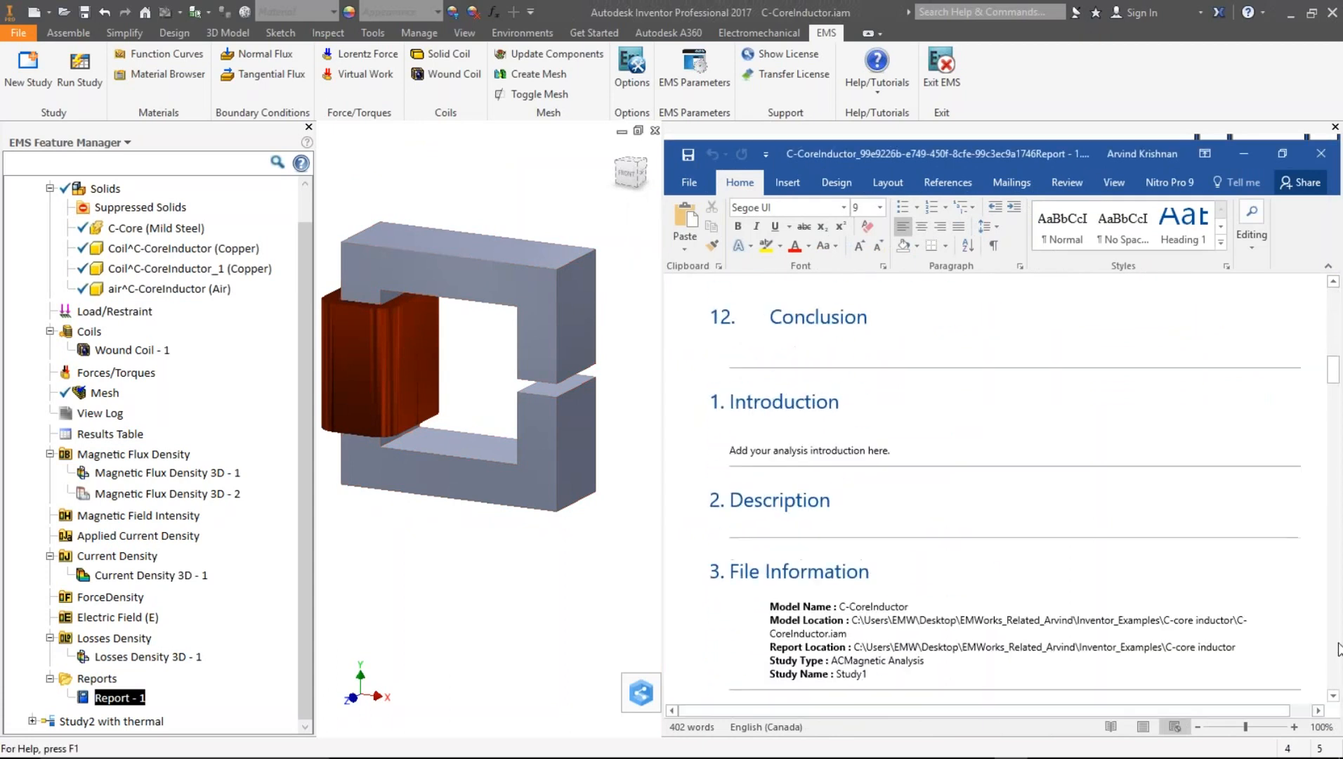
{"action": "scroll", "coordinate": [1051, 544], "scroll_direction": "down", "scroll_amount": 1}
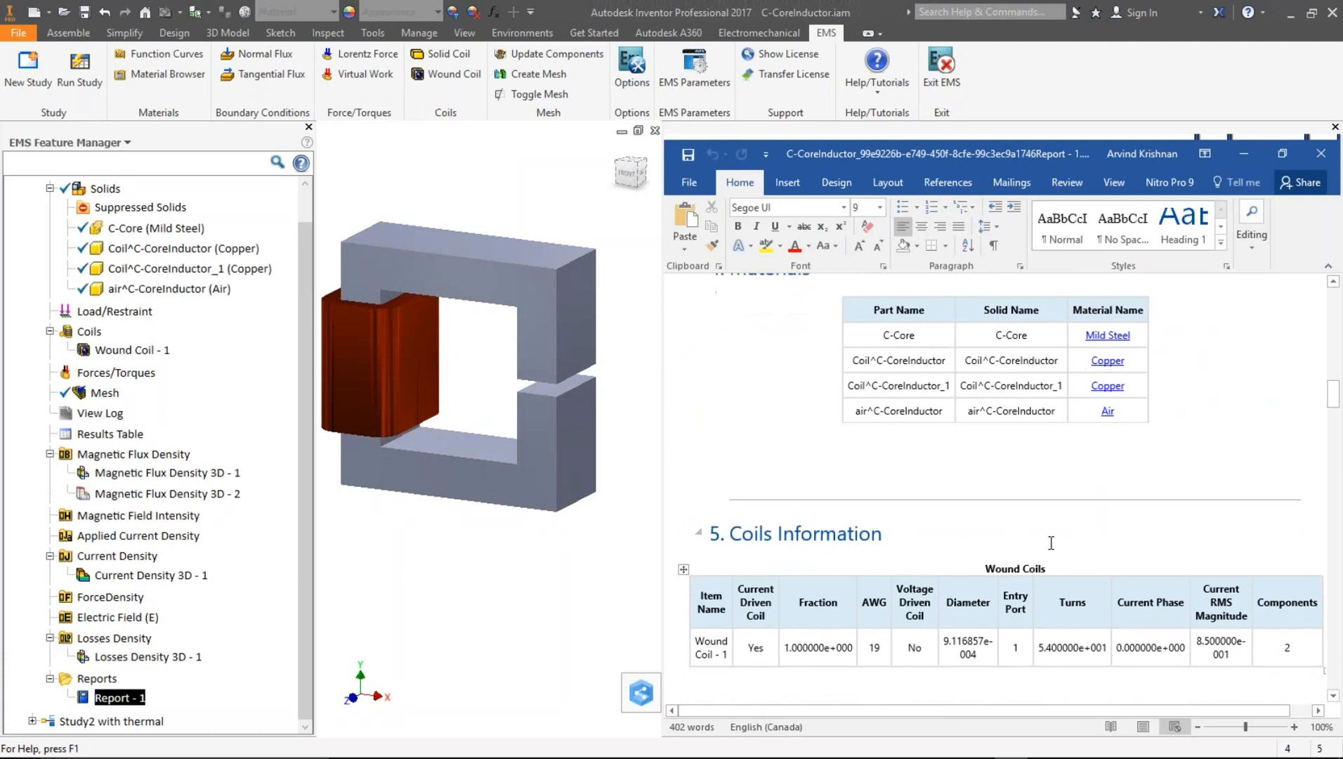
{"action": "left_click", "coordinate": [923, 531]}
{"action": "type", "text": "- "}
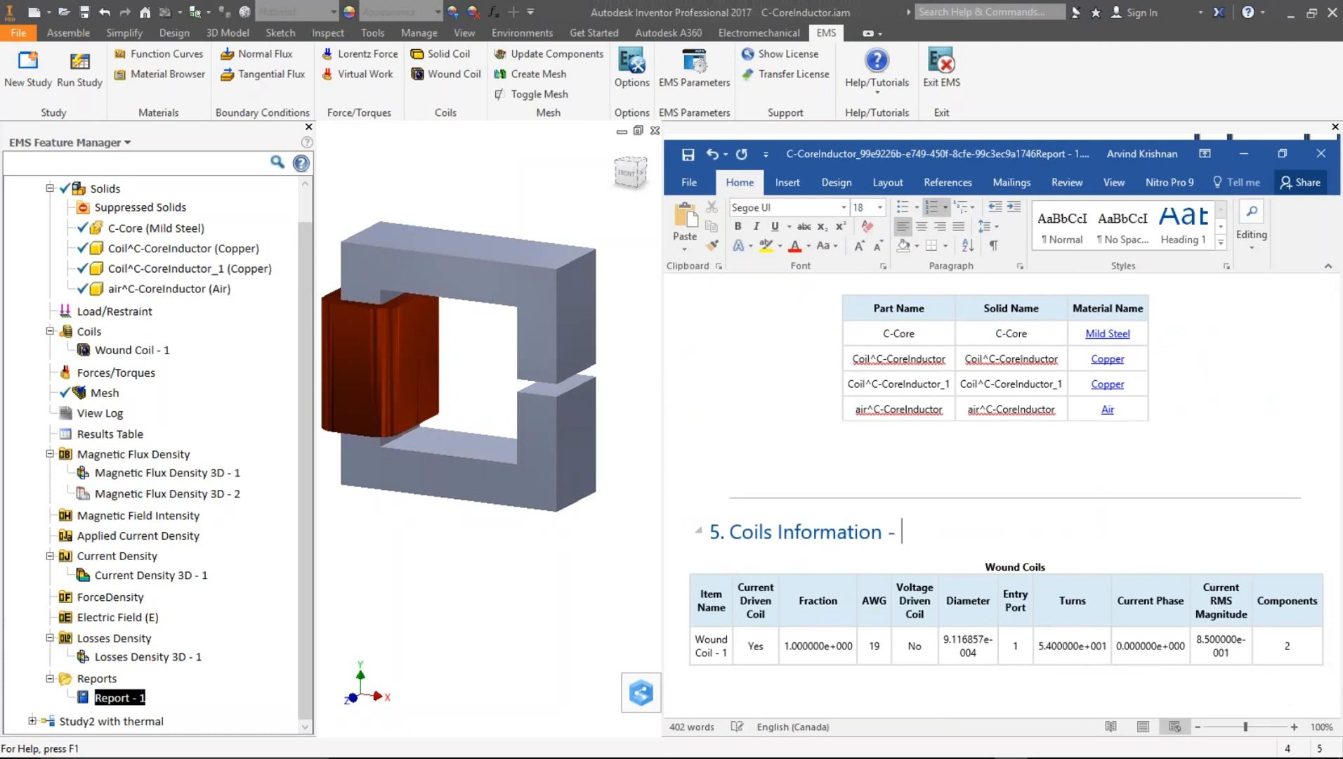
{"action": "type", "text": "customizable"}
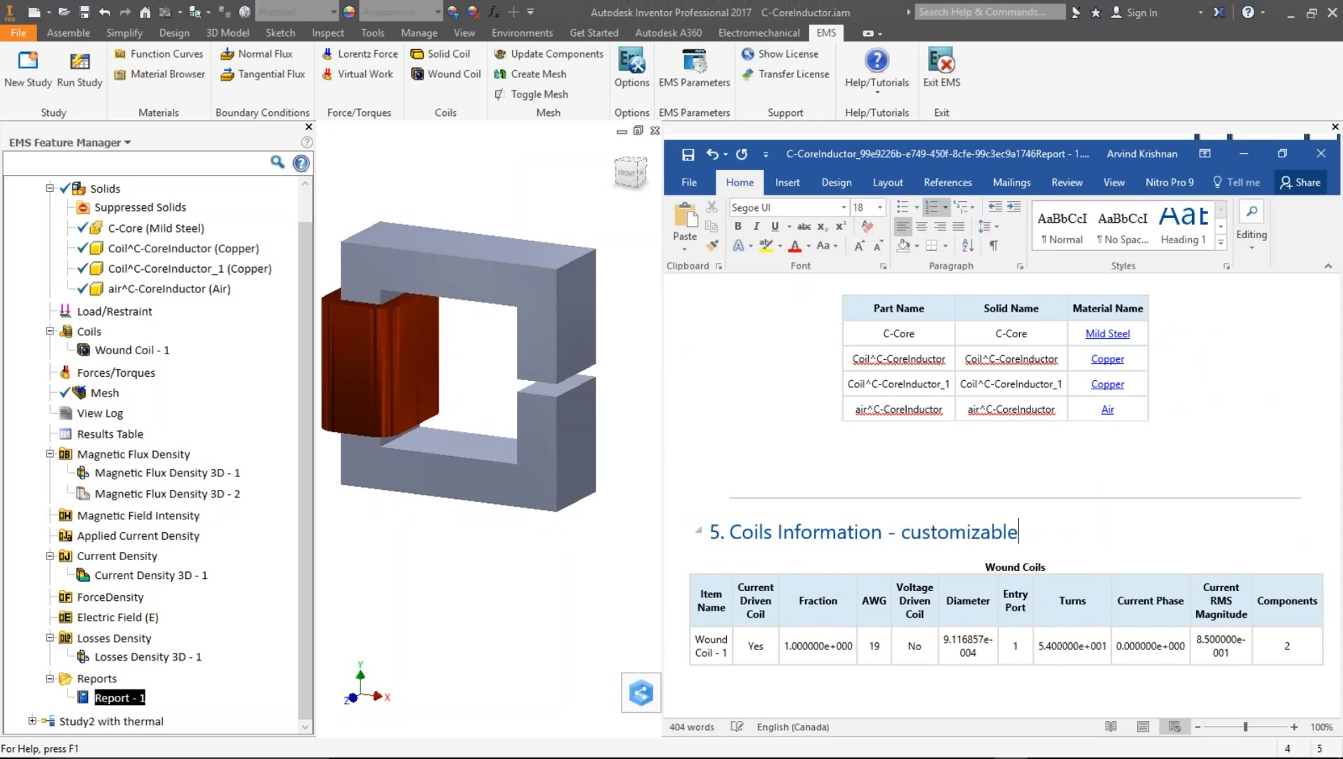
- Scroll through the report's study properties, results tables, plots and material sections down to the conclusion
{"action": "scroll", "coordinate": [706, 494], "scroll_direction": "down", "scroll_amount": 2}
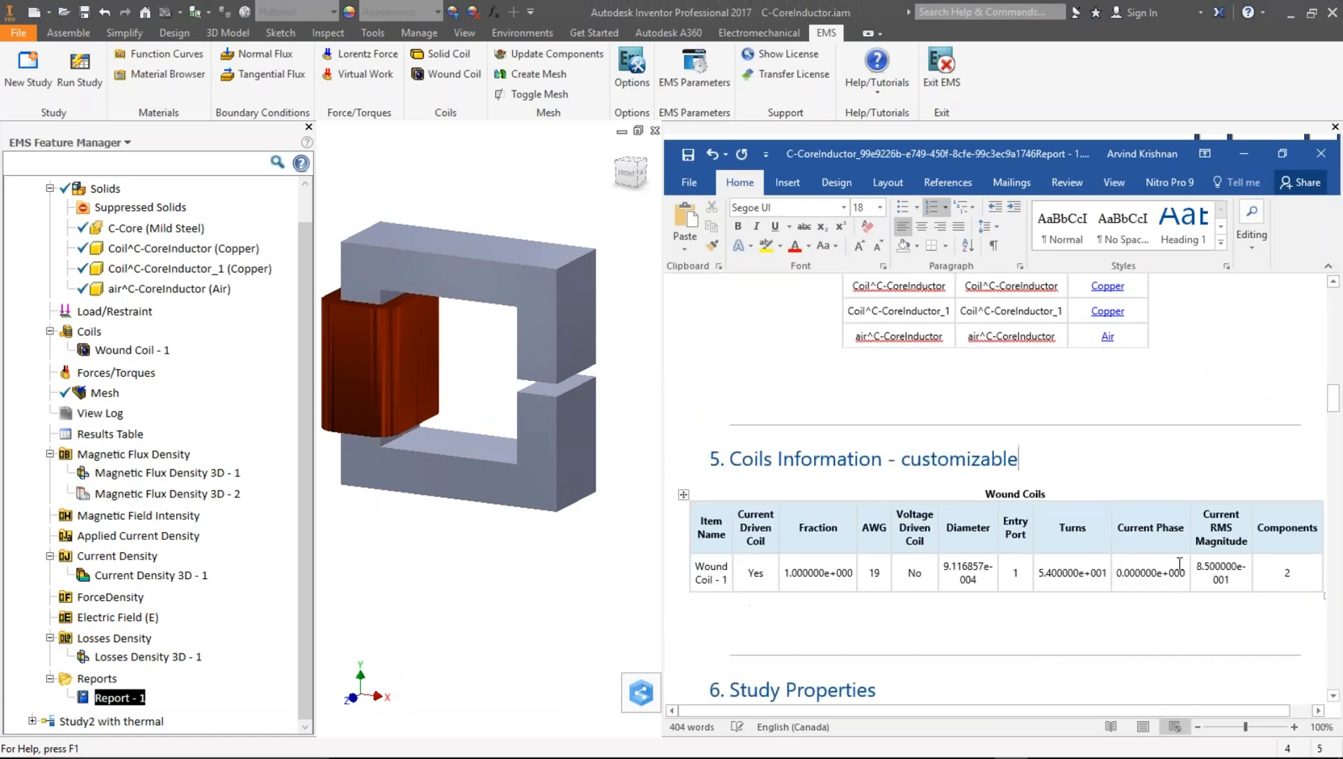
{"action": "scroll", "coordinate": [705, 494], "scroll_direction": "down", "scroll_amount": 2}
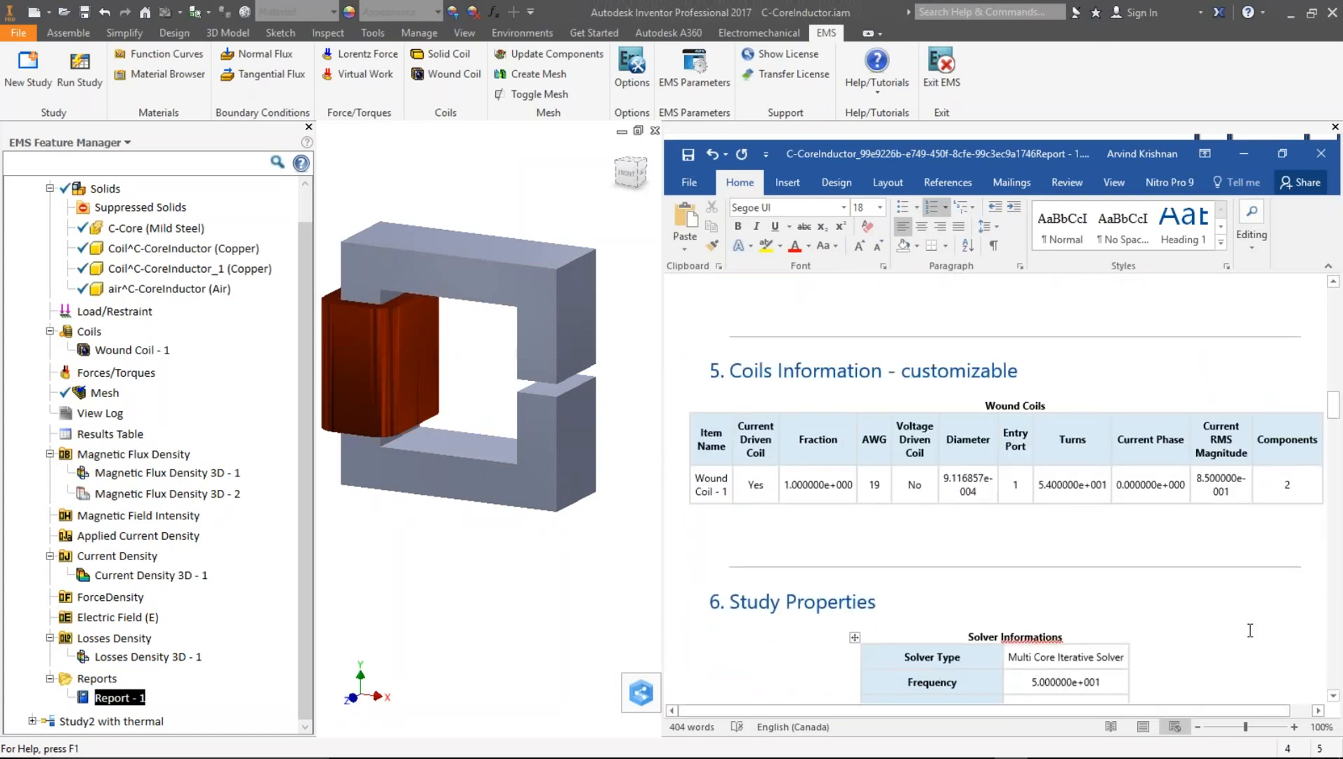
{"action": "scroll", "coordinate": [1337, 626], "scroll_direction": "down", "scroll_amount": 20}
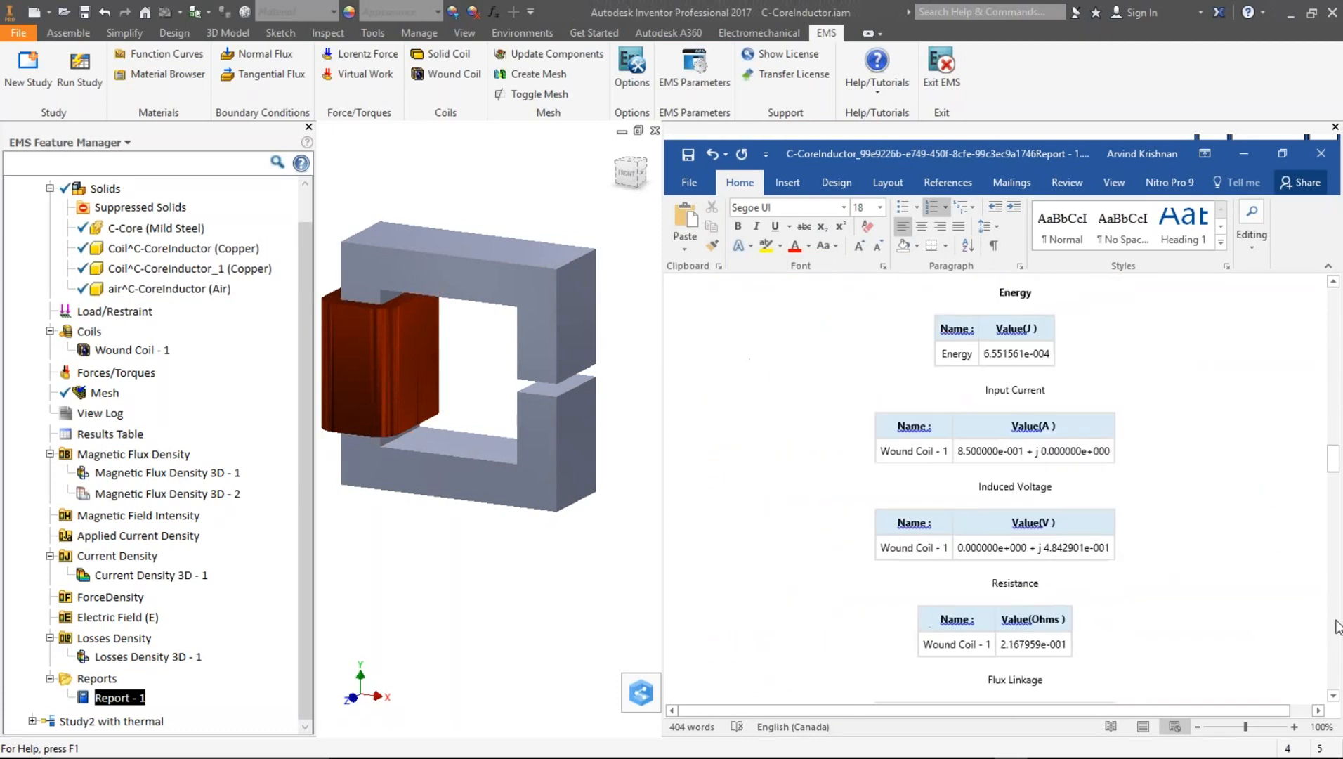
{"action": "scroll", "coordinate": [1294, 618], "scroll_direction": "down", "scroll_amount": 1}
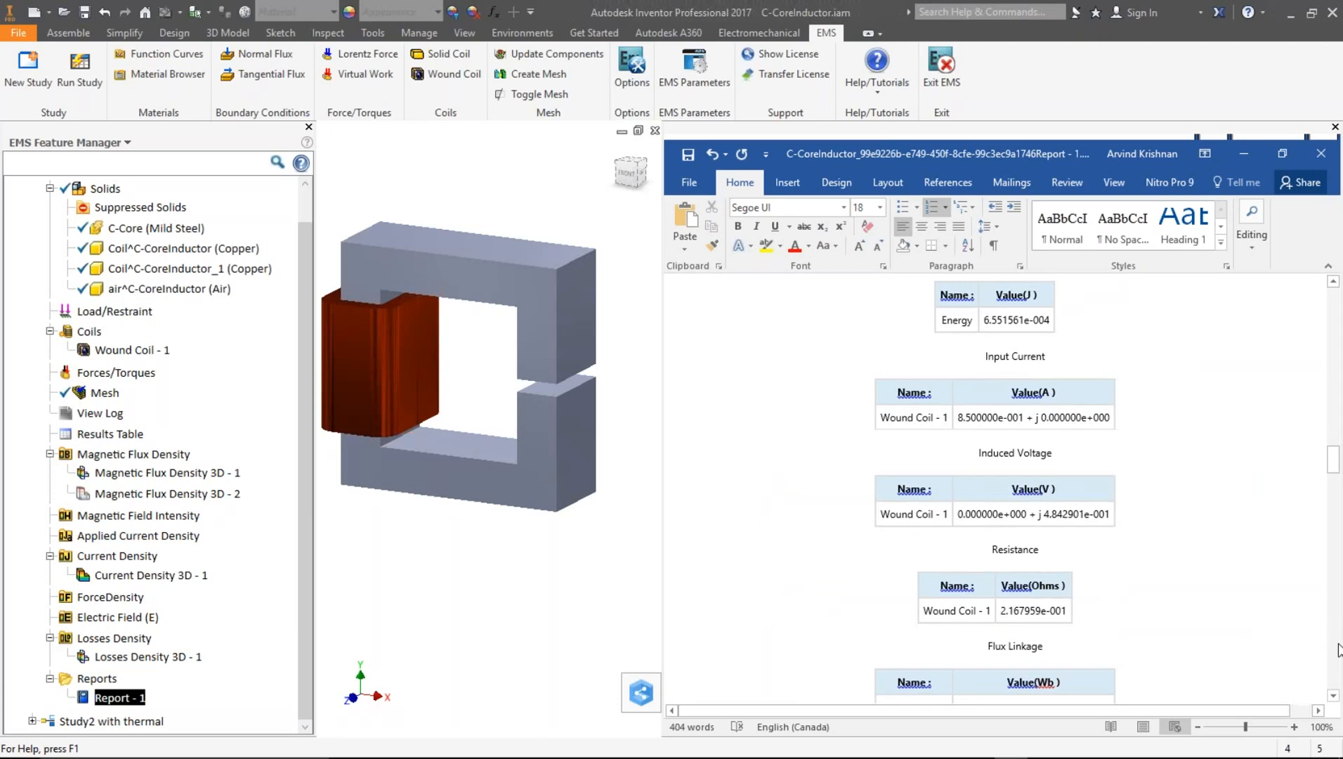
{"action": "scroll", "coordinate": [1337, 649], "scroll_direction": "down", "scroll_amount": 9}
{"action": "scroll", "coordinate": [1337, 649], "scroll_direction": "down", "scroll_amount": 20}
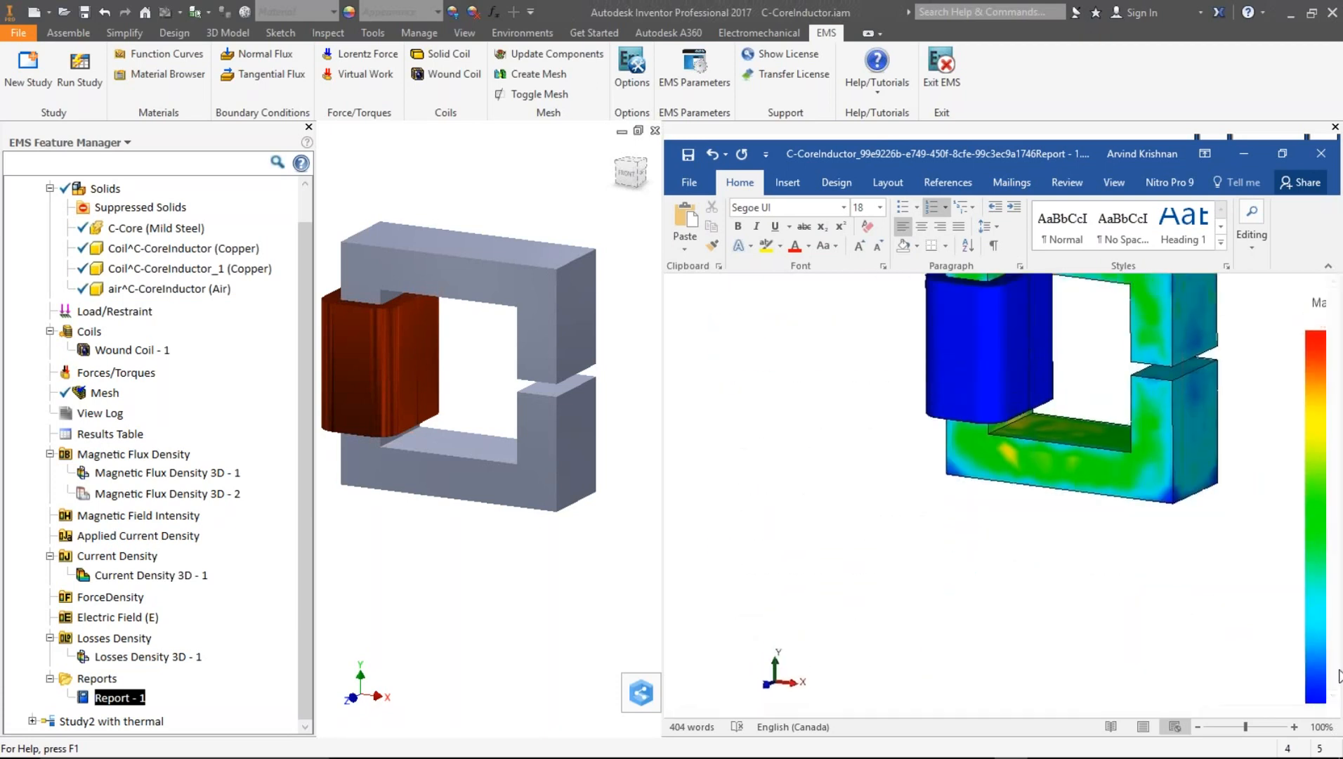
{"action": "scroll", "coordinate": [1337, 663], "scroll_direction": "down", "scroll_amount": 4}
{"action": "scroll", "coordinate": [1338, 664], "scroll_direction": "down", "scroll_amount": 14}
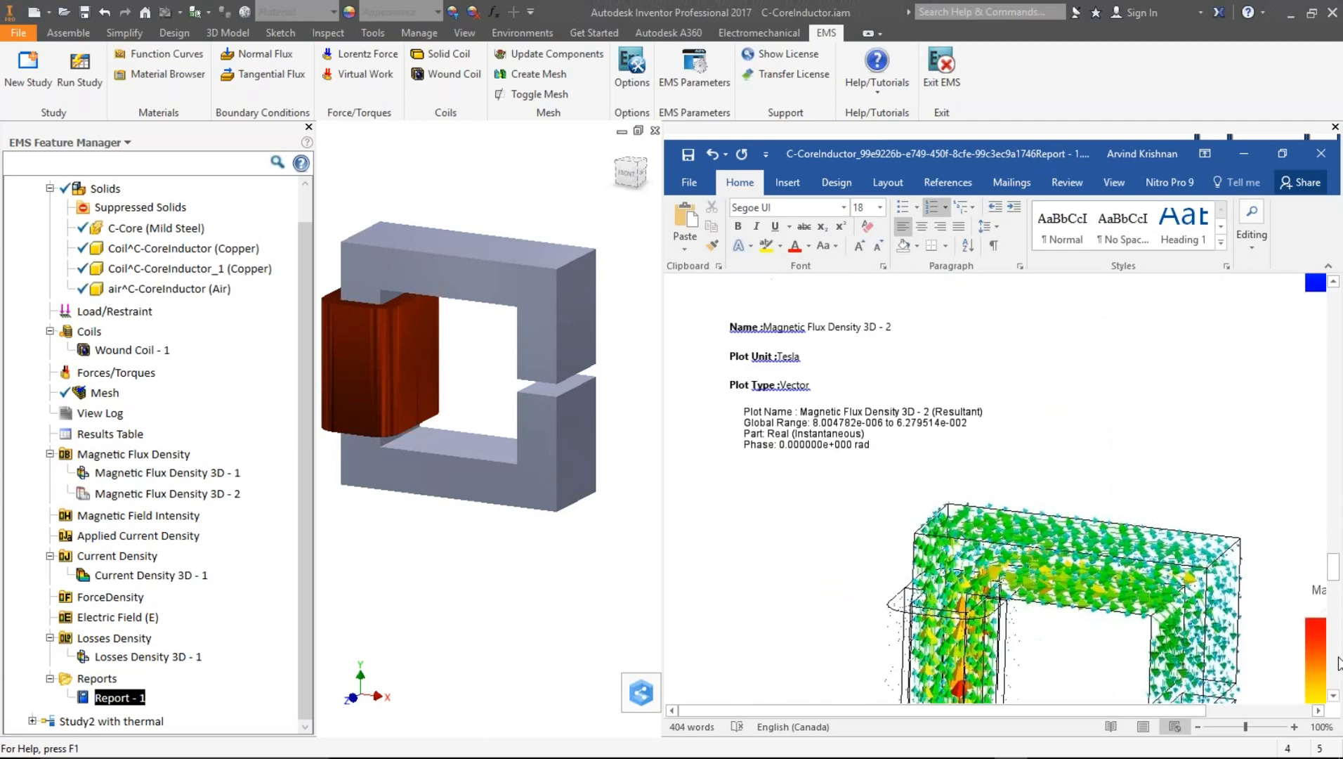
{"action": "scroll", "coordinate": [1334, 661], "scroll_direction": "down", "scroll_amount": 10}
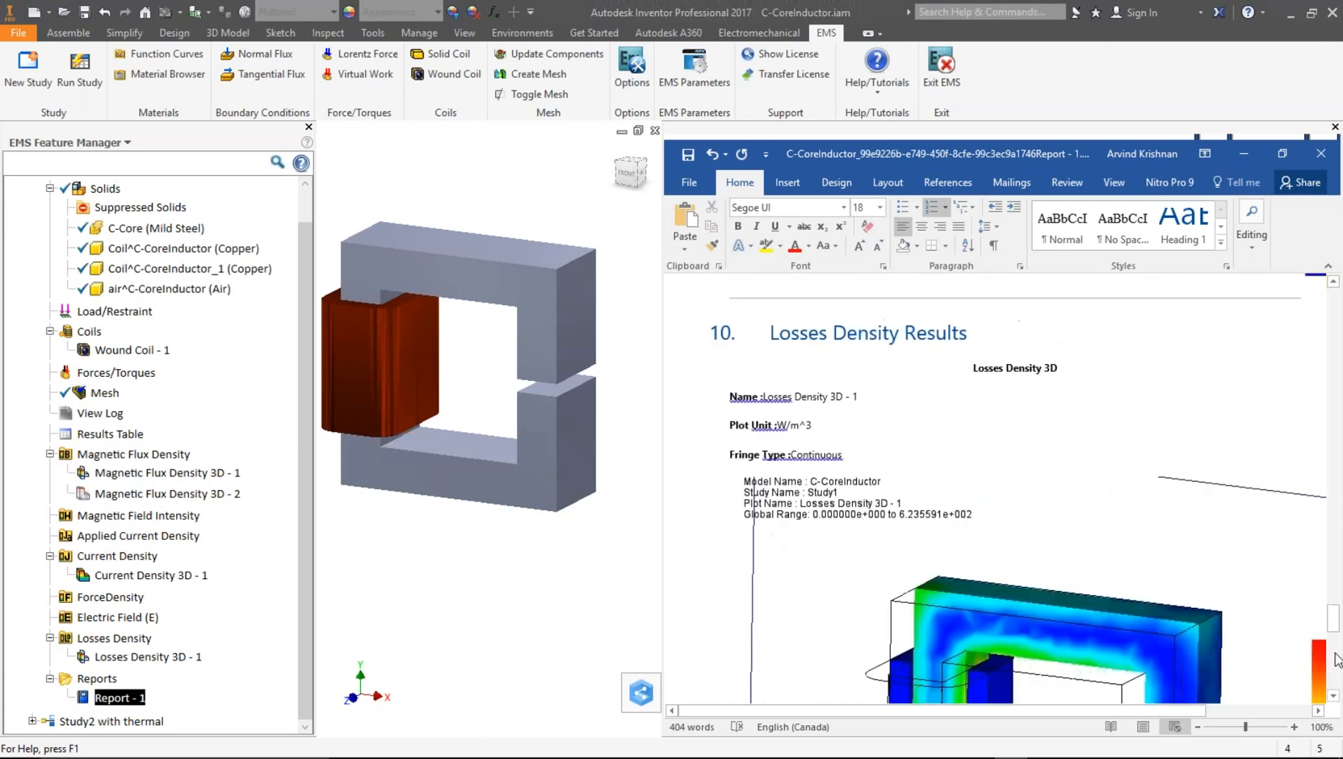
{"action": "left_click_drag", "start_coordinate": [1337, 630], "coordinate": [1325, 594]}
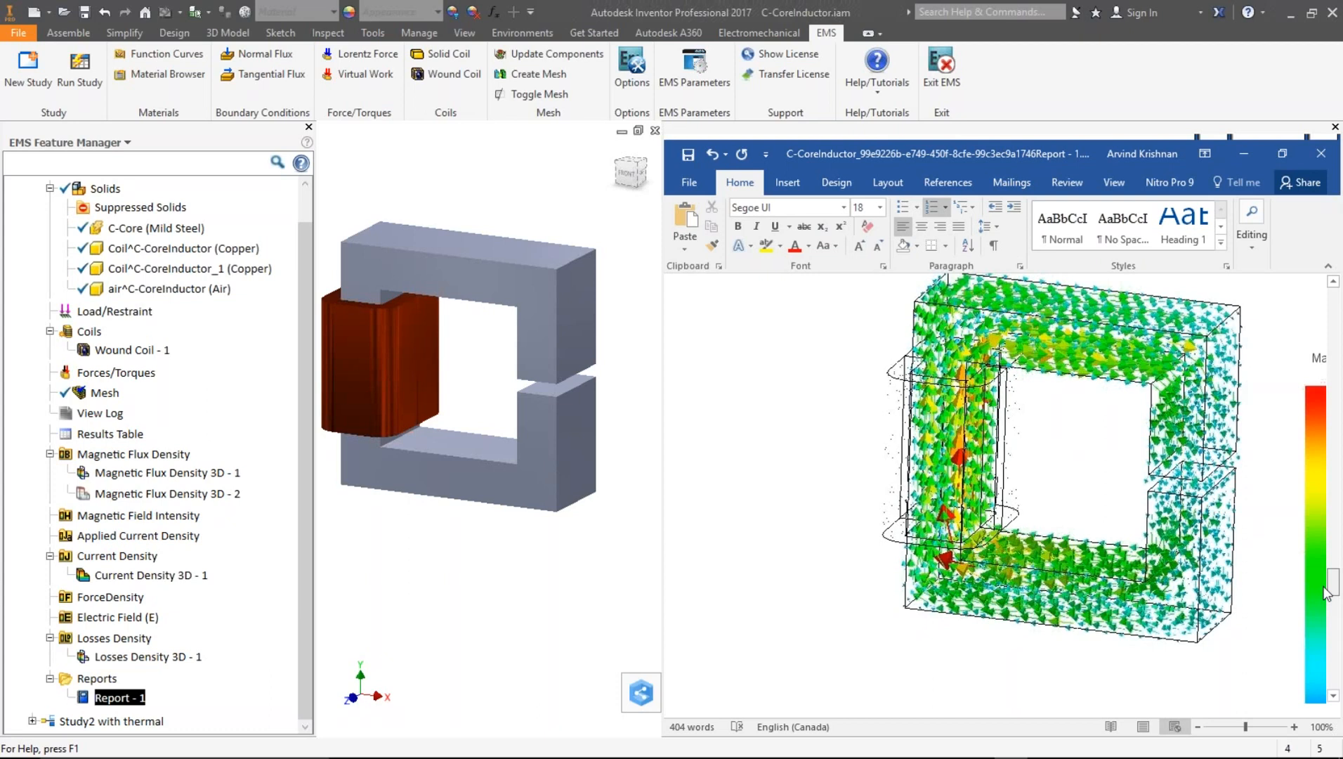
{"action": "left_click_drag", "start_coordinate": [1328, 599], "coordinate": [1340, 640]}
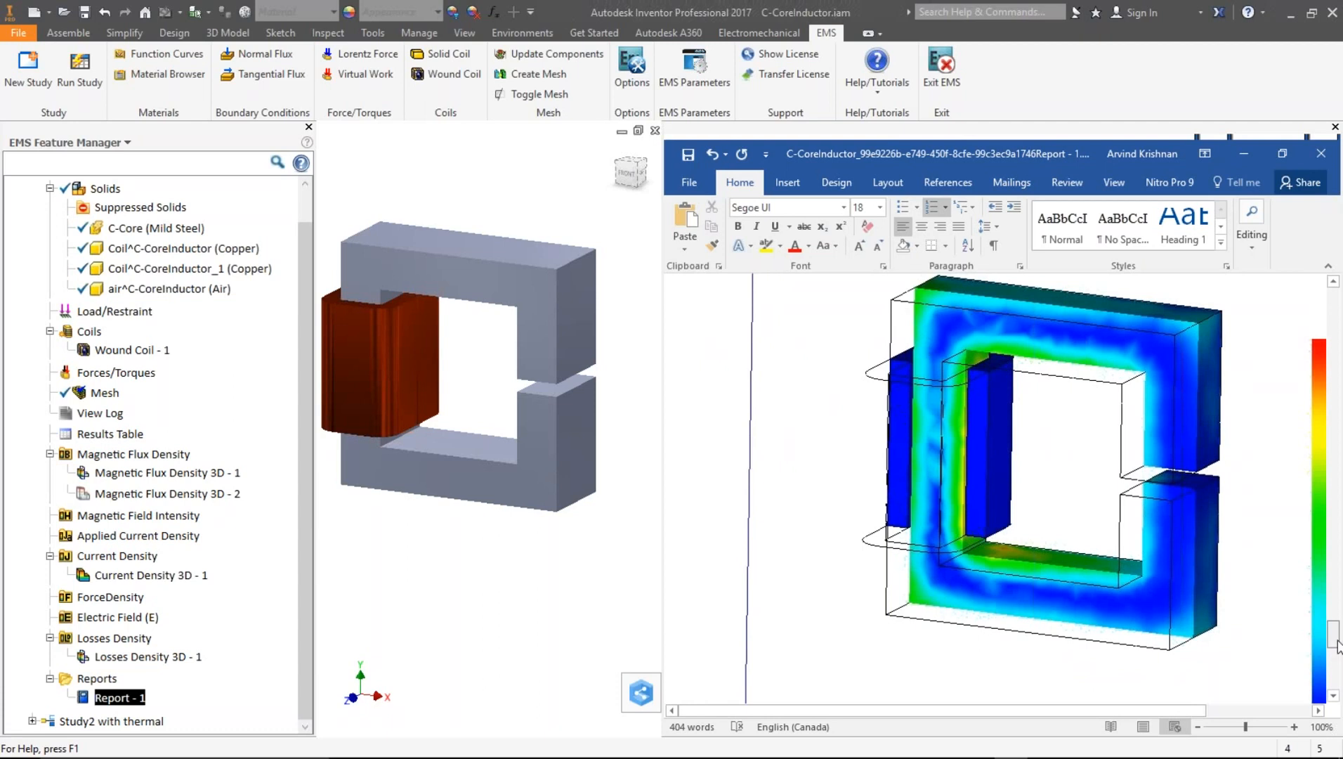
{"action": "left_click_drag", "start_coordinate": [1340, 641], "coordinate": [1341, 694]}
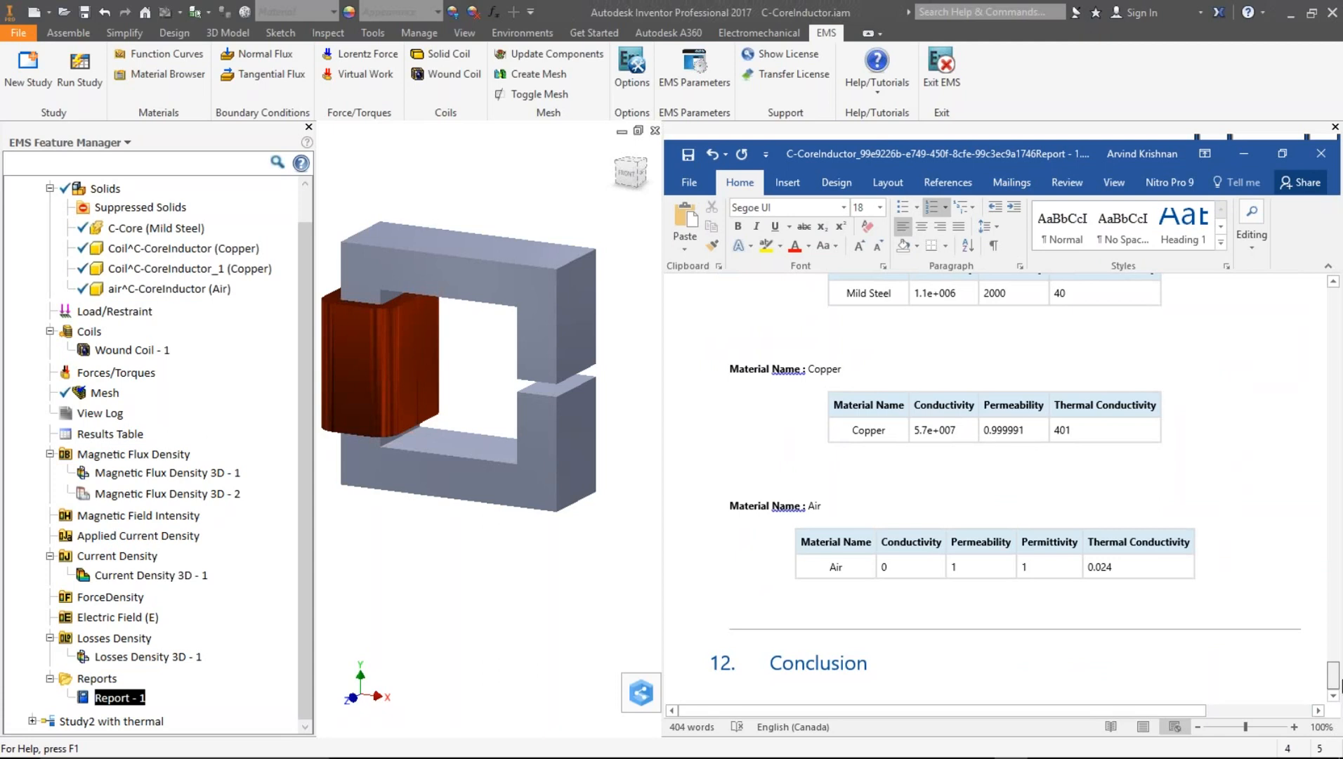
- Narrow the report window to give the model view more room
{"action": "left_click", "coordinate": [544, 564]}
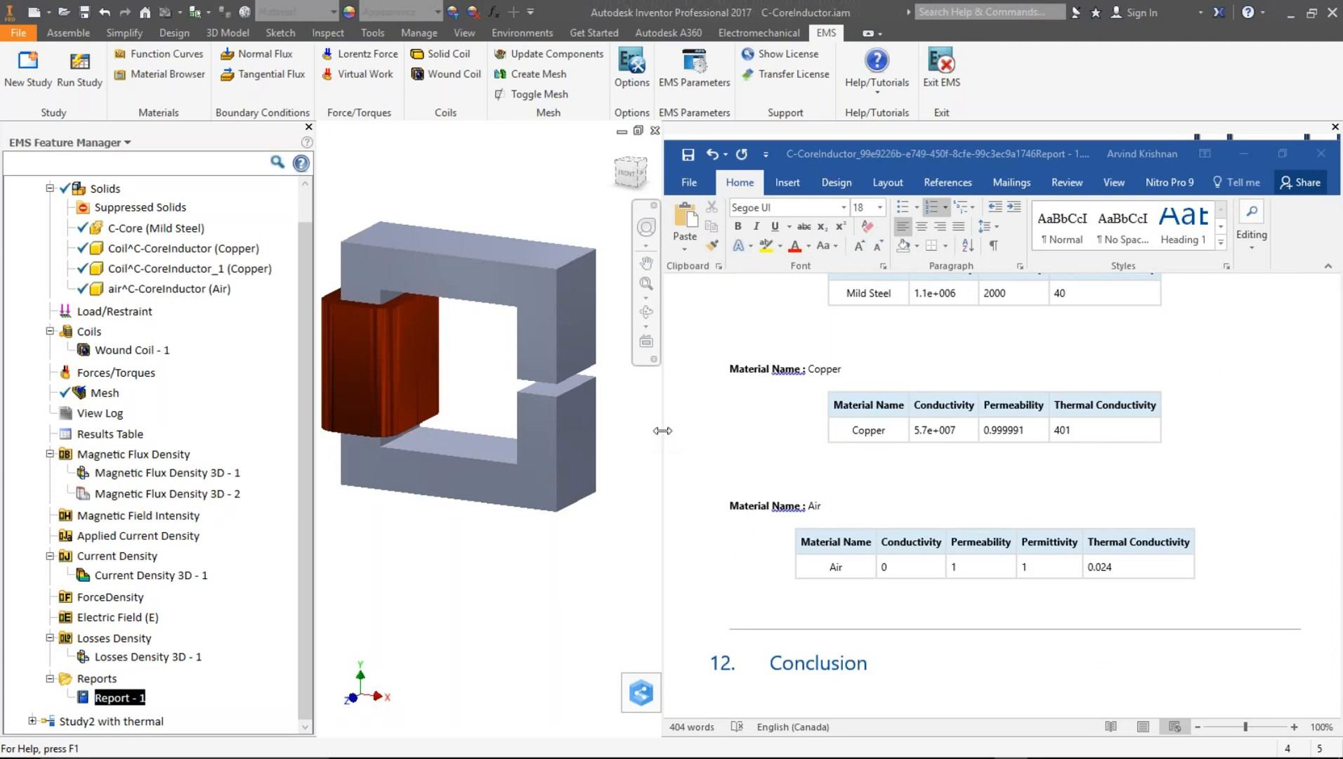
{"action": "left_click_drag", "start_coordinate": [663, 431], "coordinate": [745, 441]}
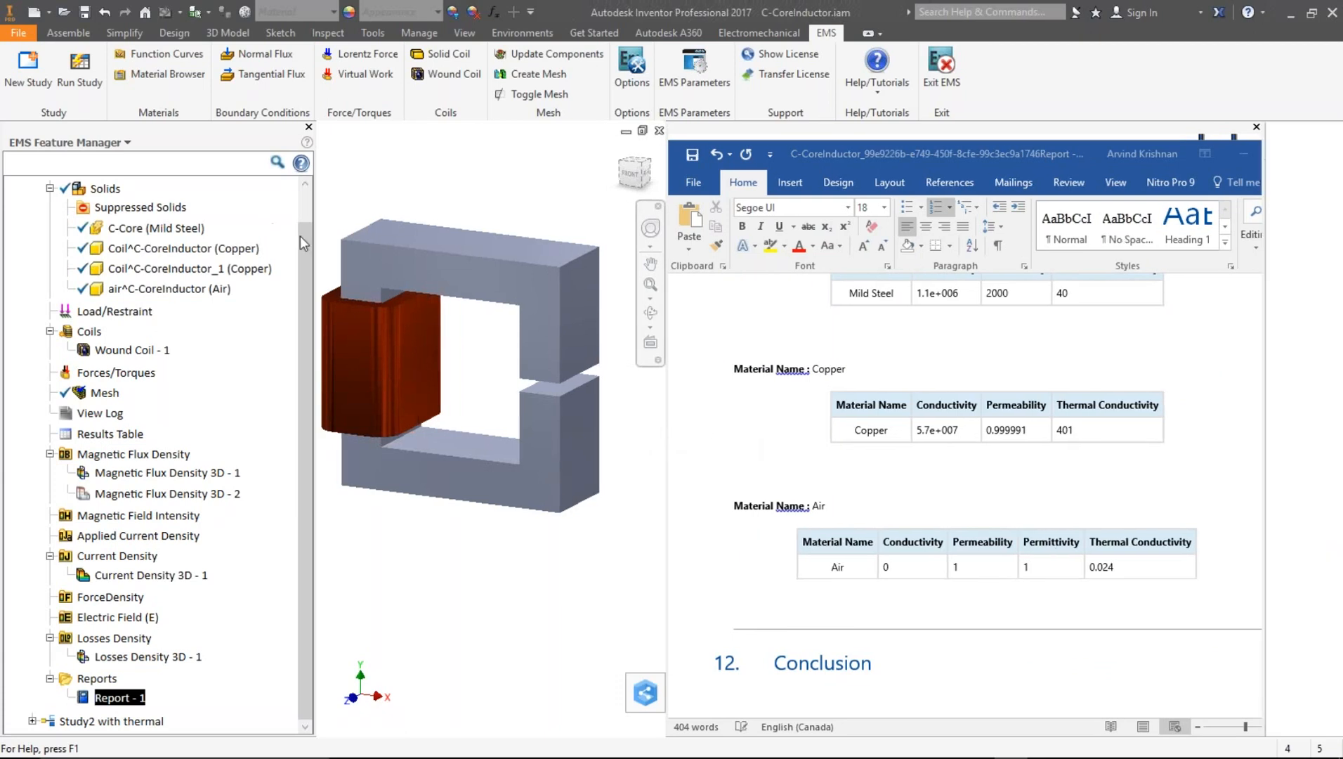
{"action": "left_click_drag", "start_coordinate": [301, 239], "coordinate": [301, 205]}
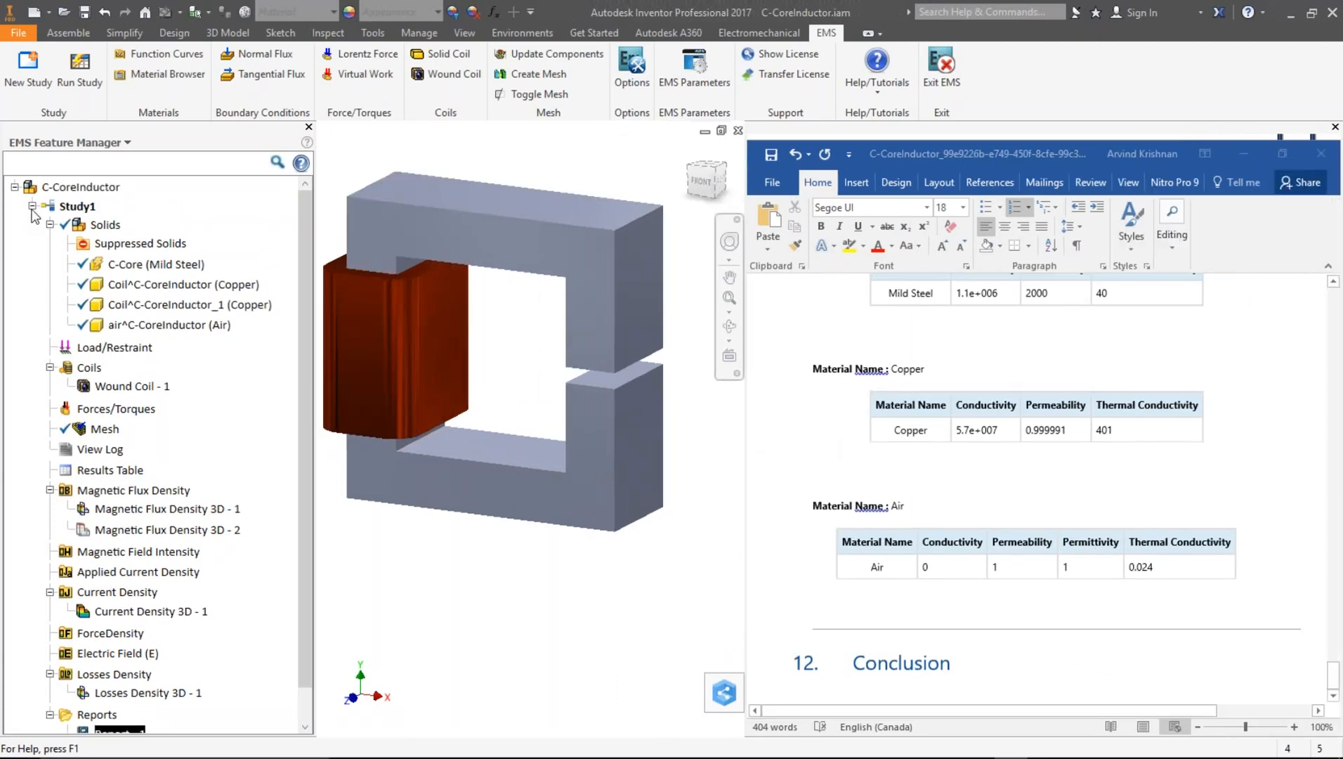
- Collapse Study1 and expand the Study2 with thermal tree in the feature manager
{"action": "left_click", "coordinate": [32, 207]}
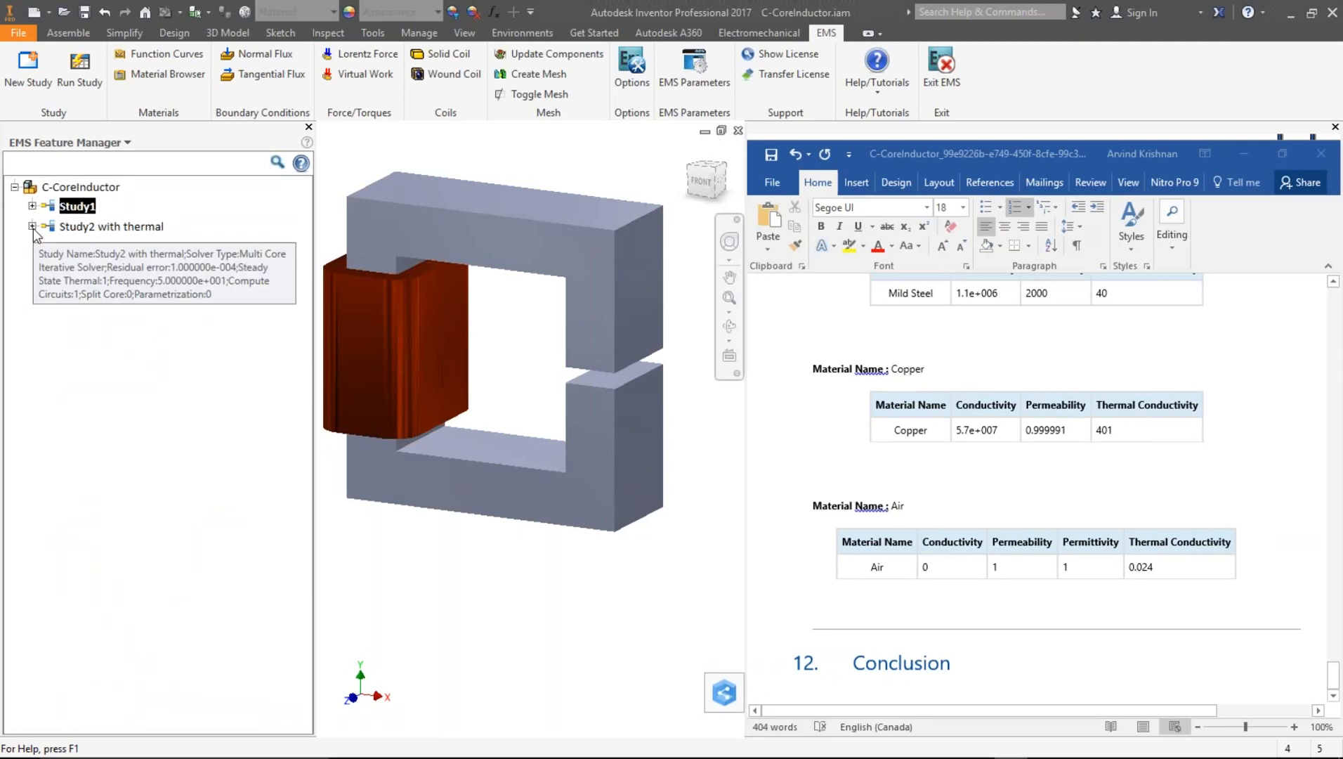
{"action": "left_click", "coordinate": [32, 226]}
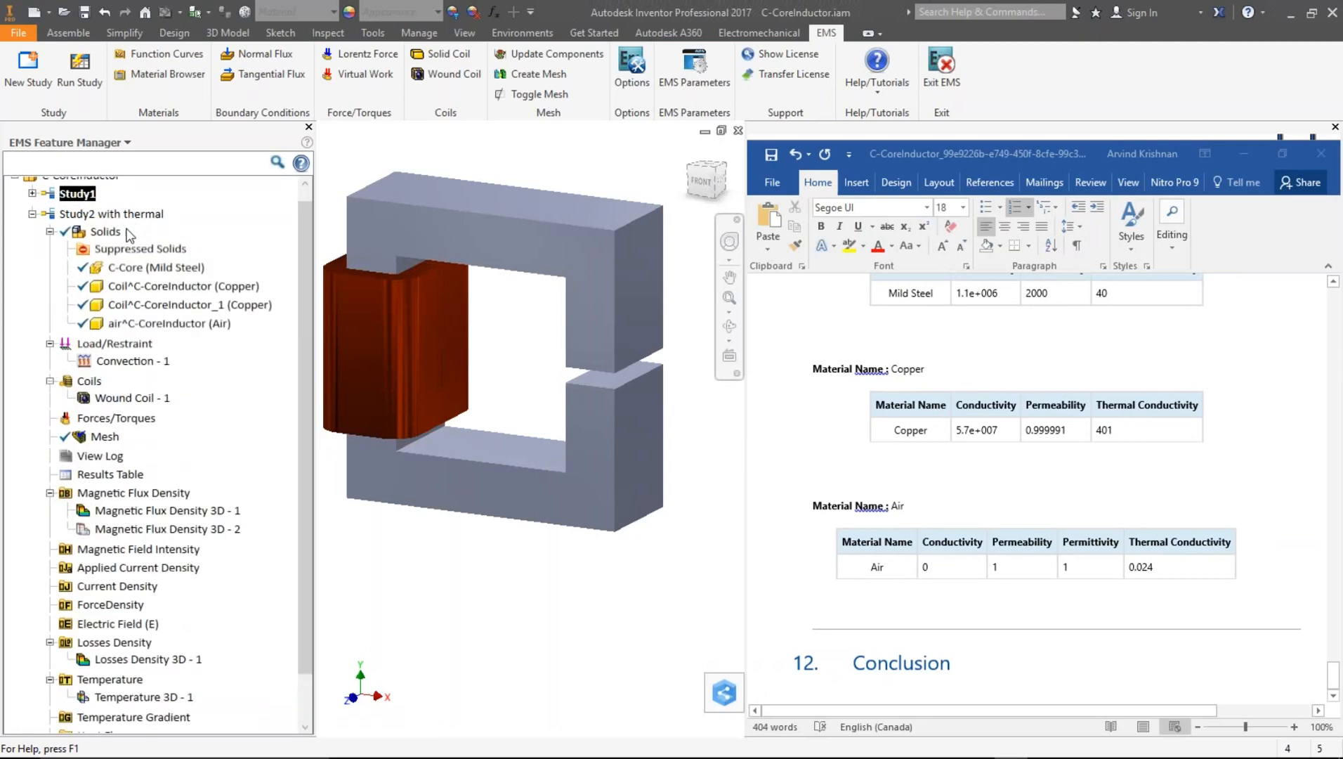
{"action": "left_click", "coordinate": [111, 214]}
- Open the properties of Study2 with thermal to review its solver, frequency and steady state thermal settings, then close them
{"action": "right_click", "coordinate": [121, 186]}
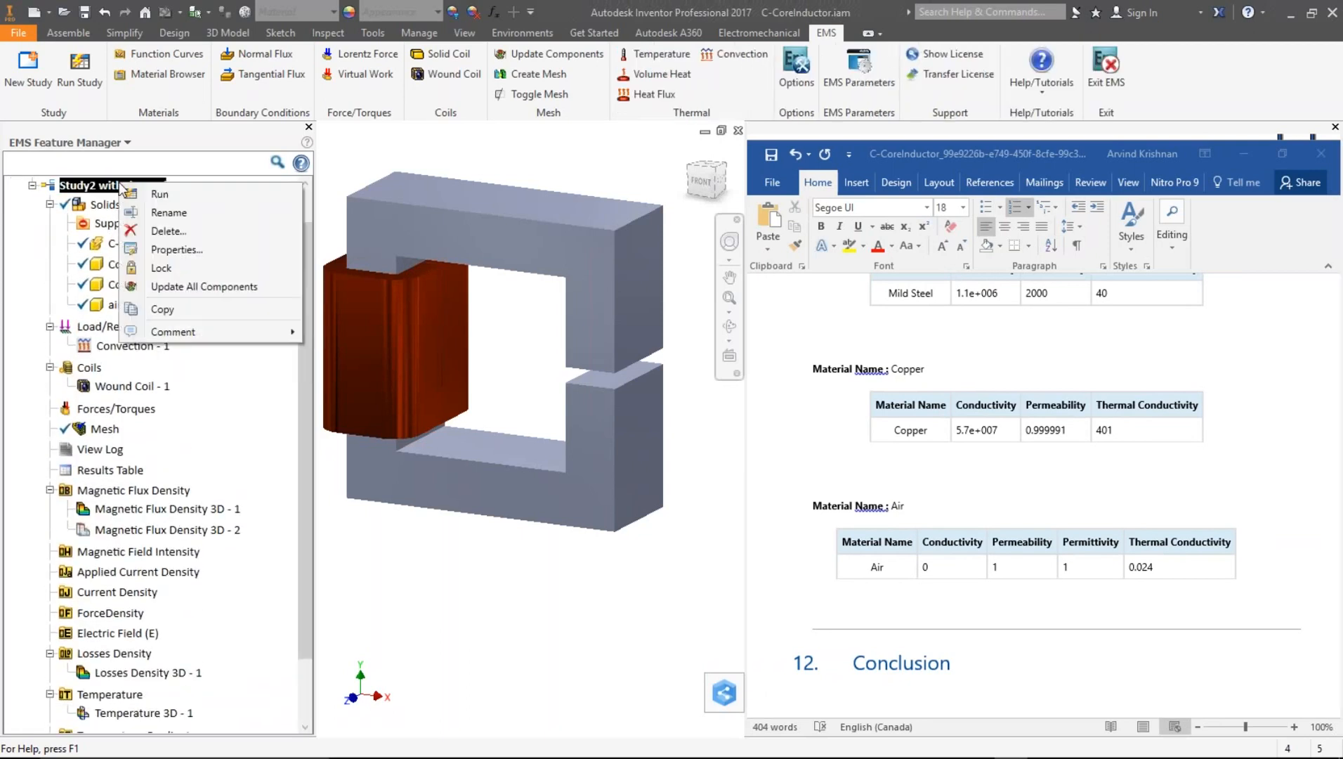
{"action": "left_click", "coordinate": [177, 251]}
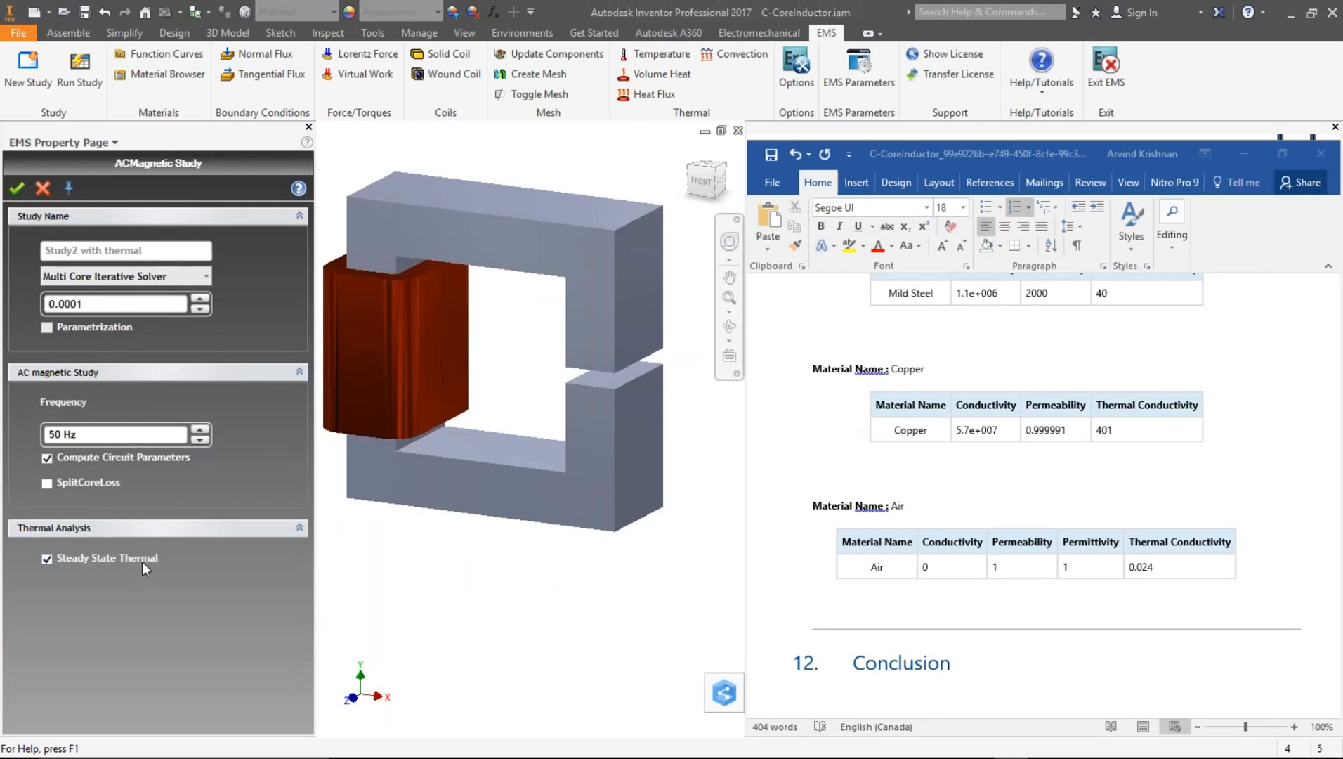
{"action": "left_click", "coordinate": [42, 187]}
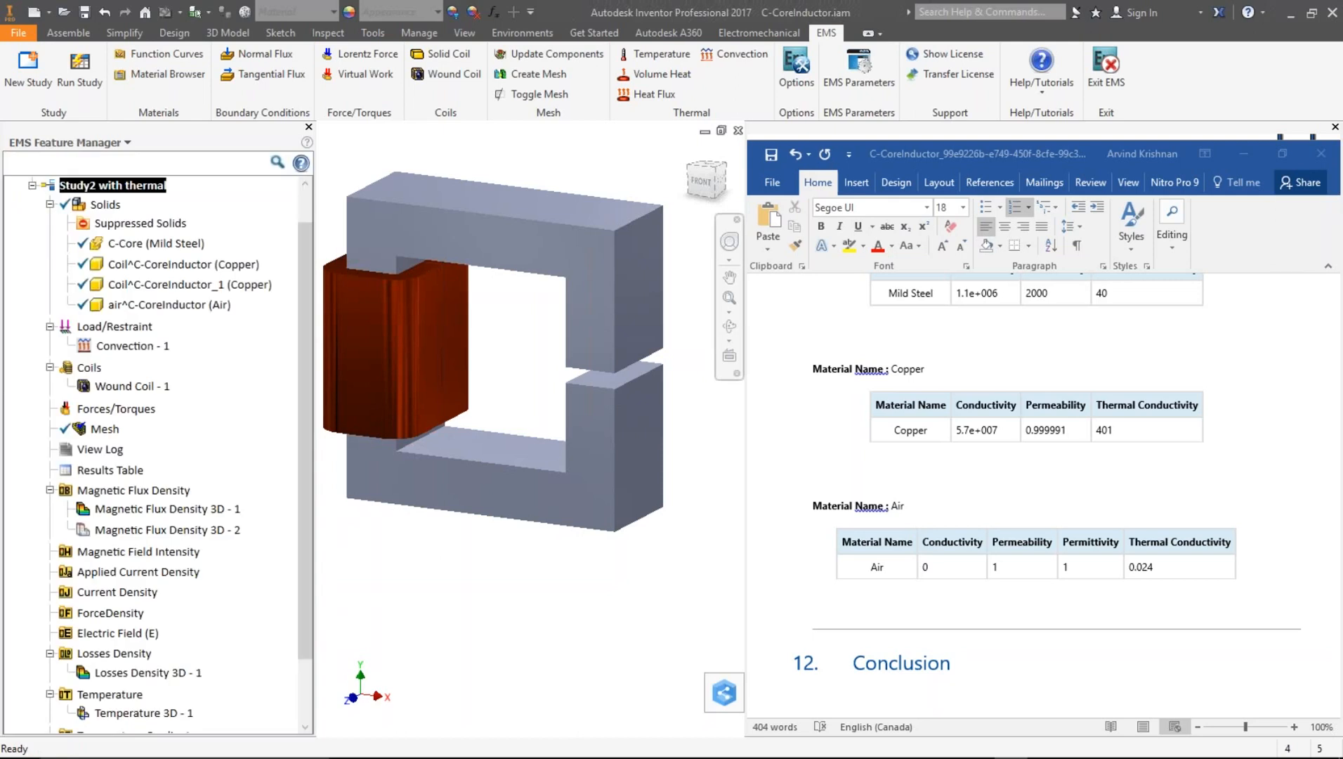
- Open the definition of the Convection - 1 load to review its selected air solid and convection properties, then close it
{"action": "right_click", "coordinate": [148, 347]}
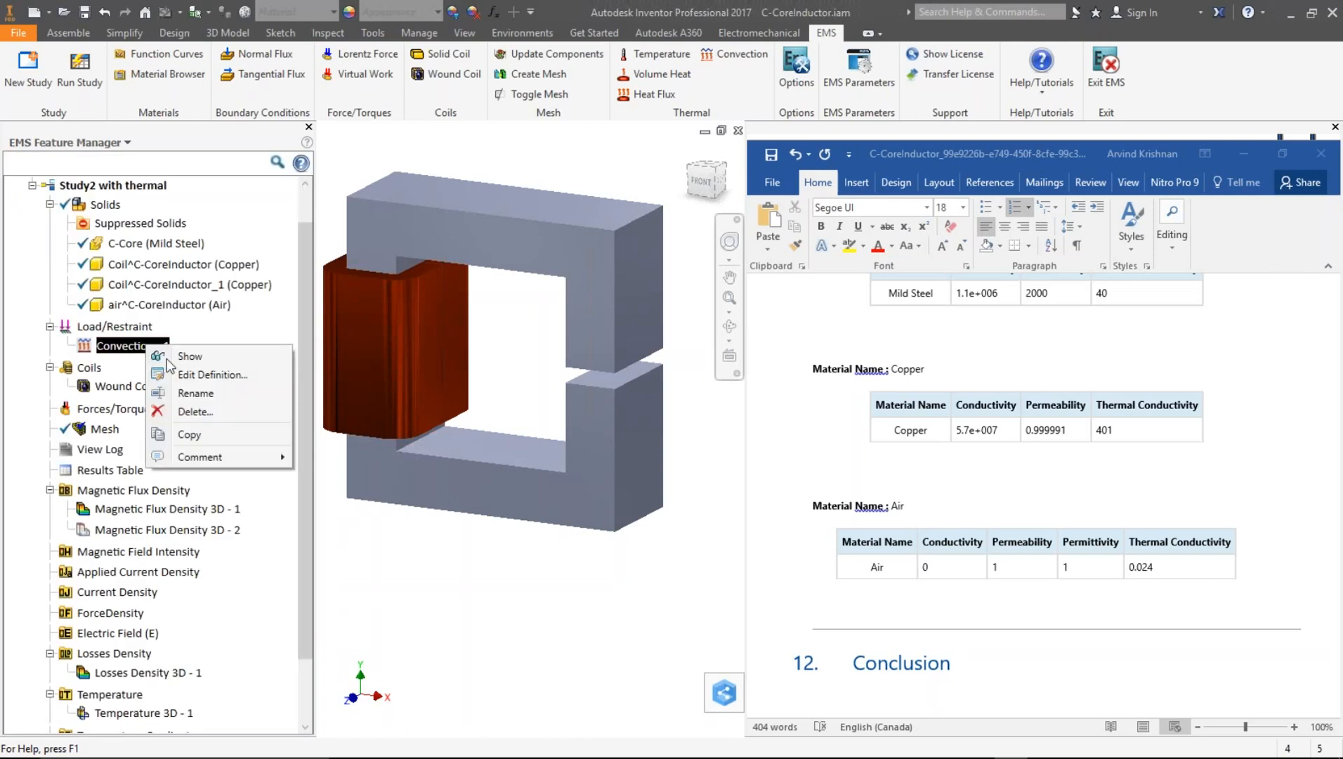
{"action": "left_click", "coordinate": [188, 375]}
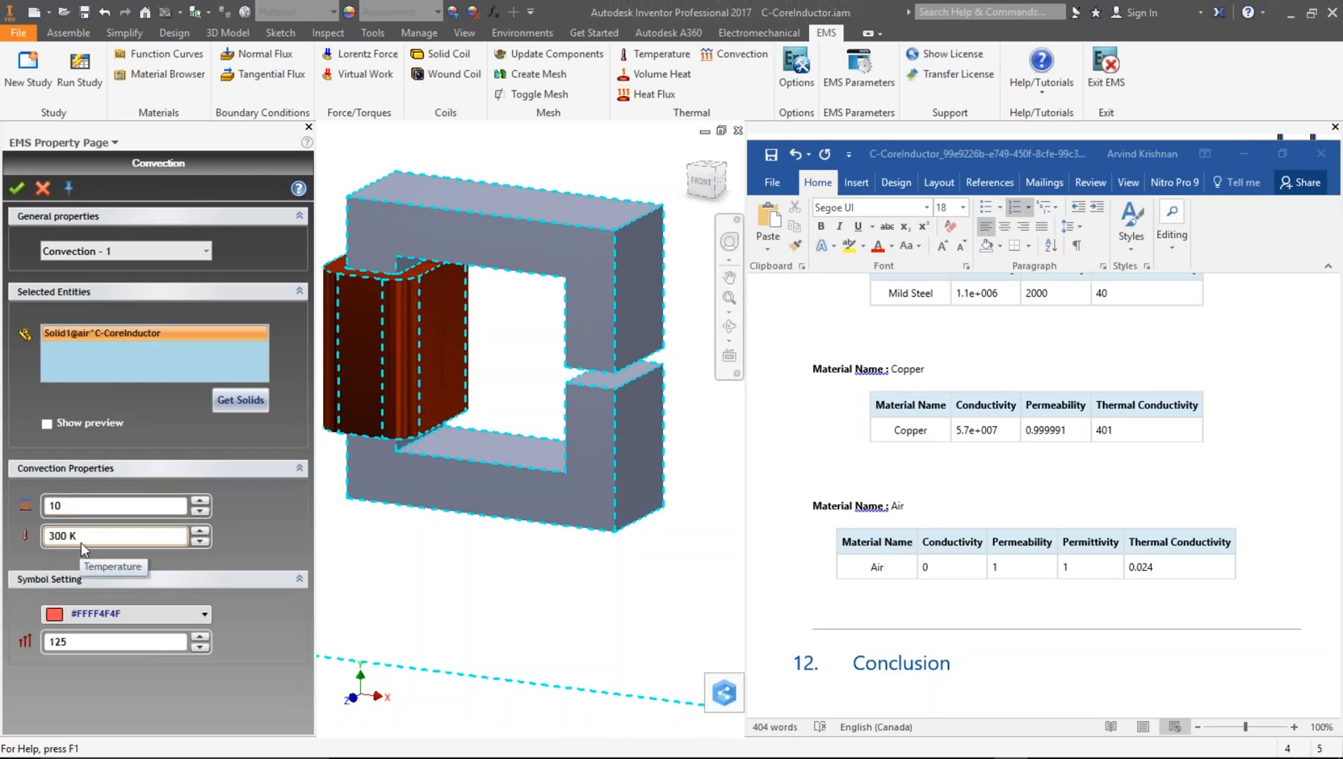
{"action": "left_click", "coordinate": [44, 189]}
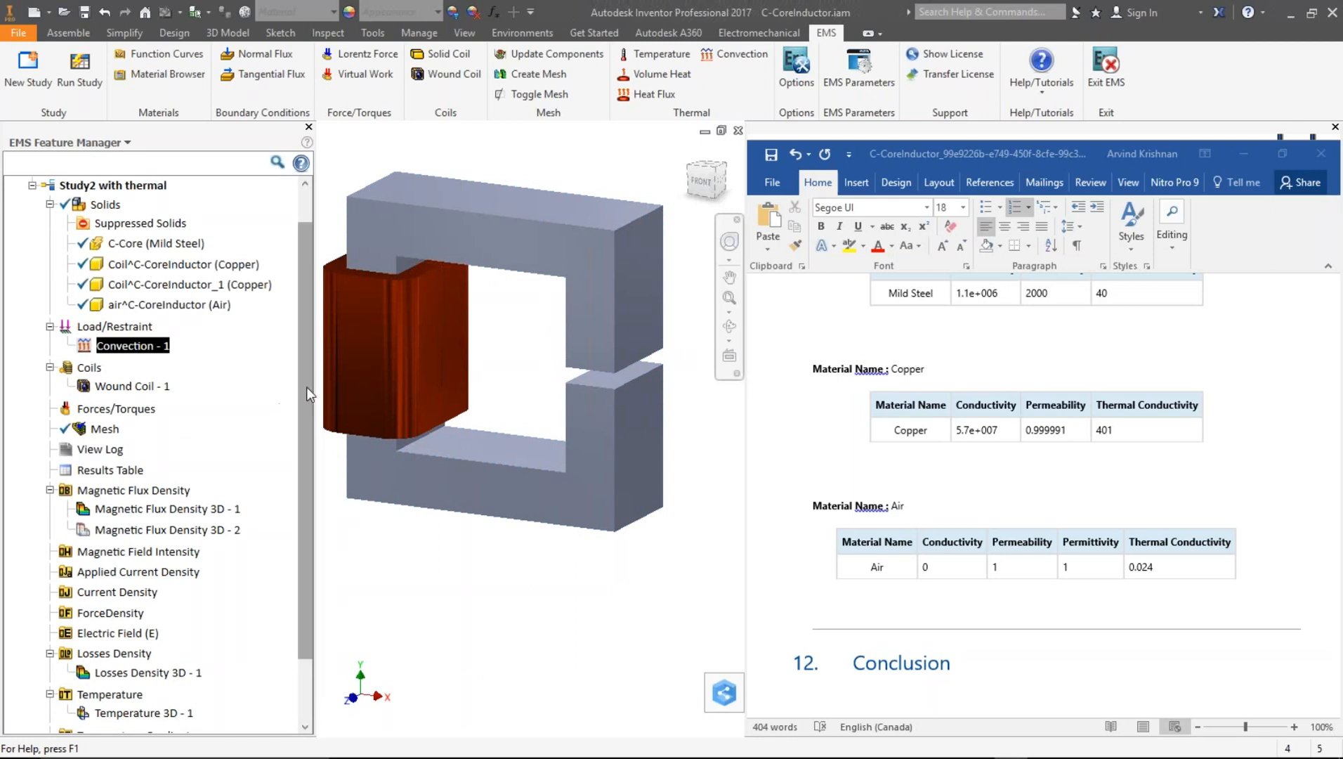
- Open the Temperature 3D - 1 result plot and rotate it to inspect the temperature distribution
{"action": "scroll", "coordinate": [257, 587], "scroll_direction": "down", "scroll_amount": 1}
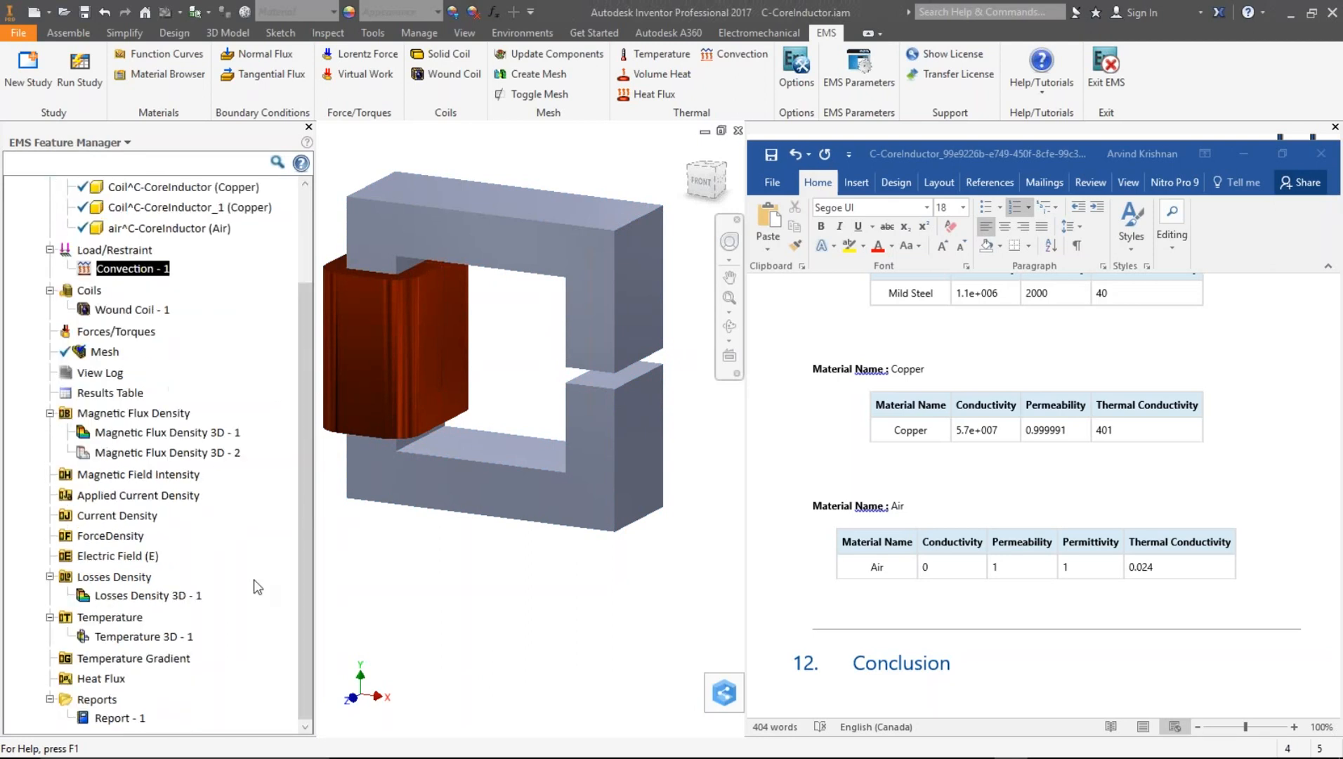
{"action": "left_click", "coordinate": [143, 636]}
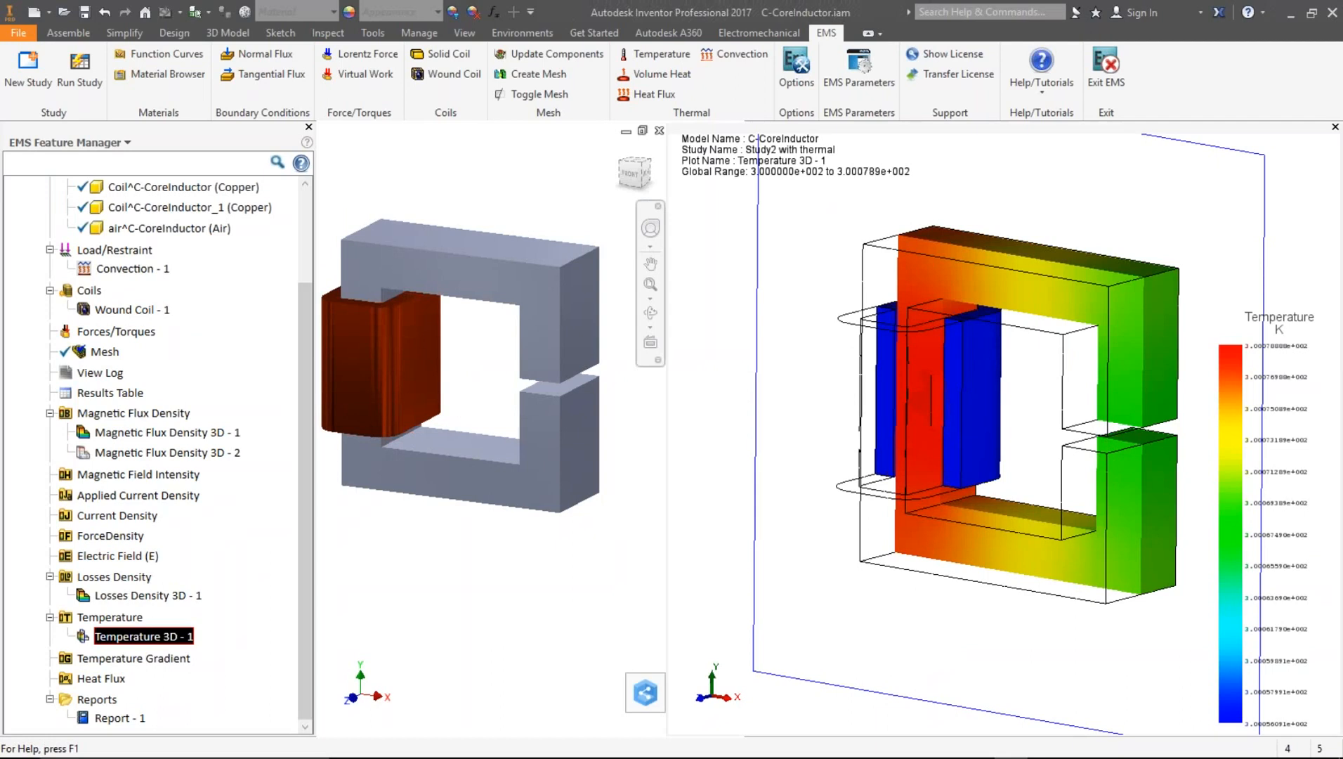
{"action": "middle_click_drag", "start_coordinate": [1122, 455], "coordinate": [920, 285]}
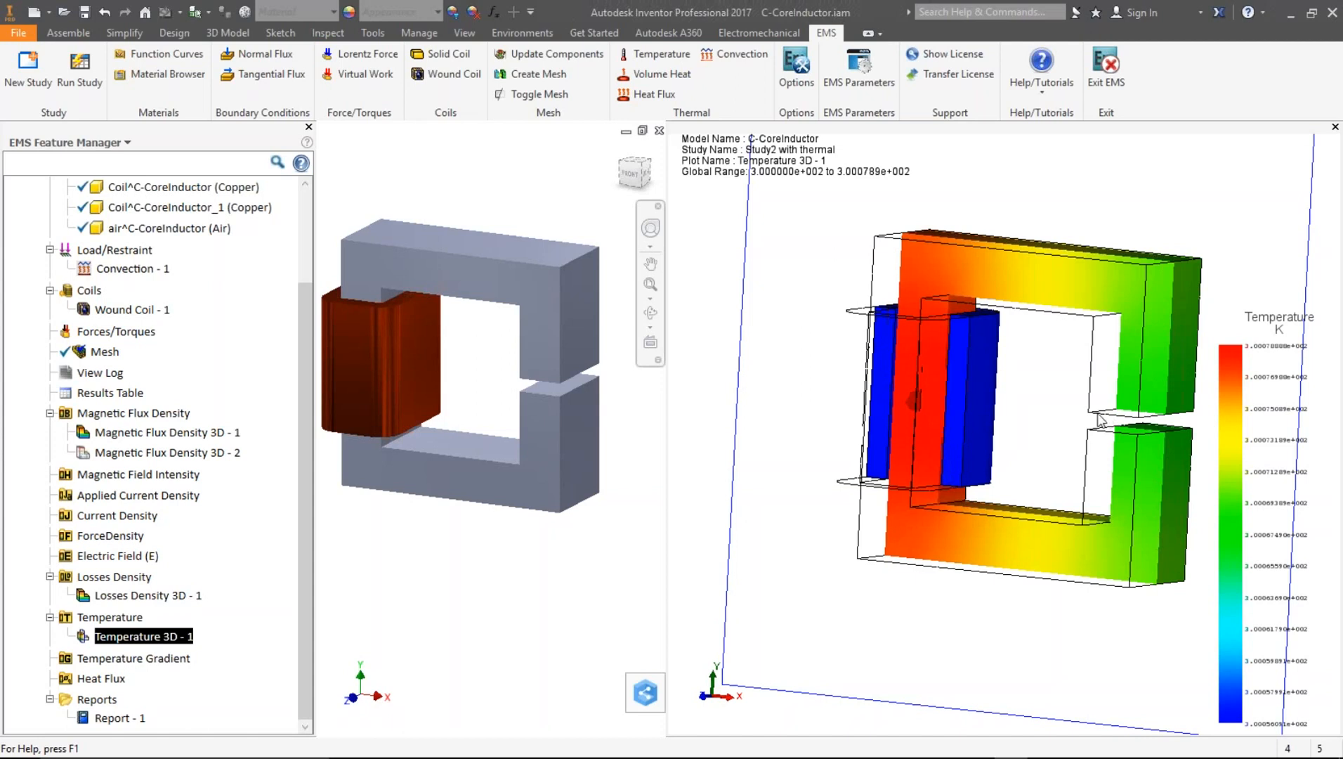
{"action": "mouse_move", "coordinate": [796, 743]}
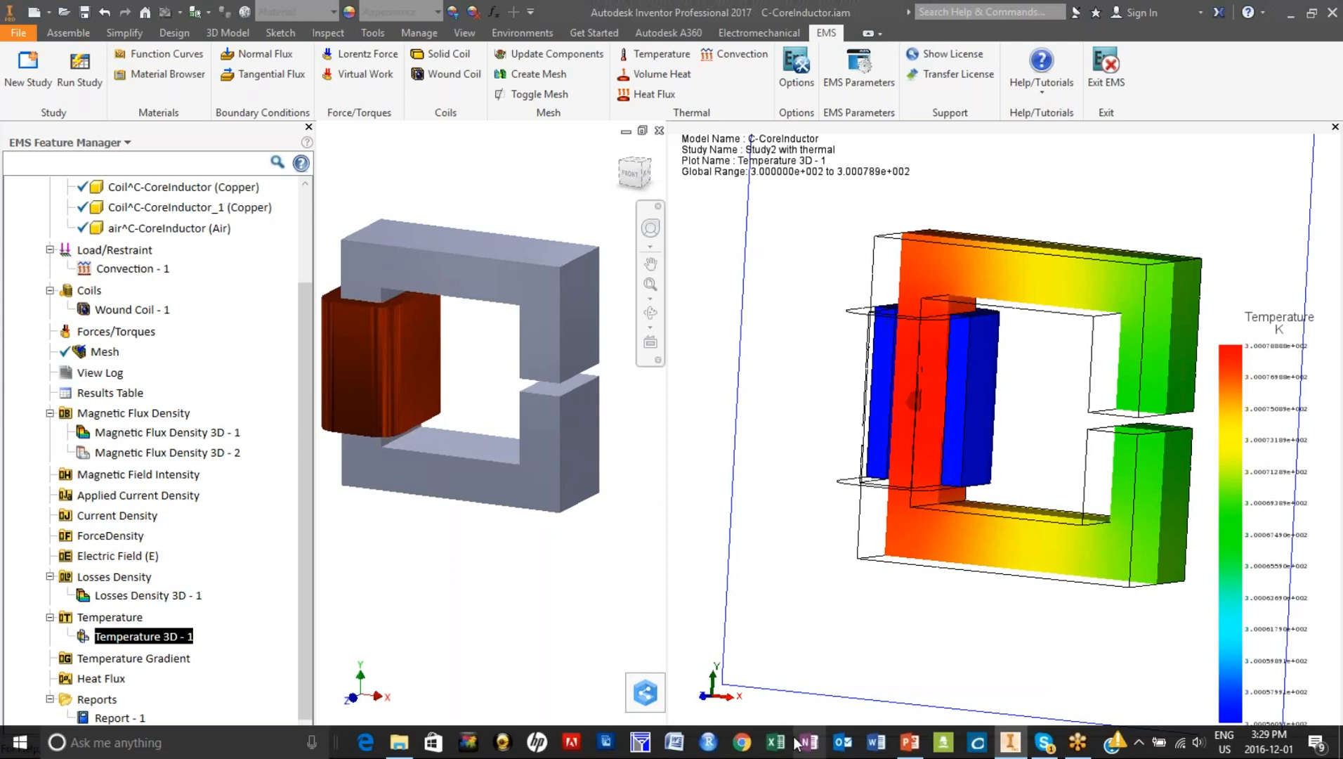